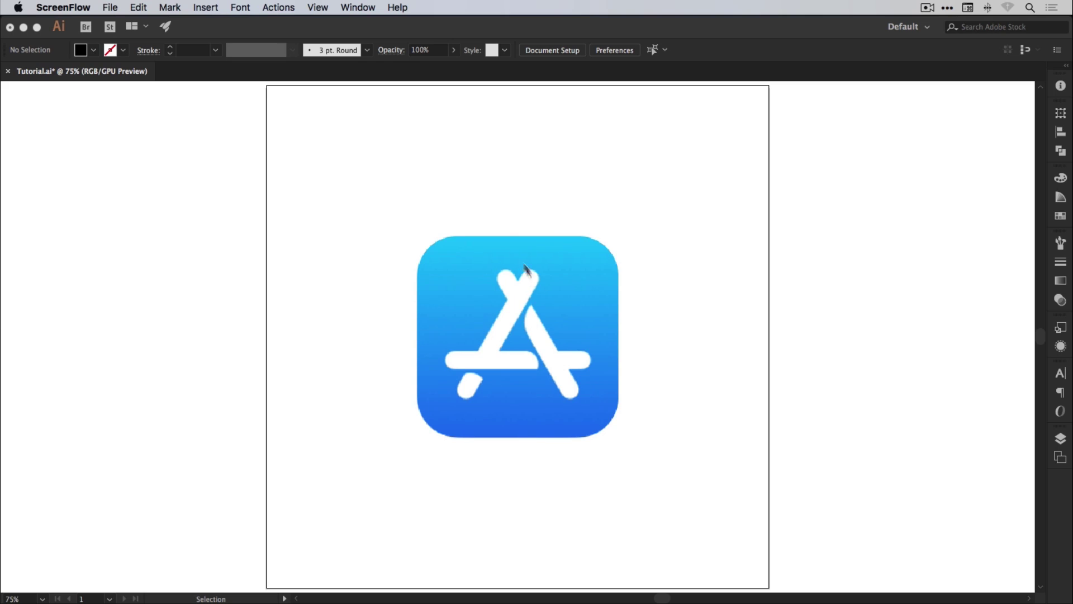
Draw a black rectangle about 289 by 37 px covering the full horizontal bar of the App Store icon.
left_click(340, 288)
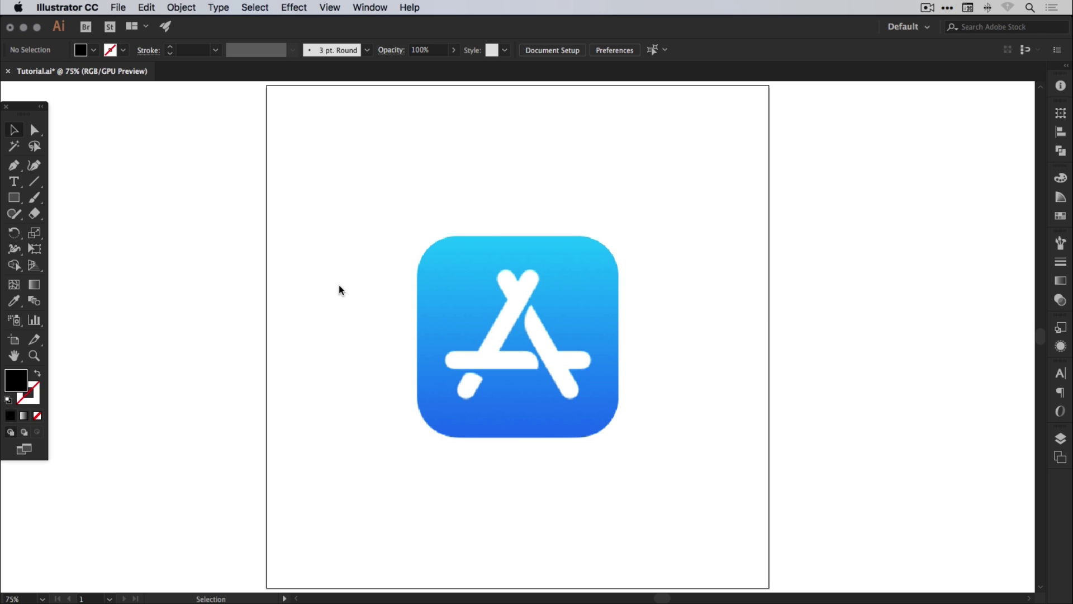
key("super+1")
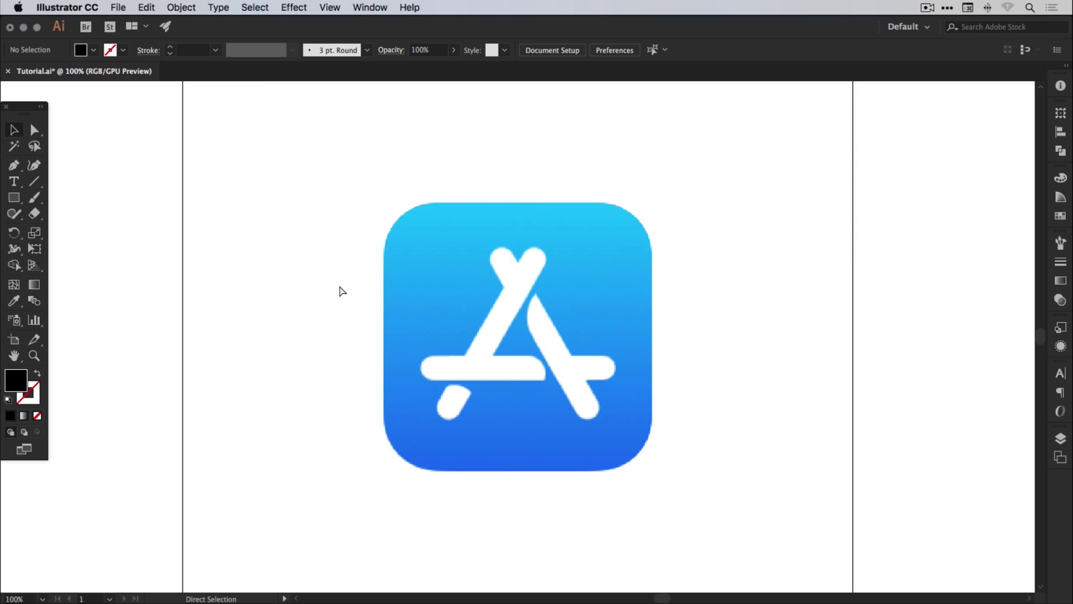
key("super+equal")
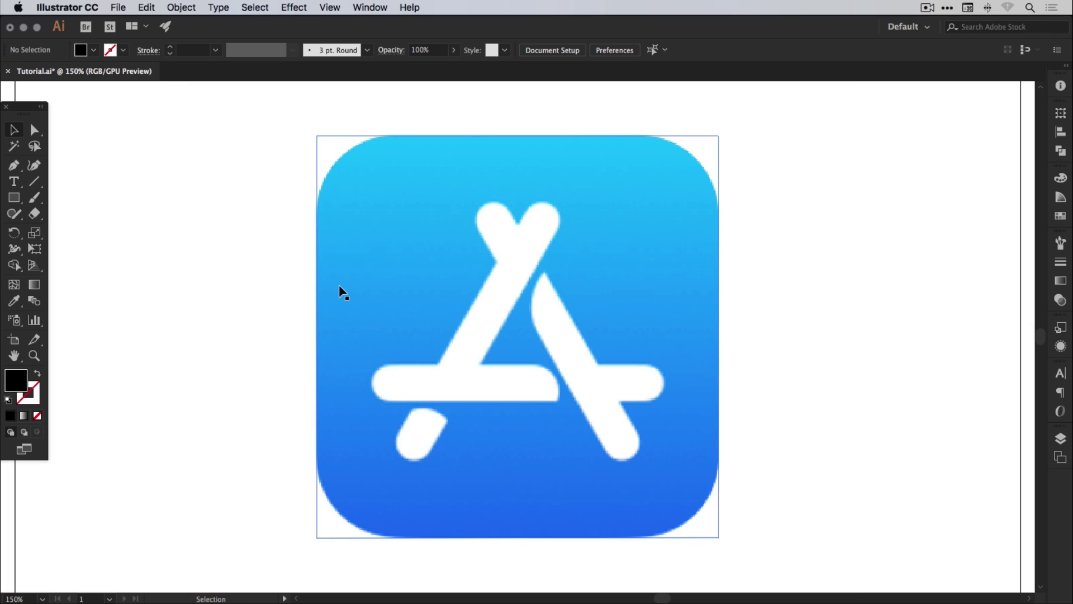
left_click(14, 198)
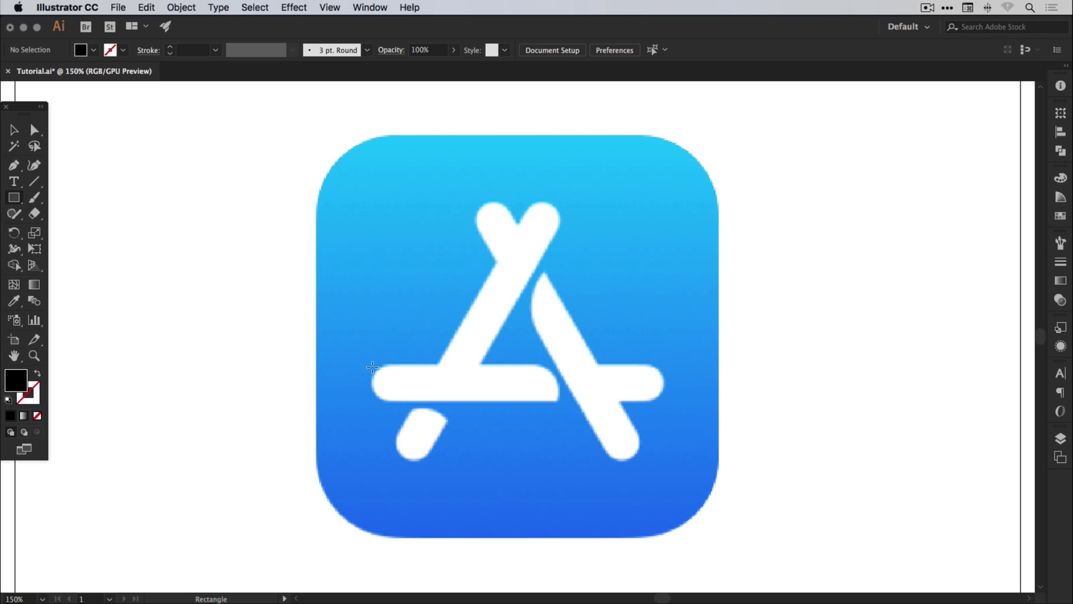
left_click_drag(371, 366, 663, 399)
left_click(14, 130)
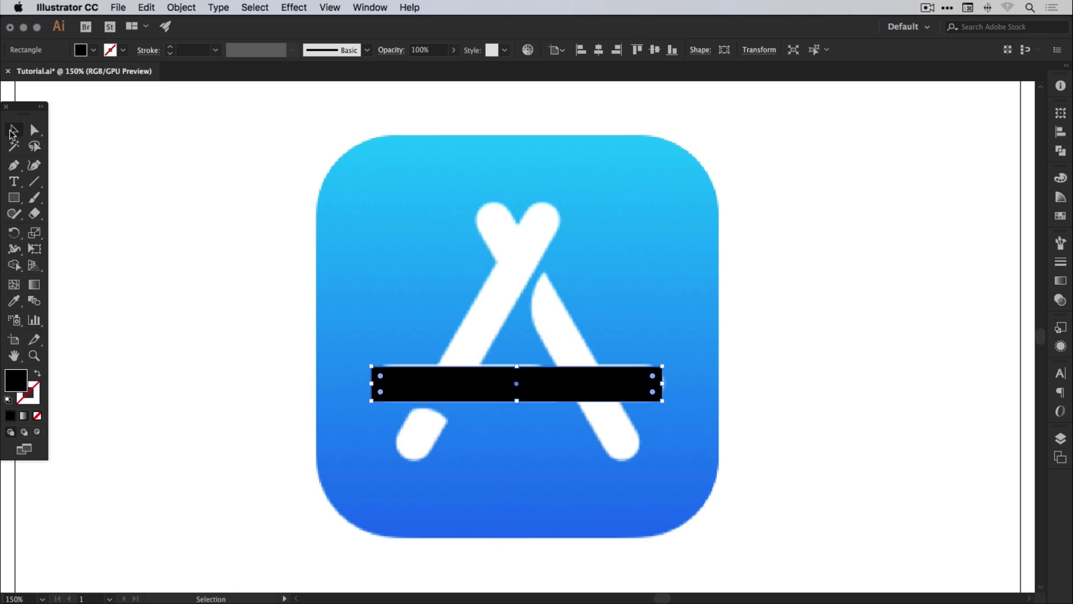
left_click_drag(517, 366, 518, 364)
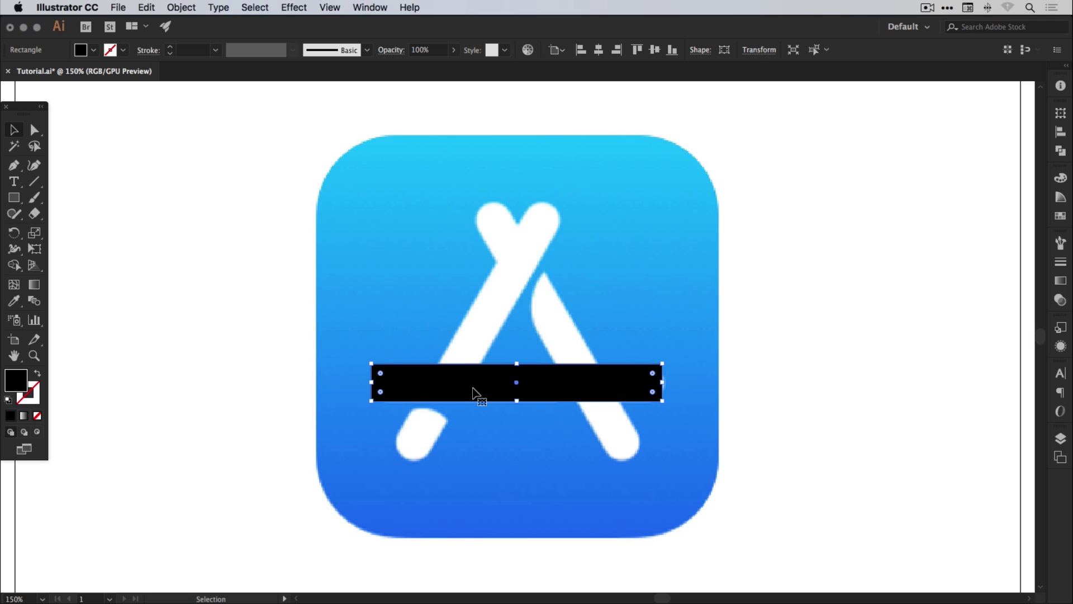
Duplicate the horizontal rectangle and place the copy, rotated to 60°, over the icon's diagonal stroke running from lower left to upper right.
left_click_drag(483, 388, 482, 332)
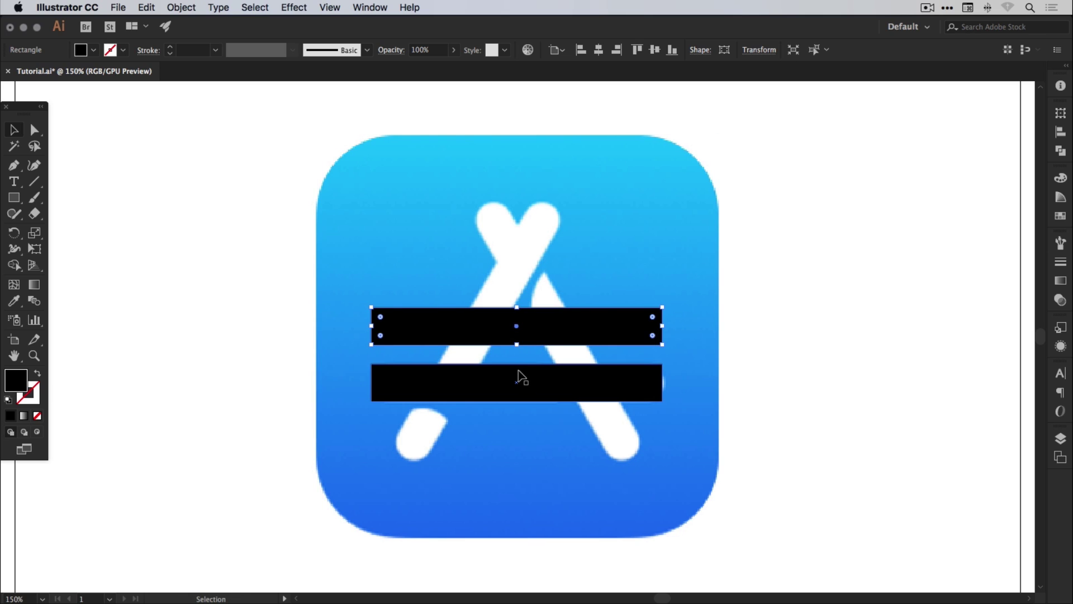
left_click(330, 8)
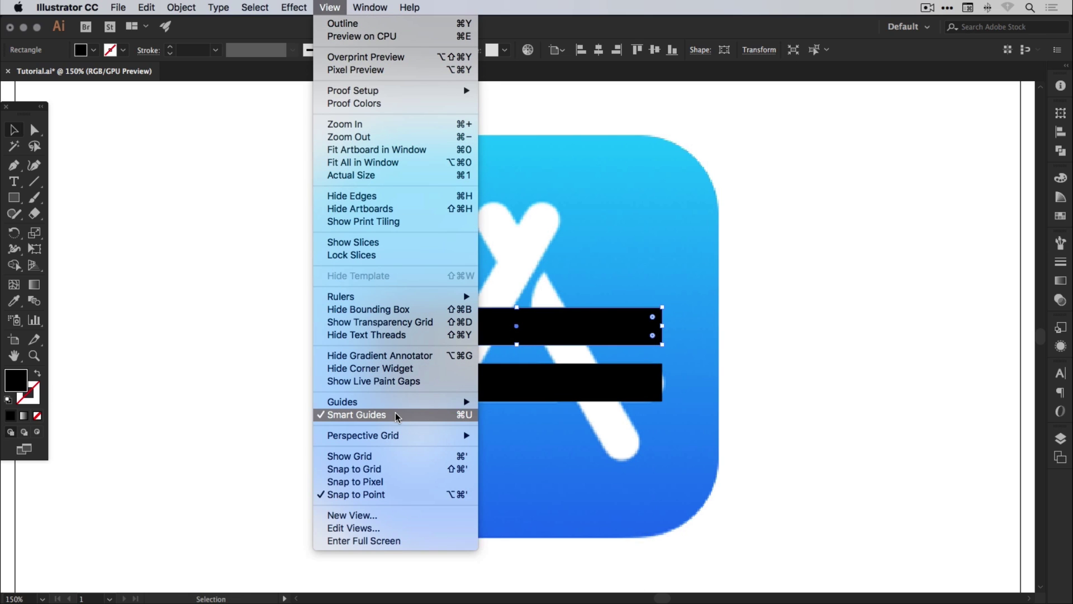
left_click(330, 7)
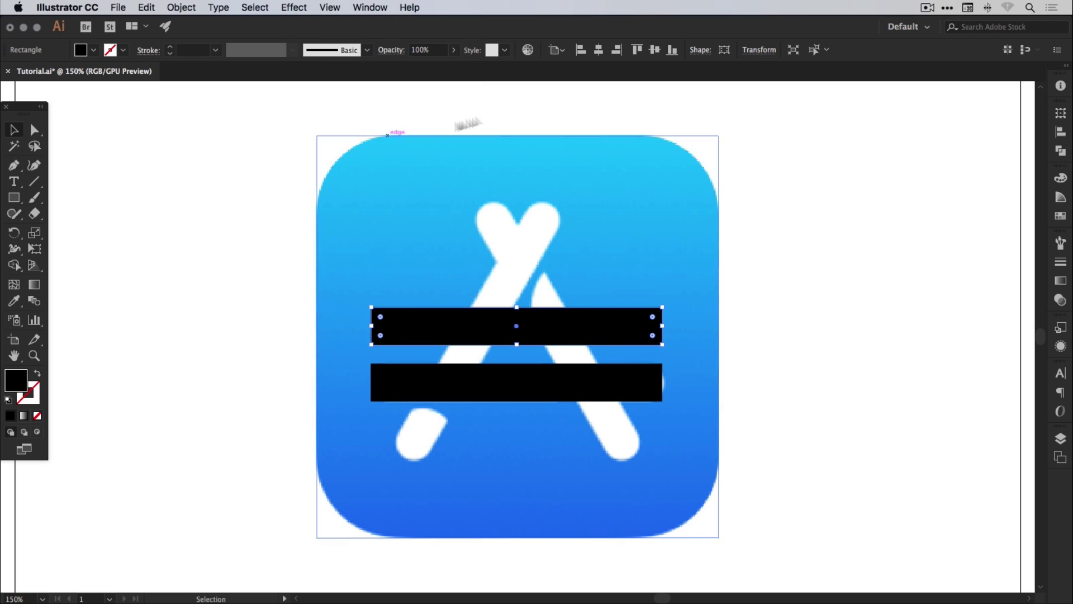
left_click(1060, 113)
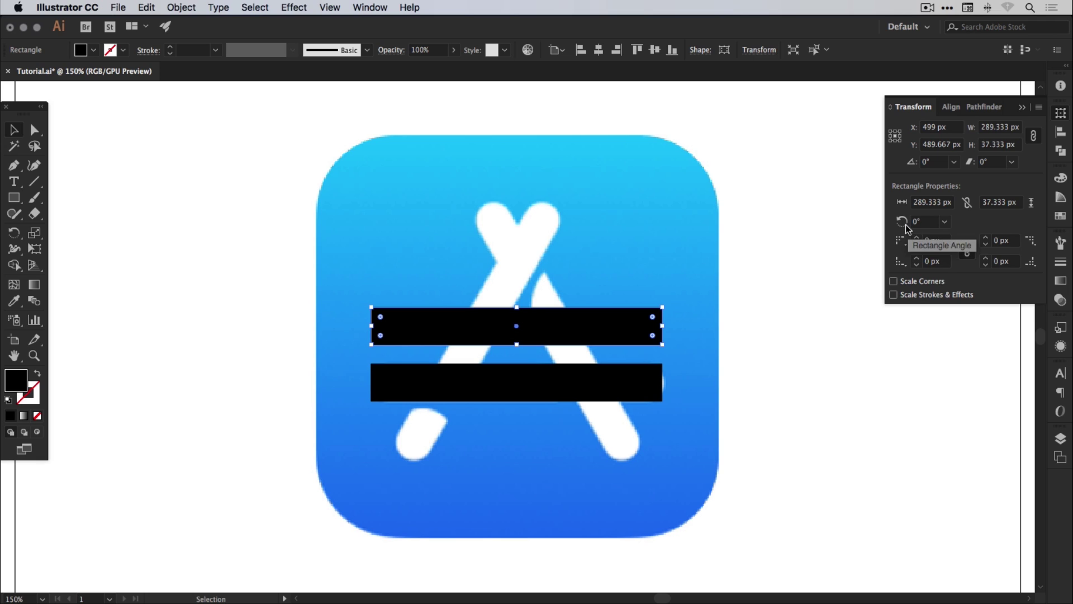
left_click(929, 163)
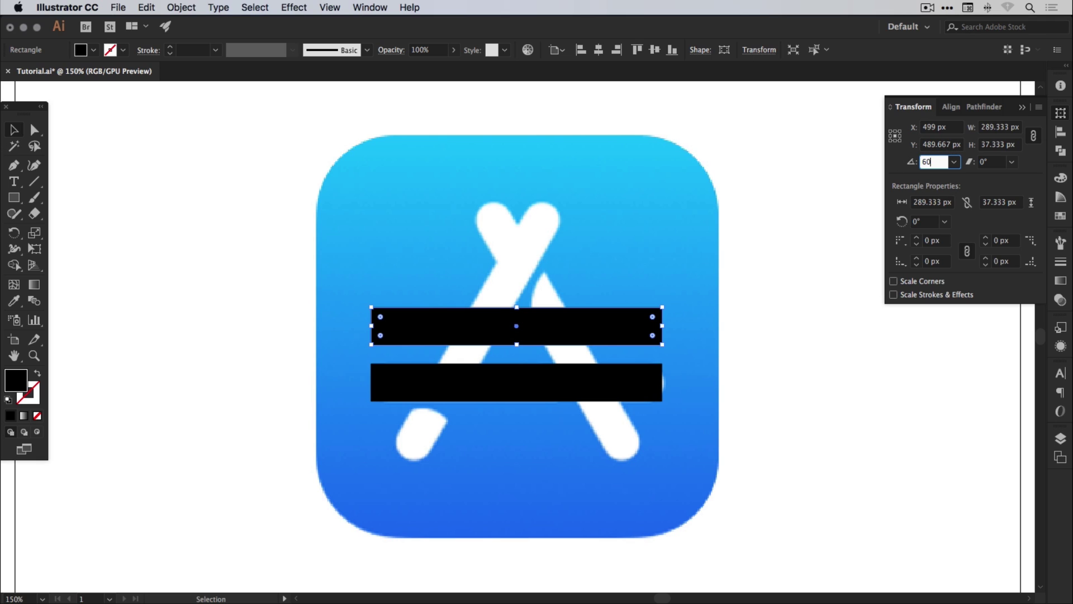
key("Return")
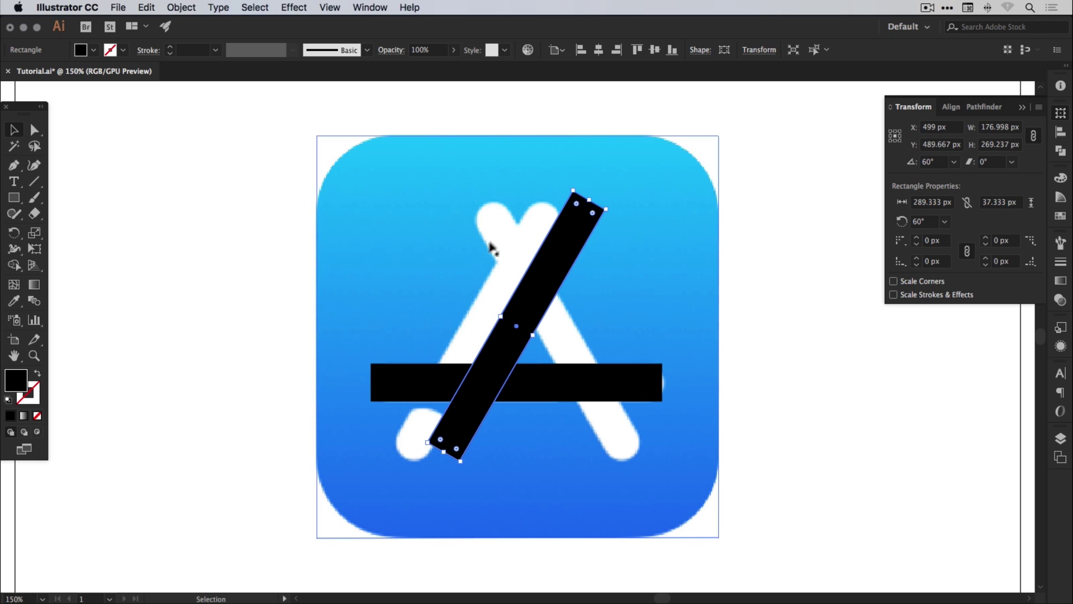
left_click_drag(559, 258, 525, 266)
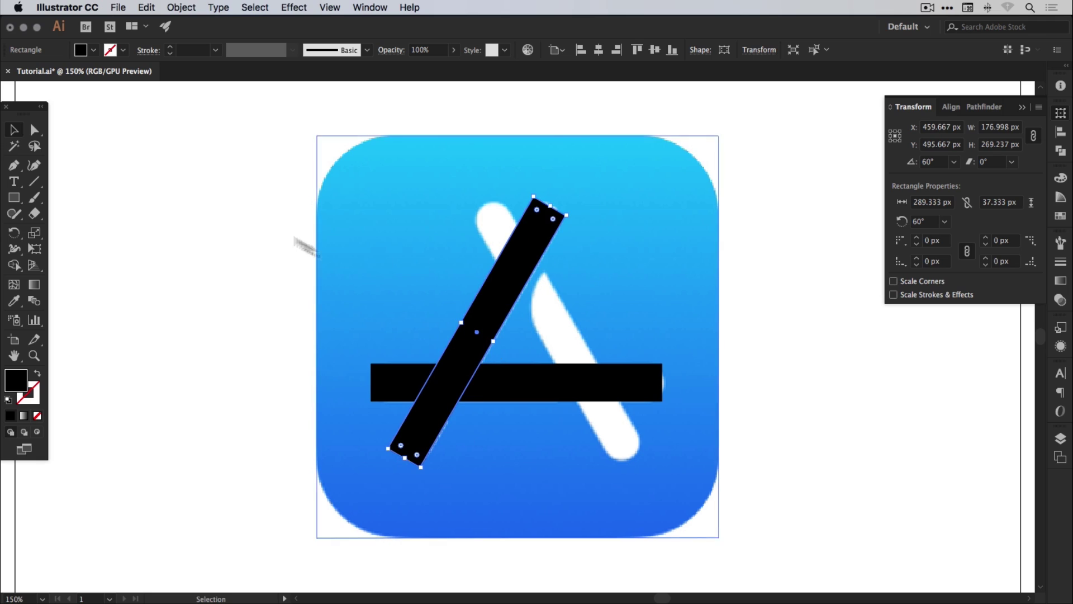
Paste a copy of the diagonal rectangle in place, reflected across the vertical axis, and move it over the icon's opposite diagonal stroke.
left_click(146, 8)
left_click(151, 68)
left_click(146, 8)
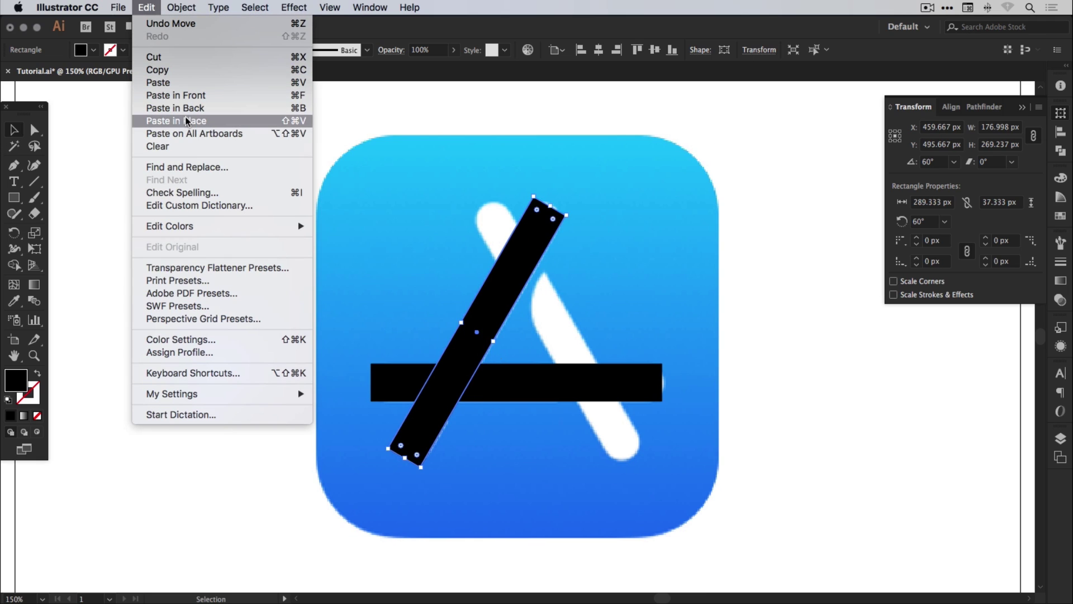
left_click(205, 128)
left_click(182, 7)
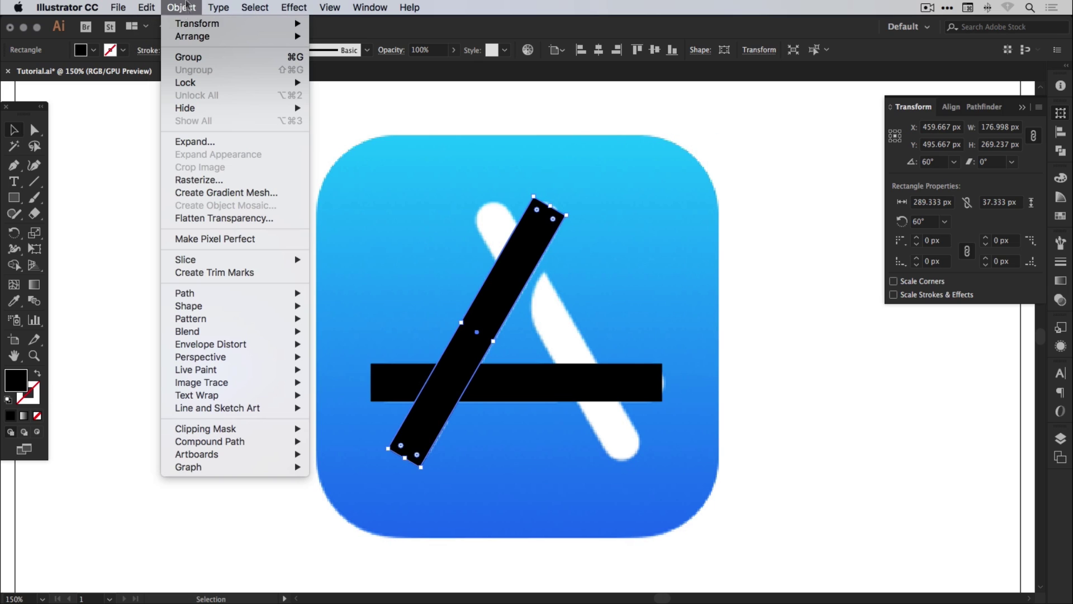
mouse_move(184, 25)
left_click(342, 74)
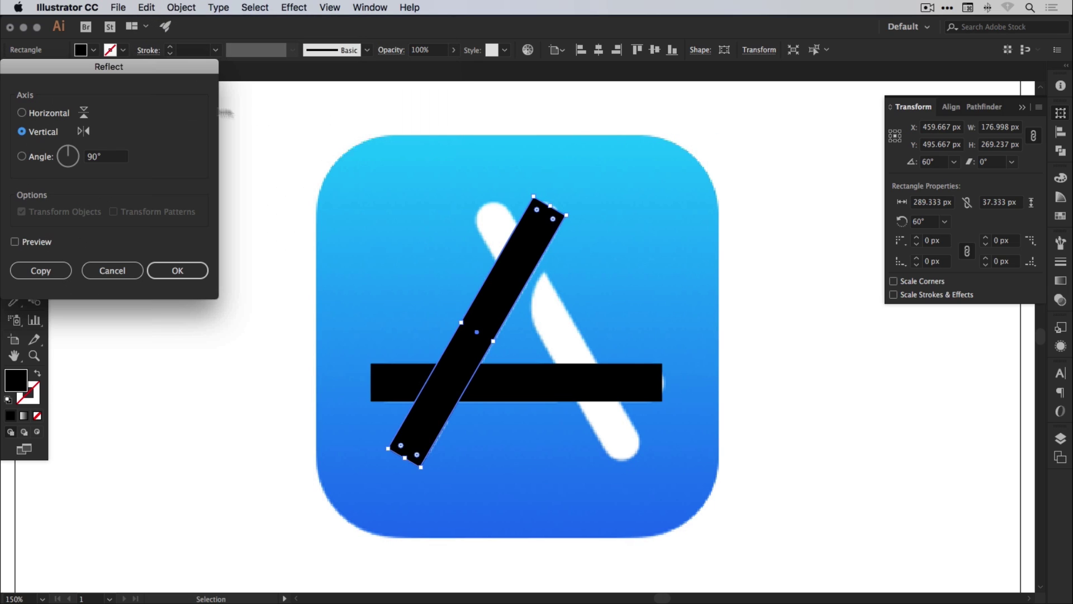
left_click(179, 270)
left_click_drag(471, 297, 545, 300)
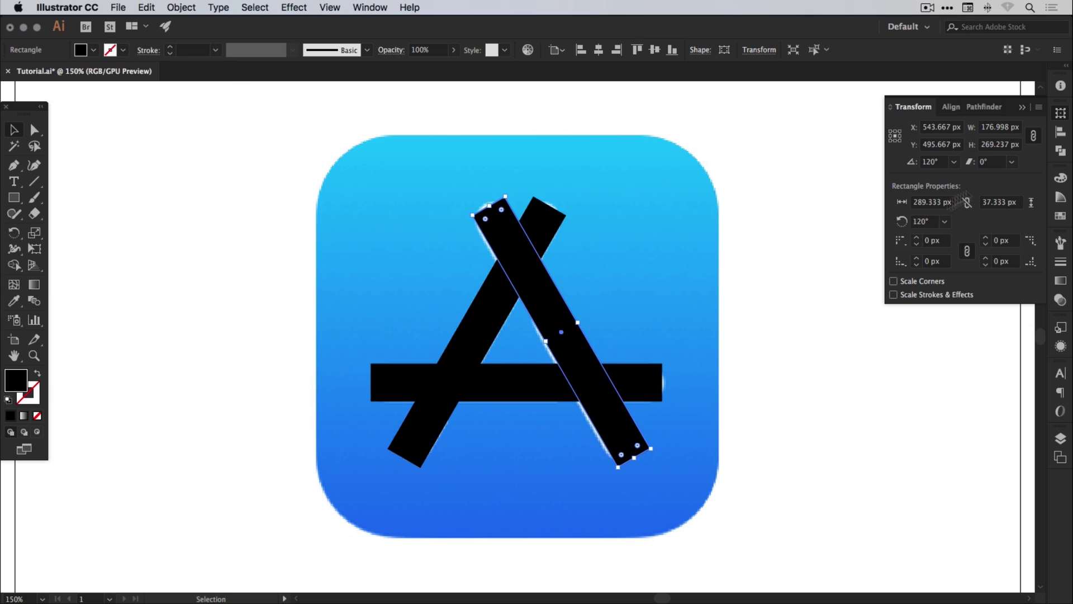
left_click(1058, 116)
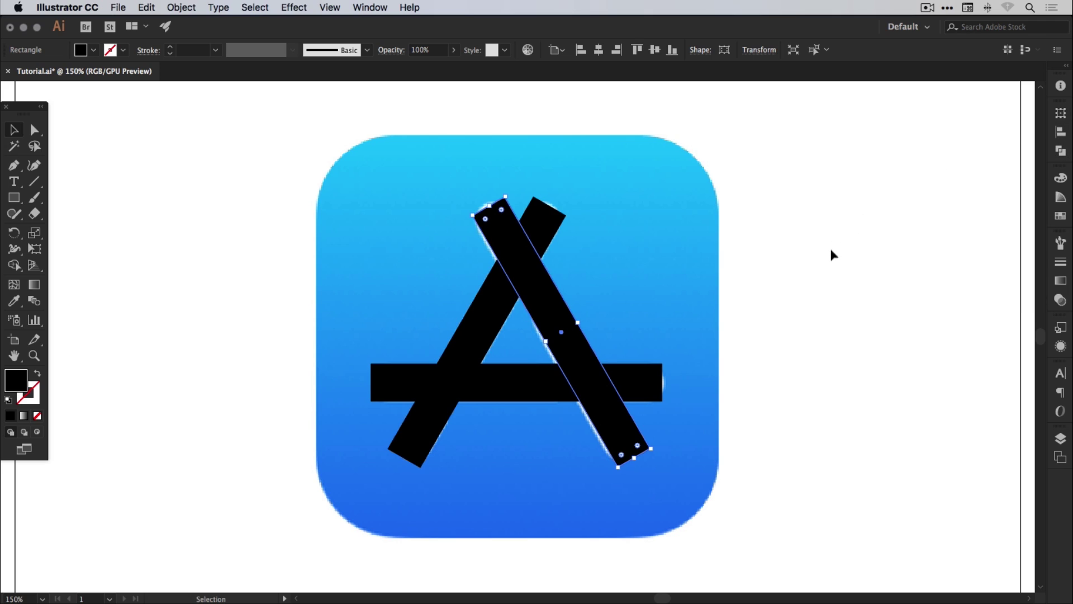
Group the two diagonal rectangles together.
left_click(820, 221)
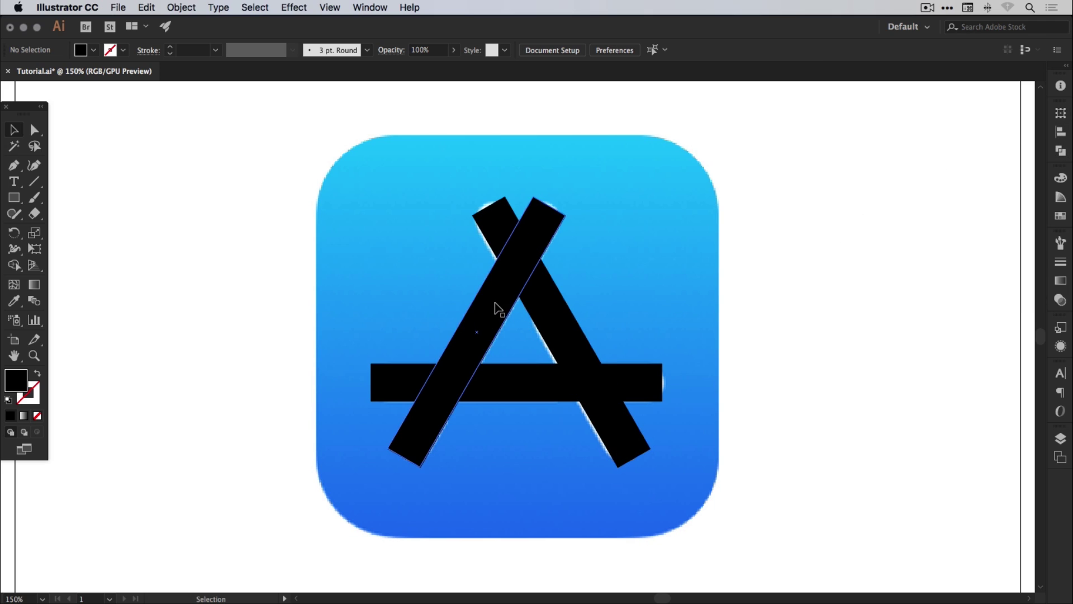
left_click(499, 309)
left_click(500, 229, "shift")
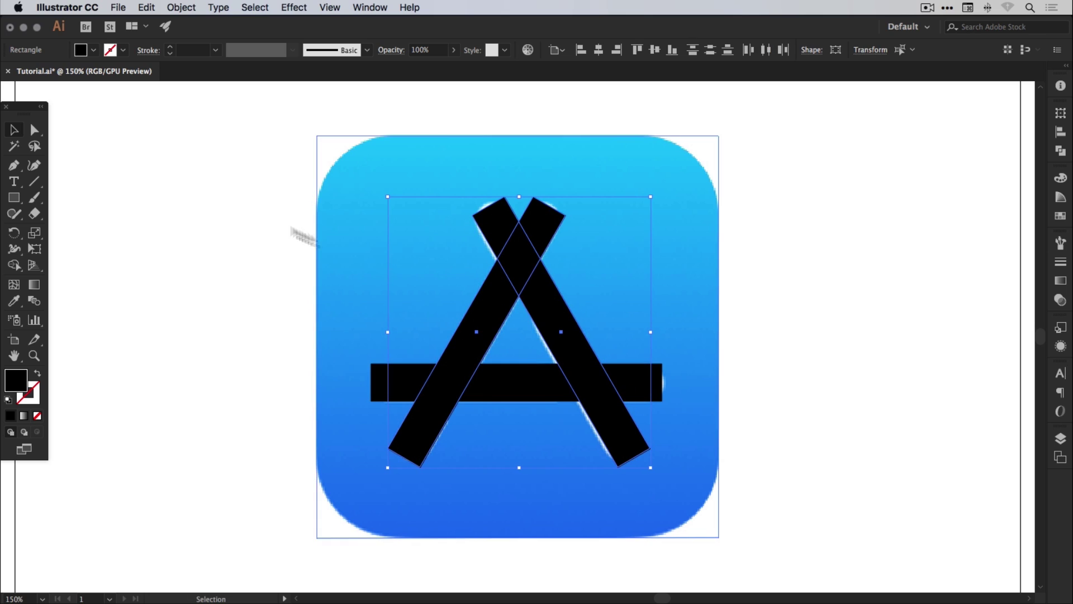
left_click(181, 7)
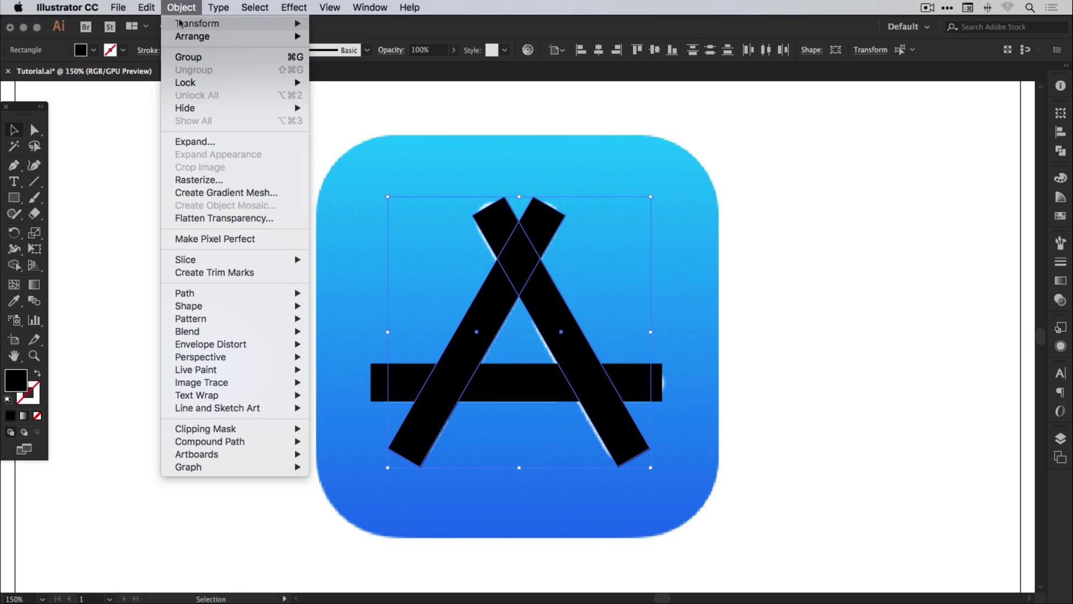
left_click(187, 56)
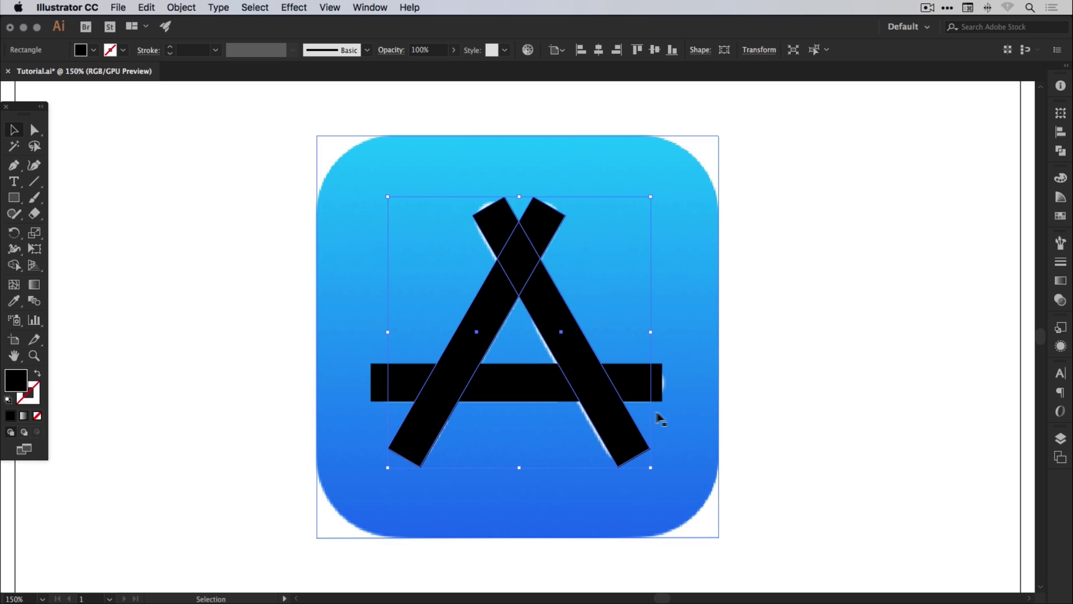
Center the diagonal group and the horizontal rectangle horizontally on each other, using Align to Selection.
left_click(637, 382, "shift")
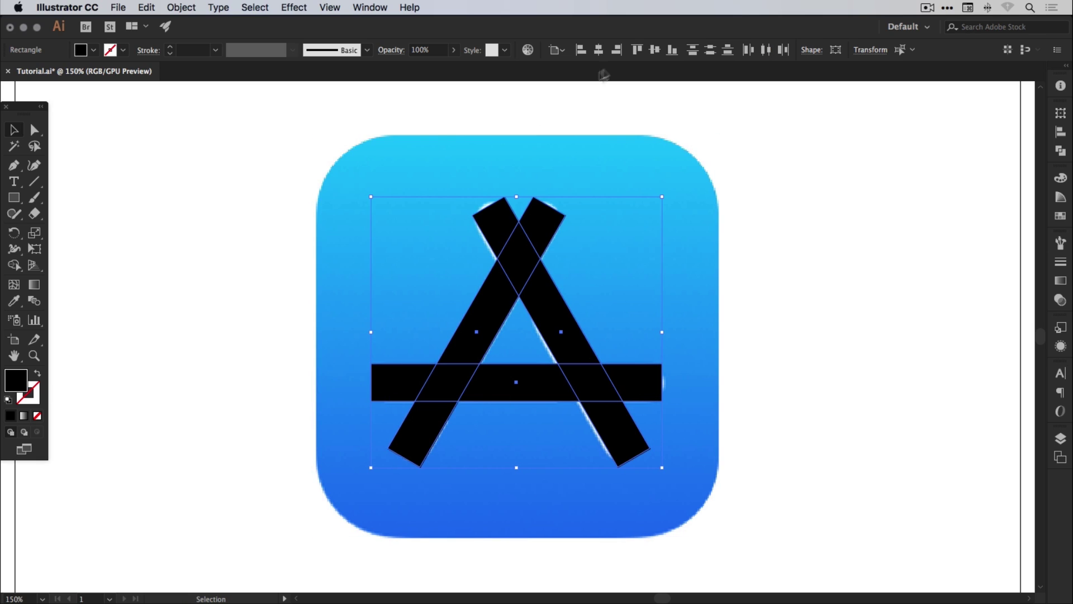
left_click(556, 50)
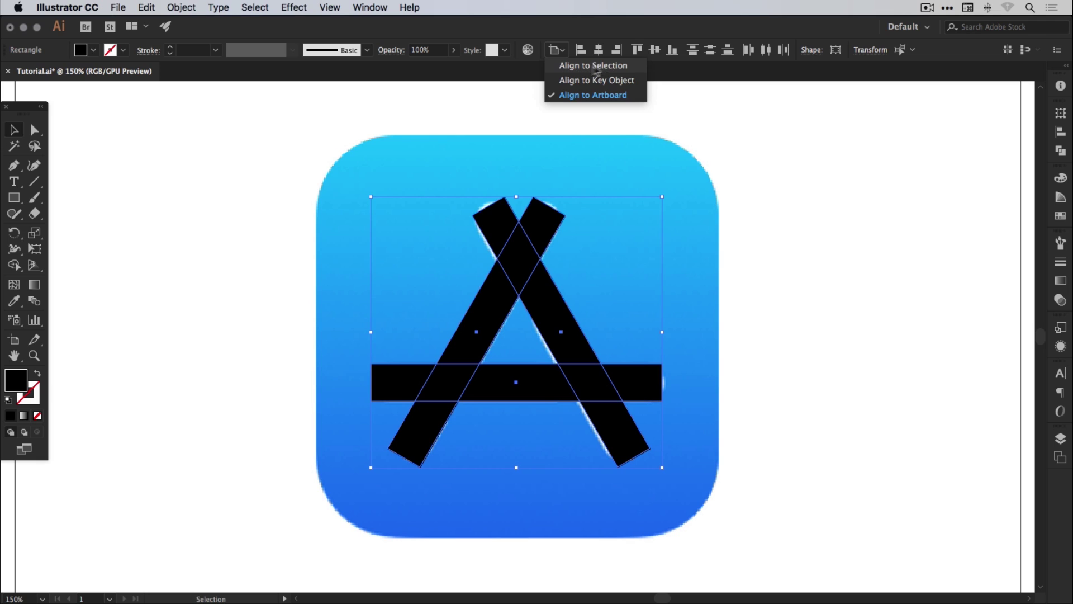
left_click(591, 66)
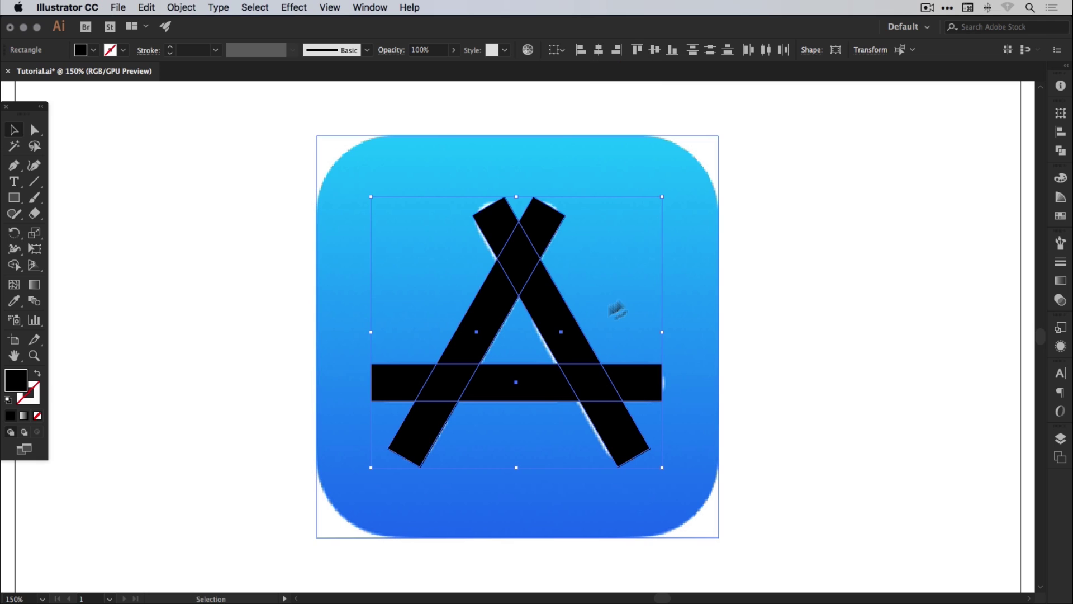
left_click(598, 51)
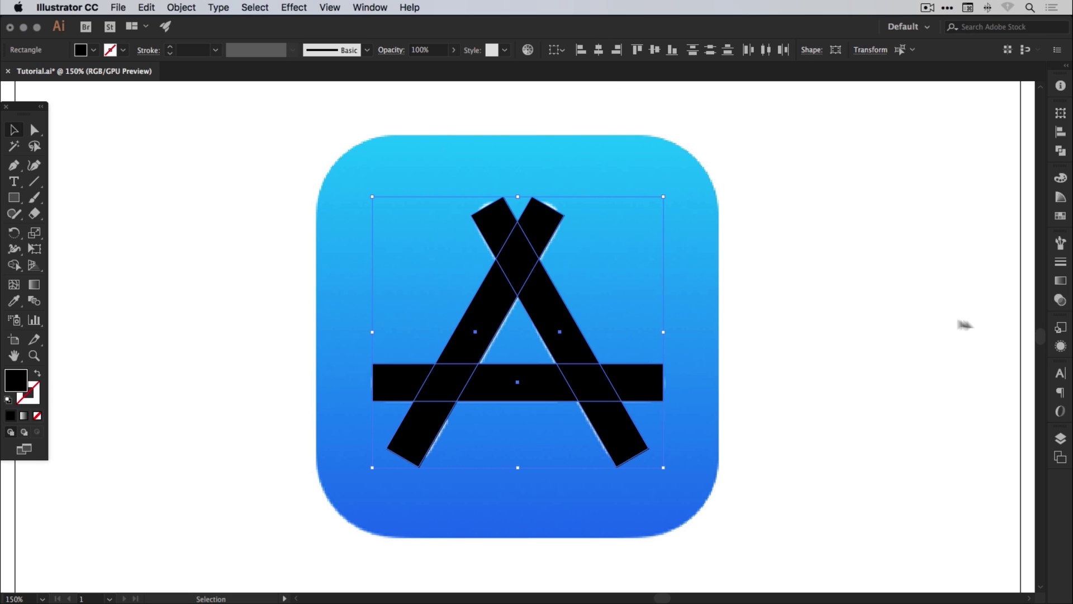
left_click(869, 333)
left_click(702, 364)
key("Delete")
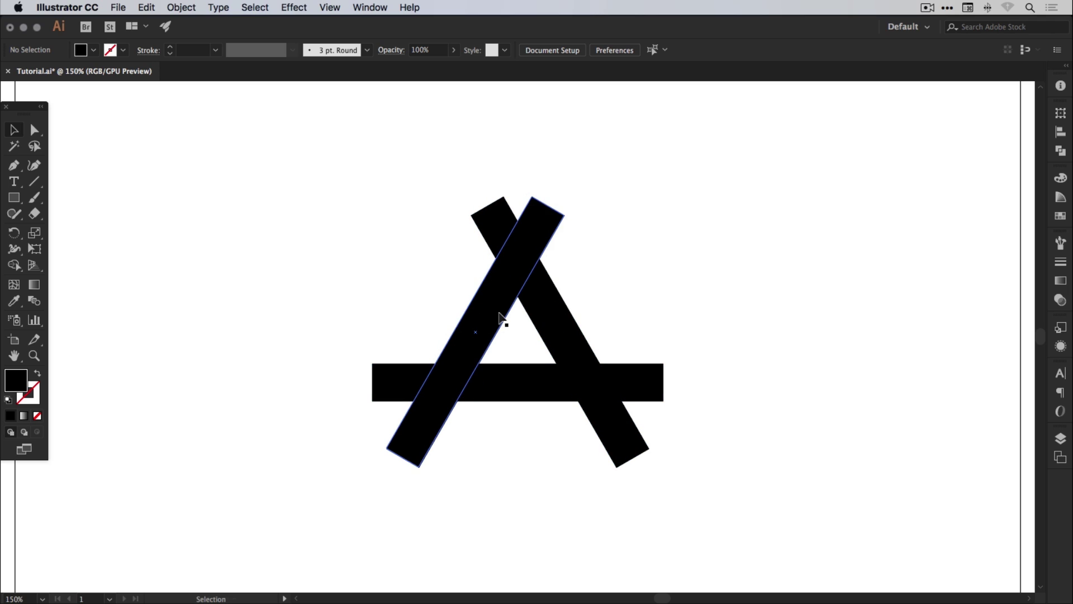
key("super+z")
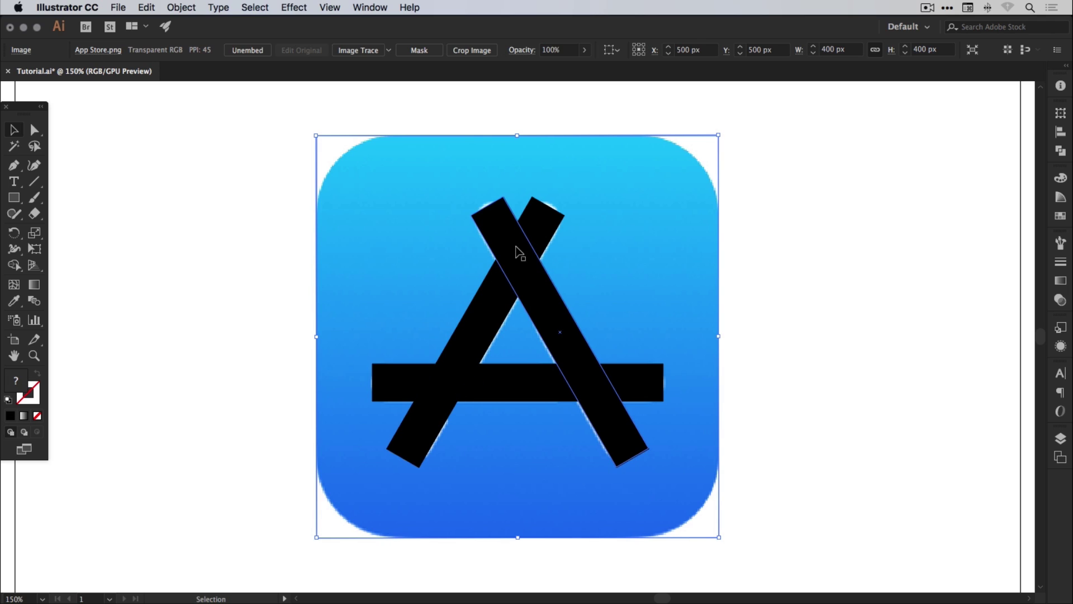
Ungroup the two diagonal rectangles and clear the selection.
left_click(515, 247)
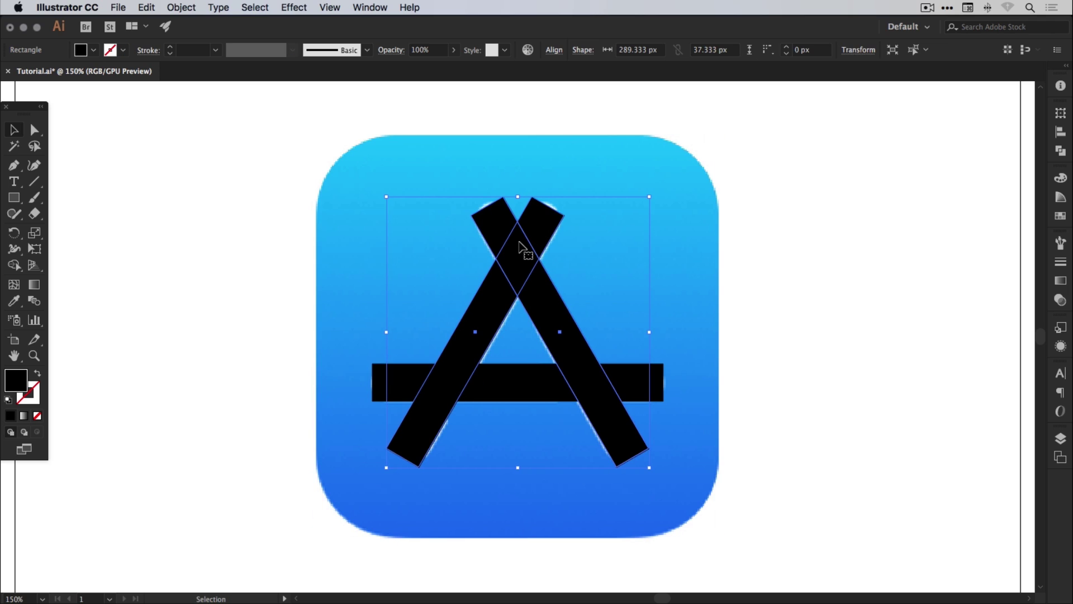
left_click(180, 6)
left_click(187, 72)
left_click(838, 262)
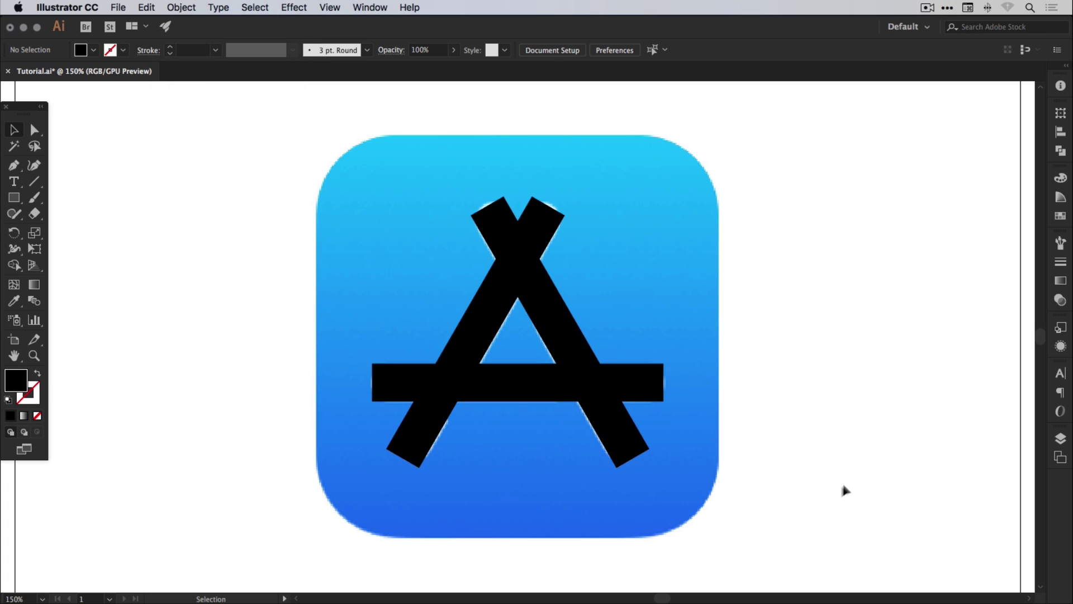
Move the three black rectangles together horizontally off the icon into the blank space to its right, and clear the selection.
left_click_drag(816, 350, 735, 325)
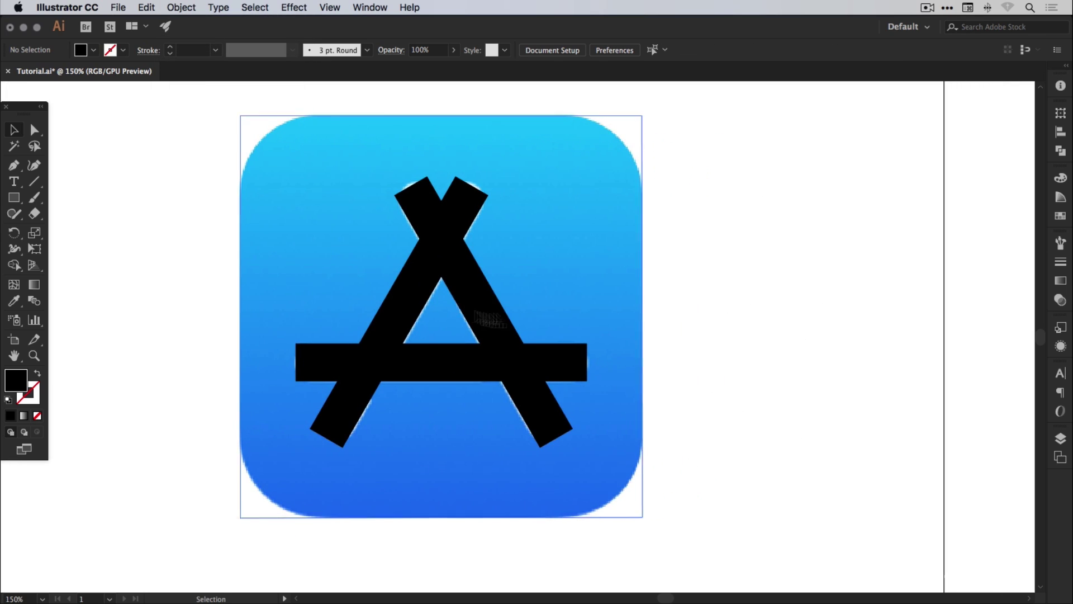
left_click(462, 204)
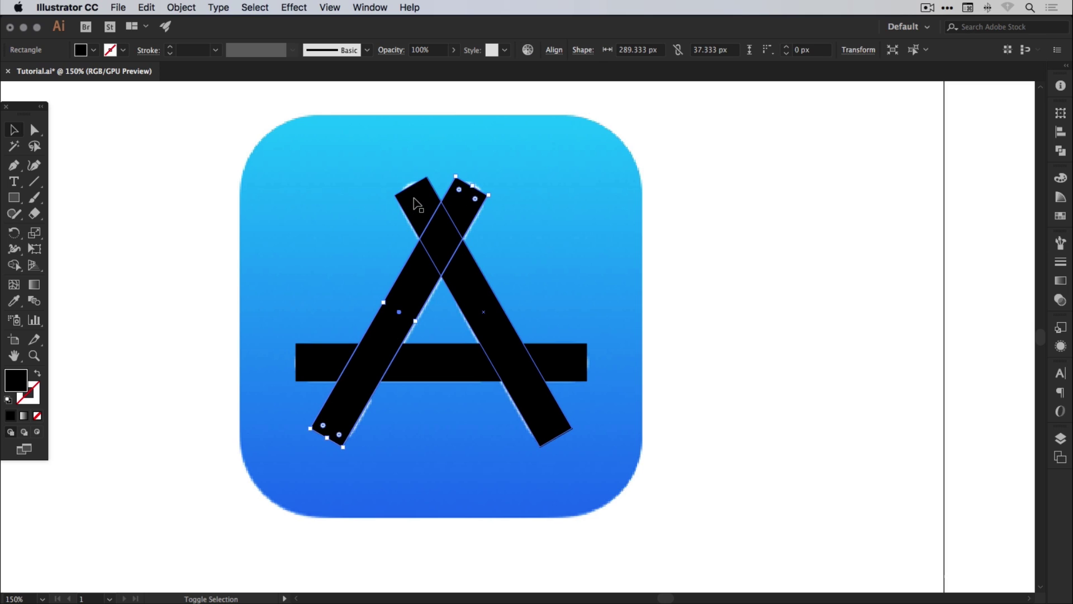
left_click(416, 204, "shift")
left_click(320, 363, "shift")
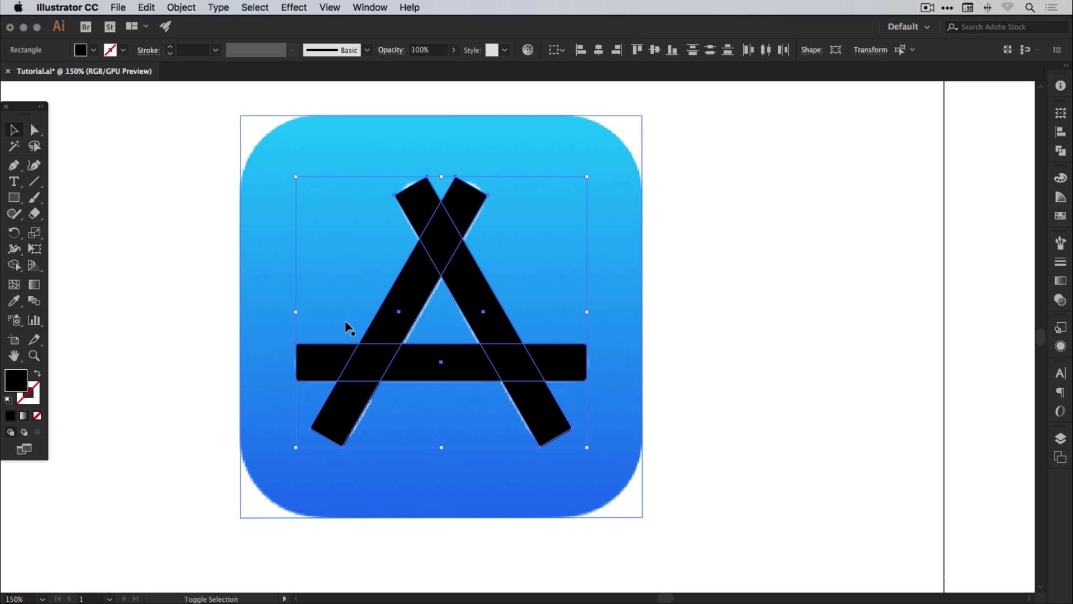
key("shift+Right")
key("shift+Right")
key("shift+Right")
key("shift+Right")
key("shift+Right")
key("shift+Right")
key("shift+Right")
key("shift+Right")
key("shift+Right")
key("shift+Right")
key("shift+Right")
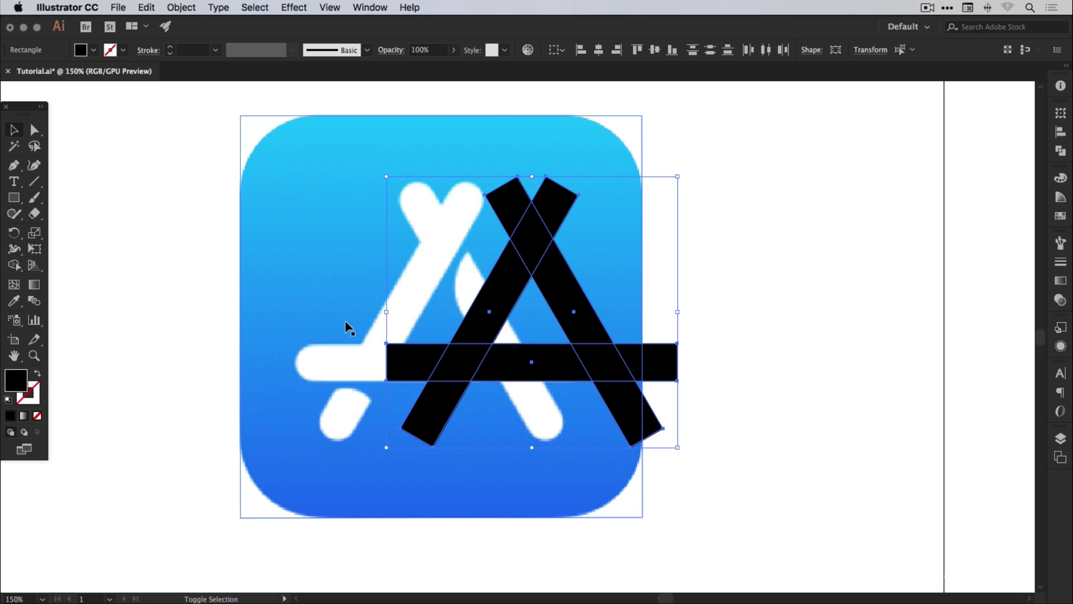
key("shift+Right")
key("shift+Right")
key("shift+Right")
key("shift+Right")
key("shift+Right")
key("shift+Right")
key("shift+Right")
key("shift+Right")
key("shift+Right")
key("shift+Right")
key("shift+Right")
key("shift+Right")
key("shift+Right")
key("shift+Right")
key("shift+Right")
key("shift+Right")
key("shift+Right")
key("shift+Right")
key("shift+Right")
key("shift+Right")
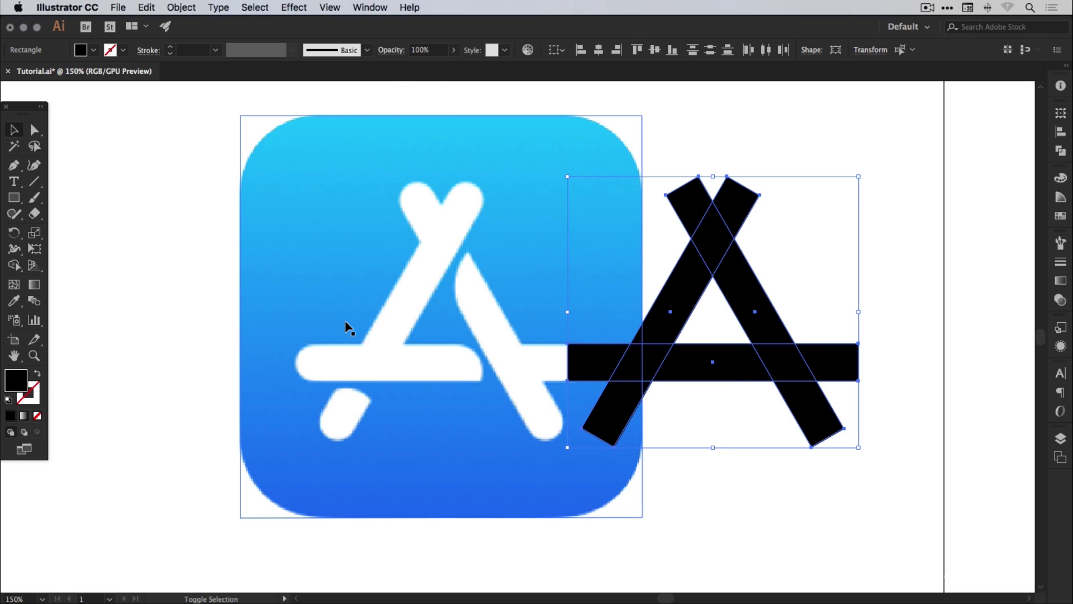
key("shift+Right")
key("shift+Right")
key("shift+Right")
key("shift+Right")
key("shift+Right")
key("shift+Right")
key("shift+Right")
key("shift+Right")
key("shift+Right")
key("shift+Right")
key("shift+Right")
key("super+shift+a")
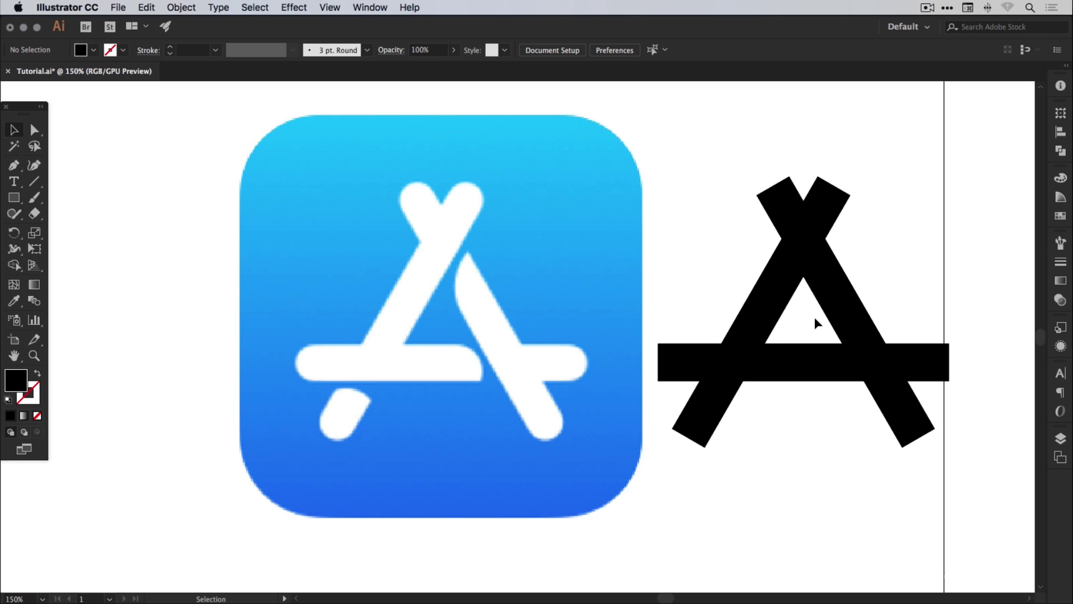
Round all corners of the diagonal rectangle forming the A's right leg to the maximum radius, 18.667 px.
left_click(833, 296)
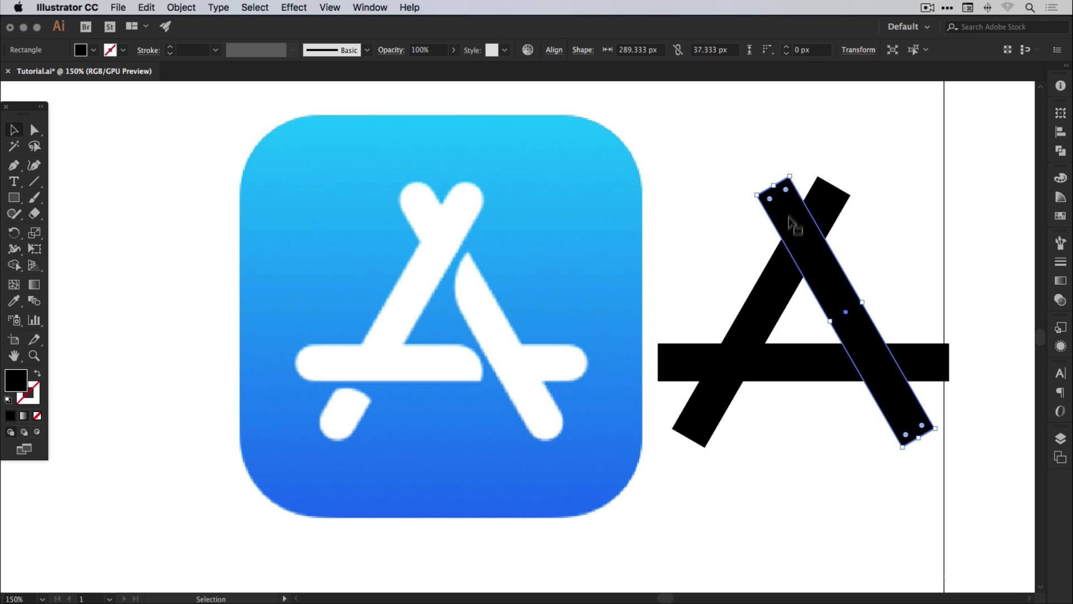
left_click(810, 277, "shift")
left_click(810, 277, "shift")
left_click_drag(786, 190, 787, 212)
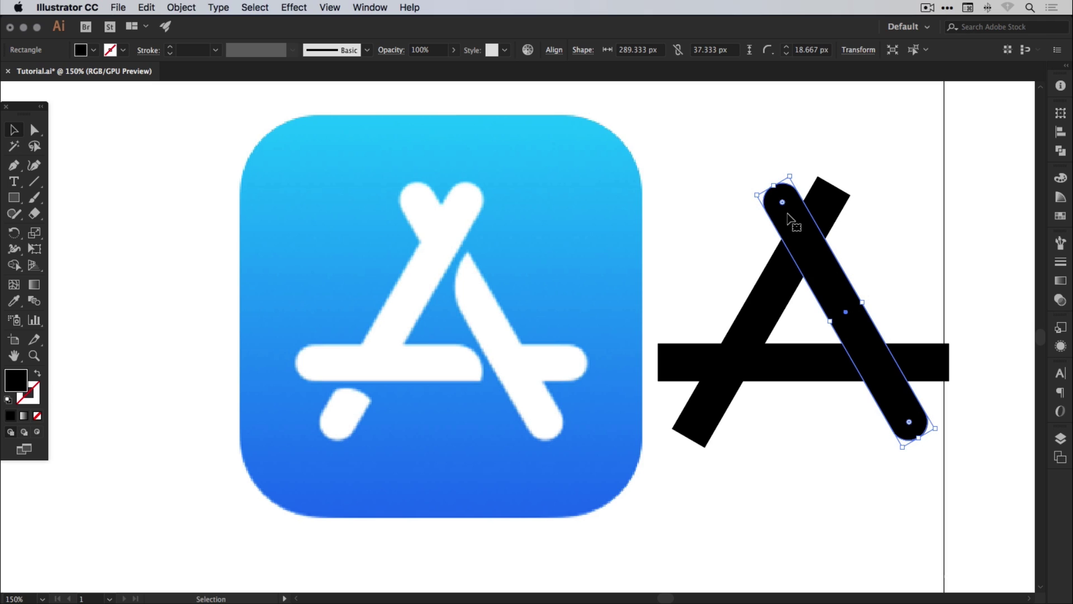
Set the corner radius of the A's left-leg rectangle to 18.67 px with live corners, and clear the selection.
left_click(785, 274)
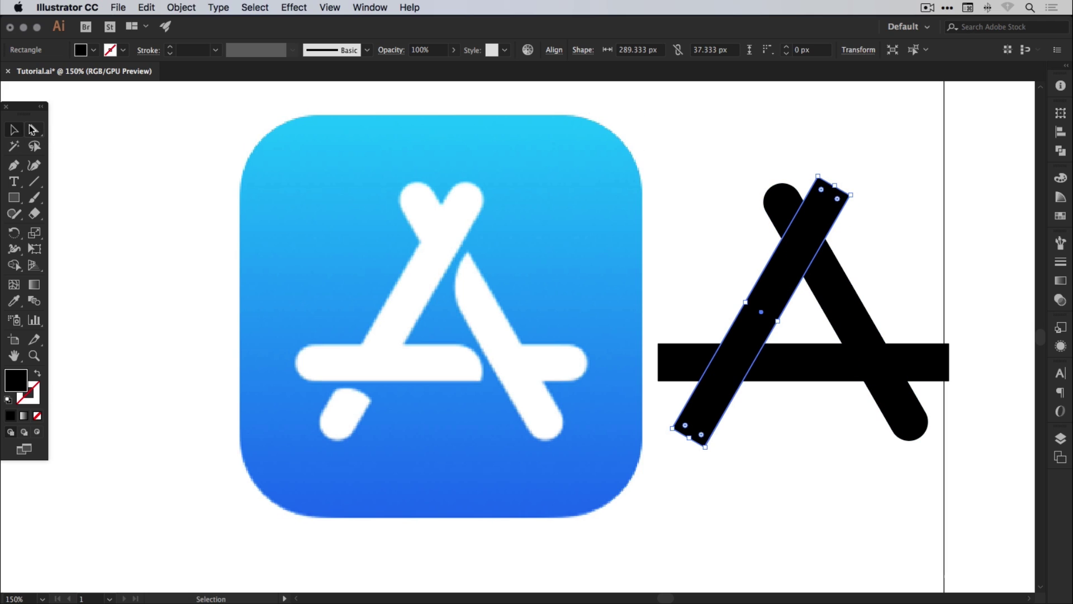
left_click(35, 131)
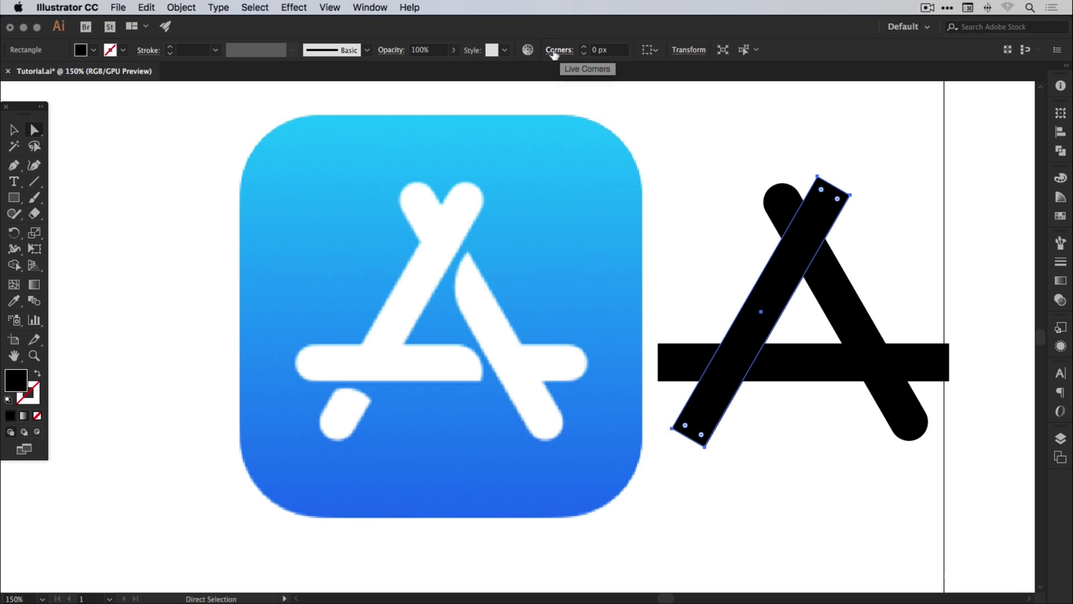
left_click(584, 47)
left_click(584, 47)
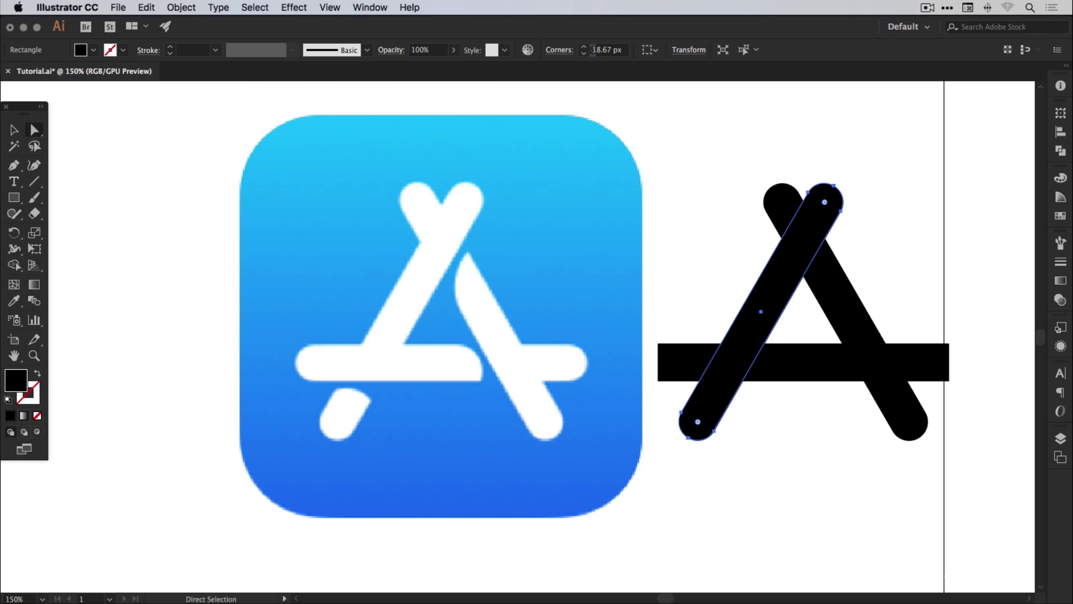
key("v")
left_click(896, 179)
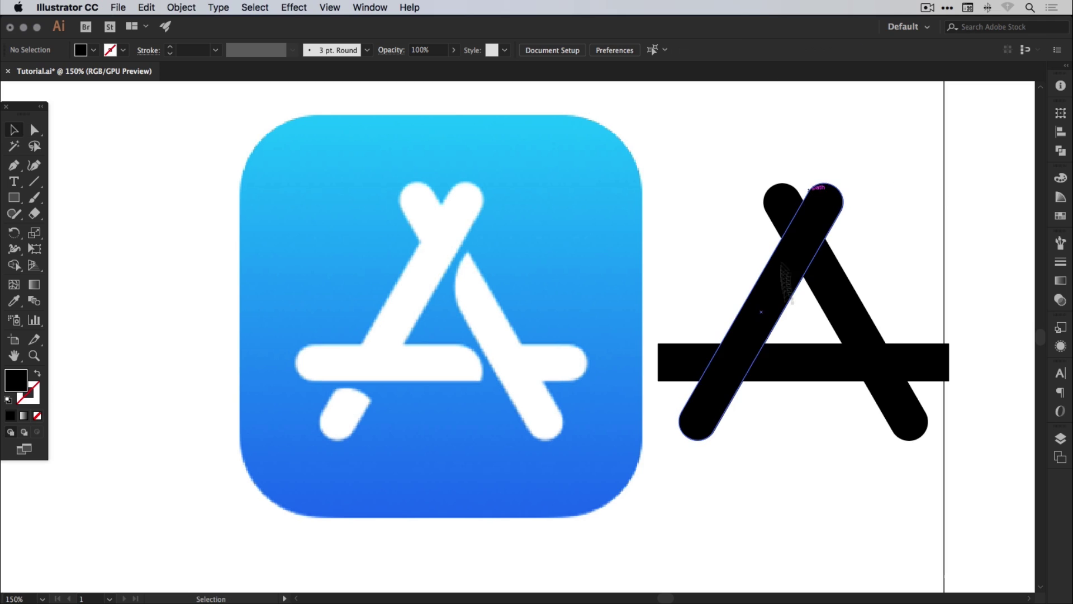
Fully round the corners of the horizontal crossbar rectangle into semicircular ends and clear the selection.
left_click(833, 364)
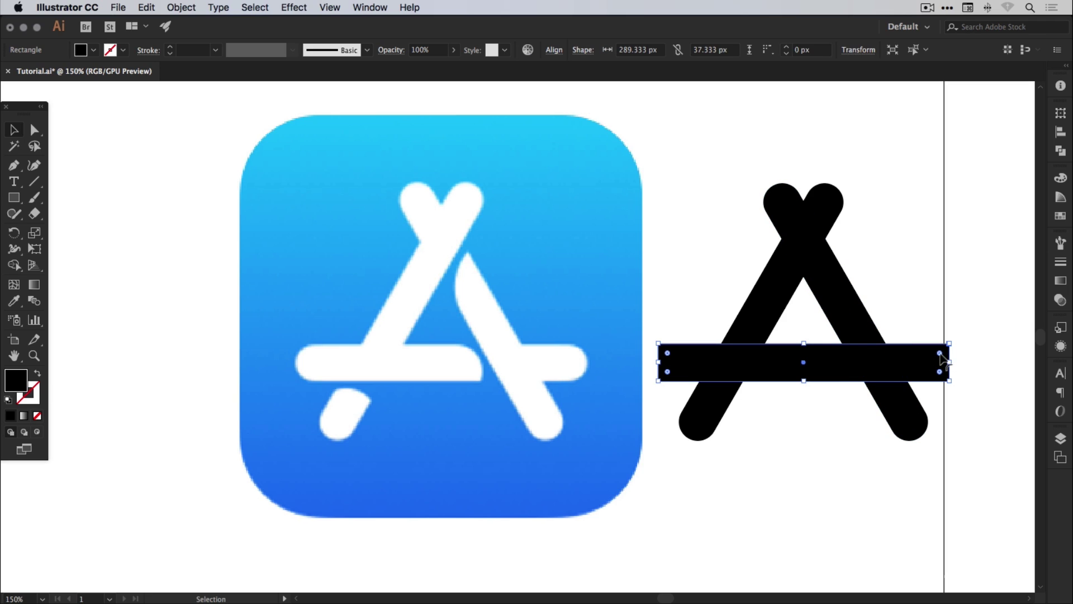
left_click_drag(940, 355, 928, 364)
left_click(933, 295)
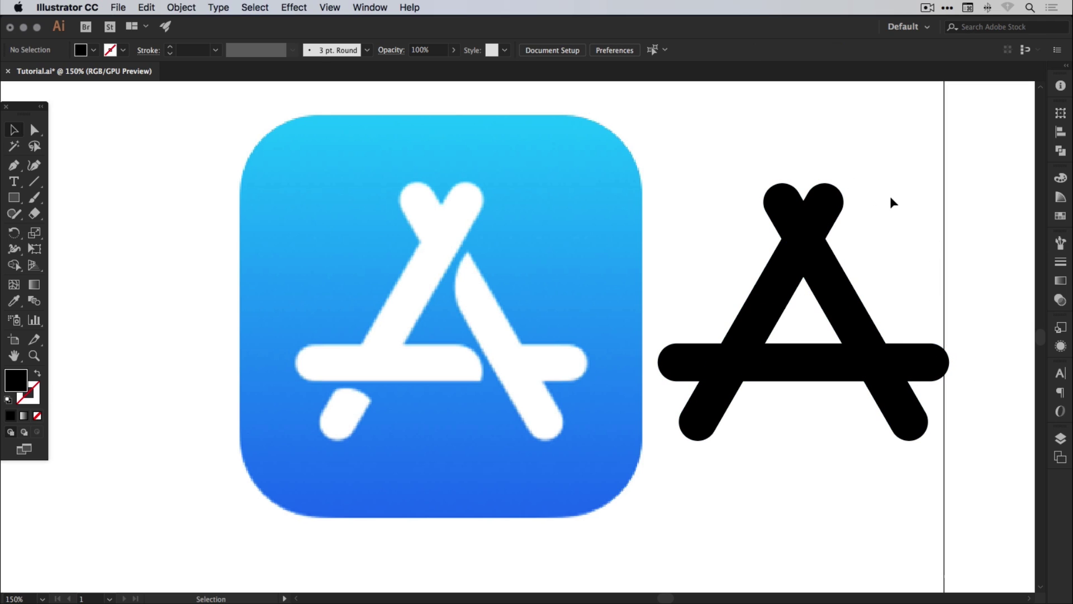
Copy the rounded diagonal bar forming the A's right leg and paste the duplicate in place.
left_click(843, 290)
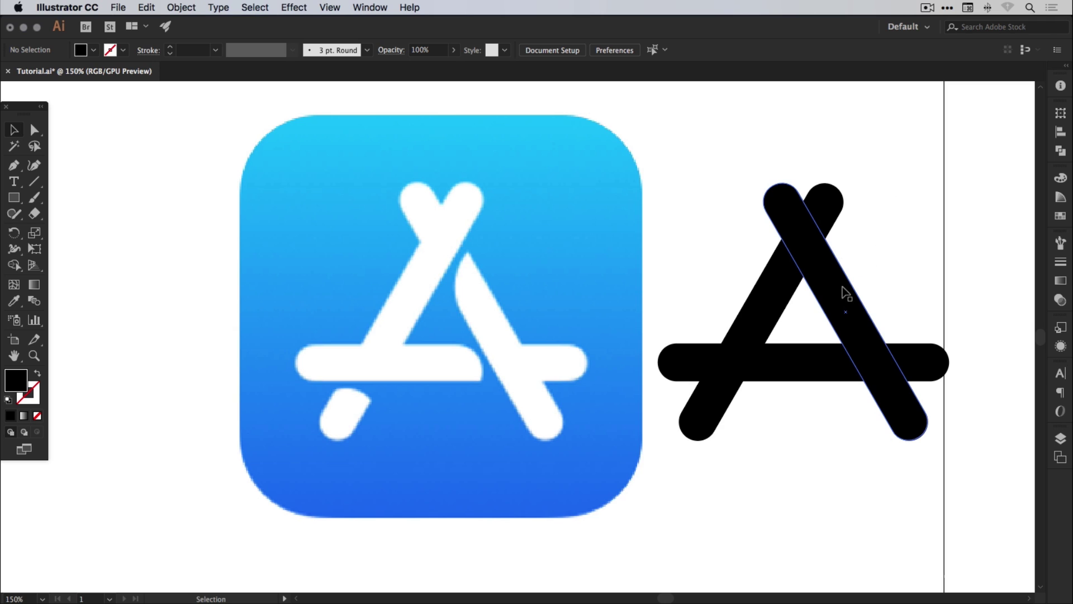
left_click(912, 369, "shift")
left_click_drag(908, 335, 792, 330)
left_click(793, 350, "shift")
left_click(146, 7)
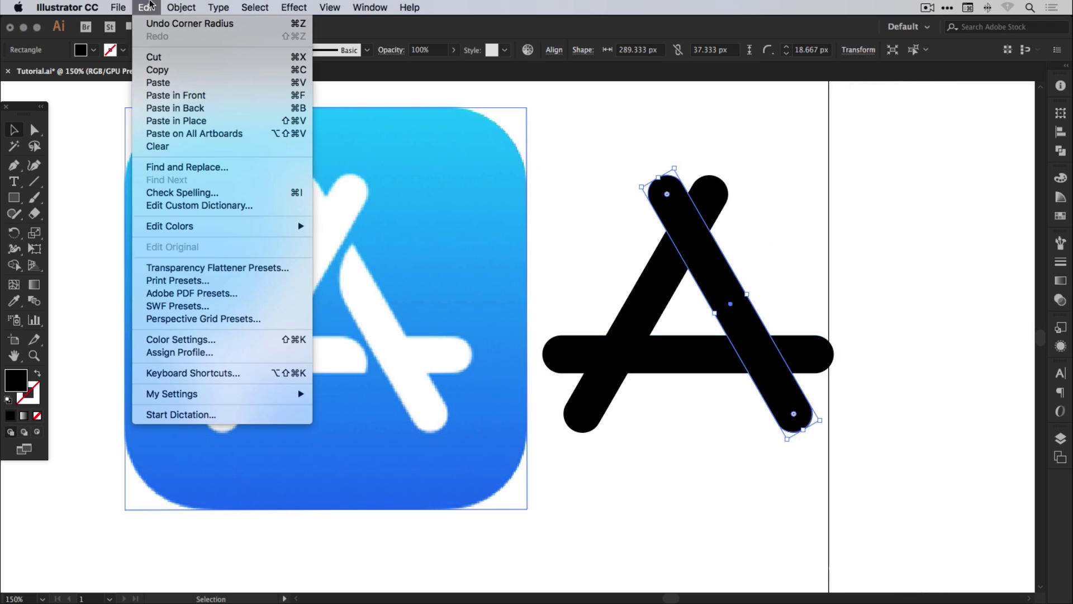
left_click(162, 68)
left_click(147, 7)
left_click(185, 120)
left_click_drag(905, 250, 838, 249)
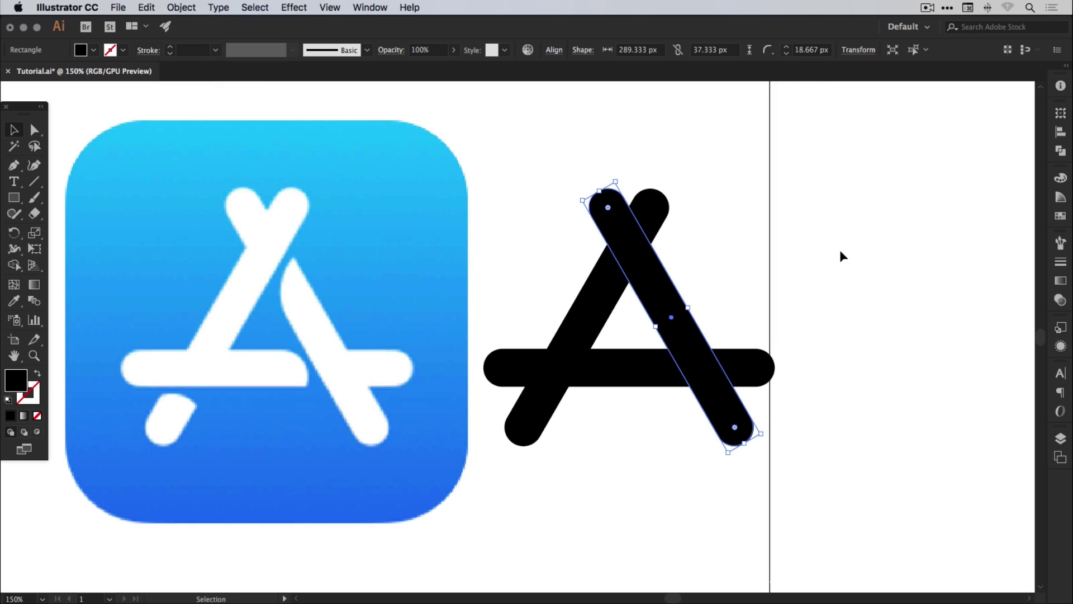
Move the duplicated diagonal bar horizontally into the empty space to the right of the letter and deselect it.
key("shift")
key("shift+Right")
key("shift+Right")
key("shift+Right")
key("shift+Right")
key("shift+Right")
key("shift+Right")
key("shift+Right")
key("shift+Right")
key("shift+Right")
key("shift+Right")
key("shift+Right")
key("shift+Right")
key("shift+Right")
key("shift+Right")
key("shift+Right")
key("shift+Right")
key("shift+Right")
key("shift+Right")
key("shift+Right")
key("shift+Right")
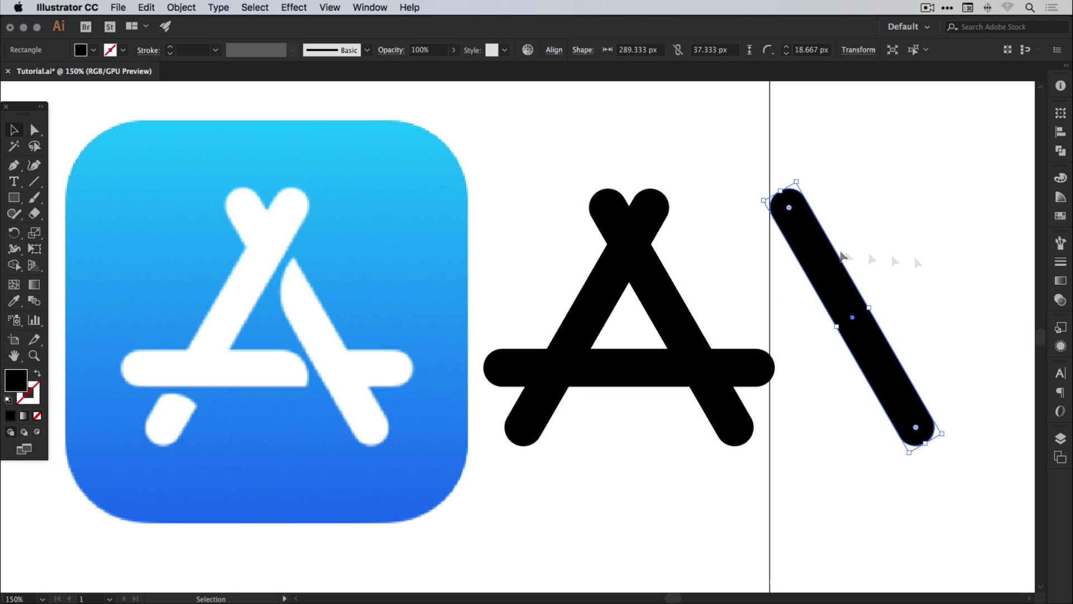
left_click(709, 164)
Reset the duplicated diagonal bar's corner radius to 0 px.
left_click(792, 222)
left_click(34, 130)
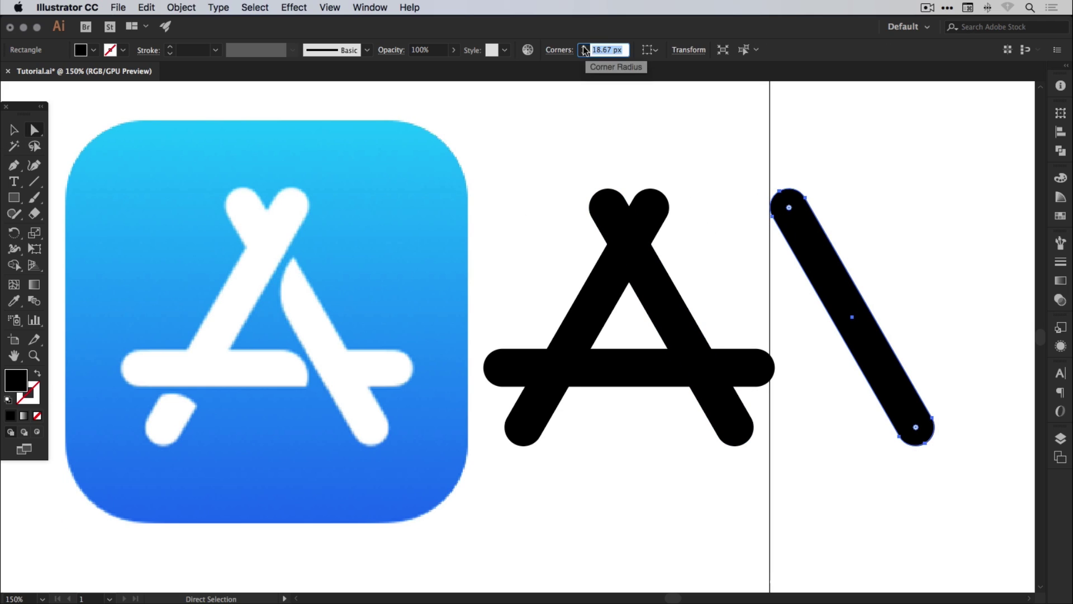
type("0")
key("Return")
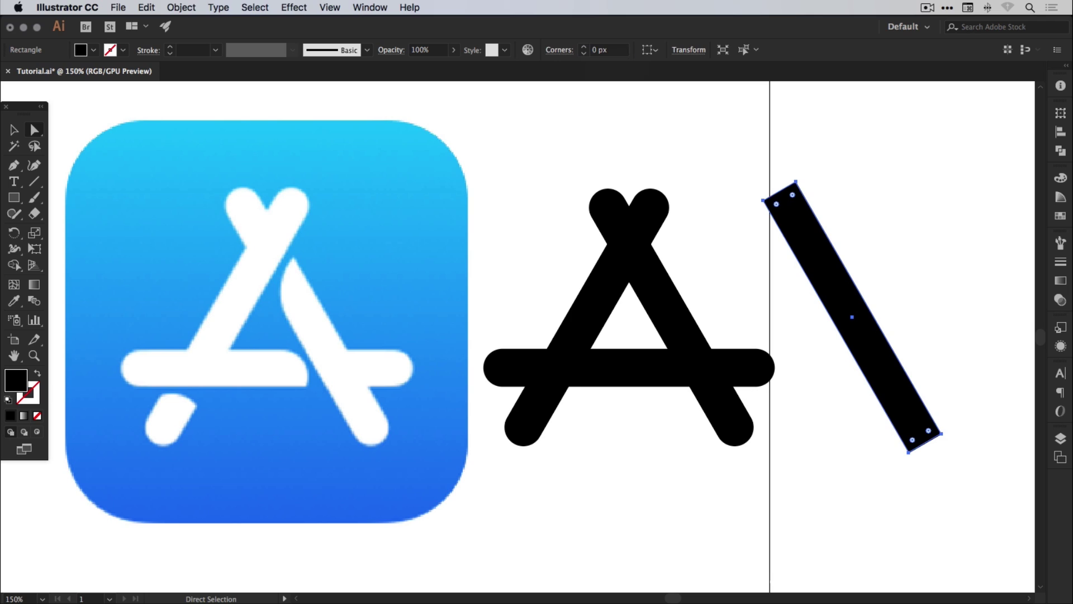
Round only the outer left corner at the duplicated bar's upper end to a 37.33 px radius.
left_click(885, 203)
left_click(814, 247)
left_click_drag(777, 204, 825, 222)
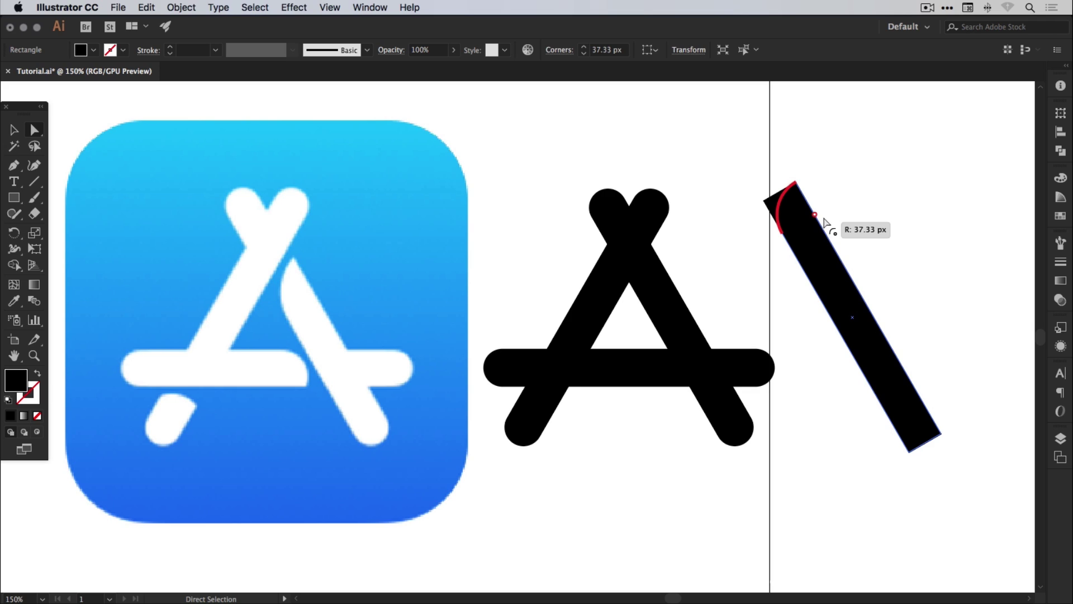
left_click_drag(824, 223, 877, 239)
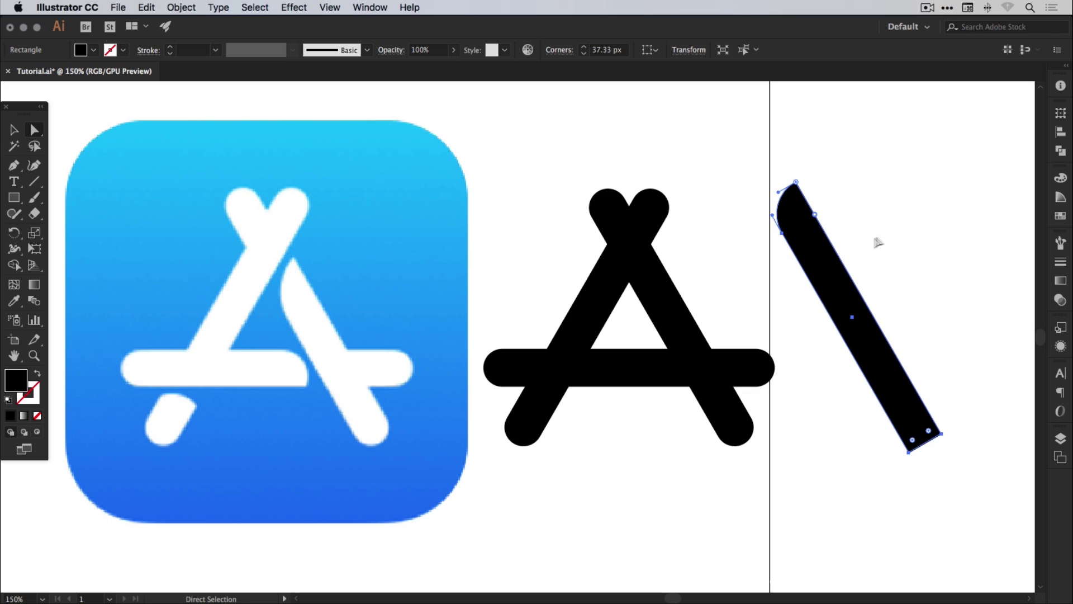
Fully round both corners at the duplicated bar's lower end and clear the selection.
left_click(913, 440)
left_click(910, 452)
left_click_drag(928, 433, 915, 426)
key("v")
left_click(949, 369)
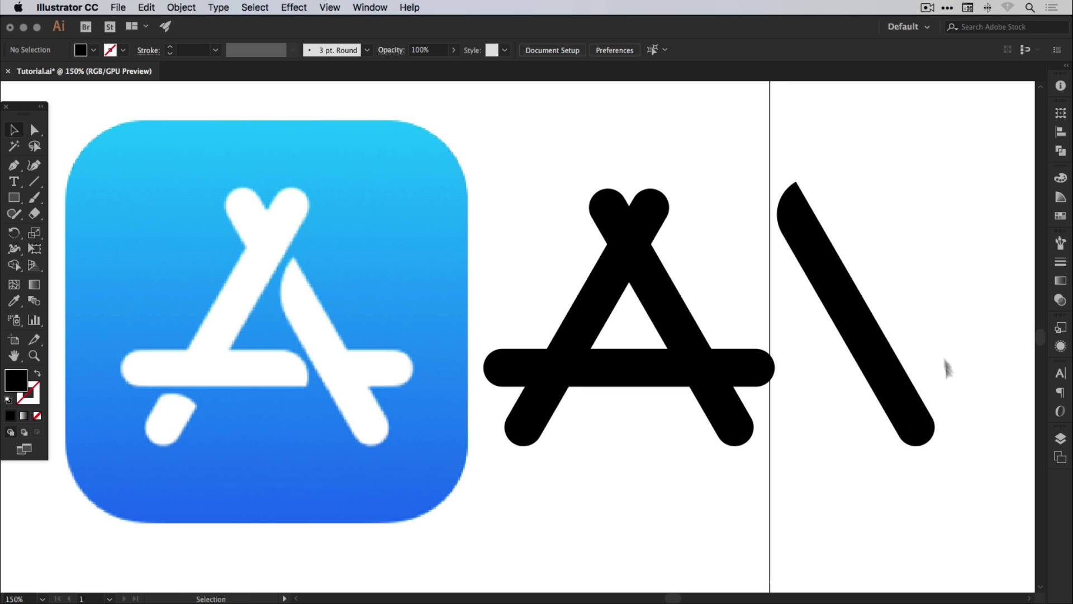
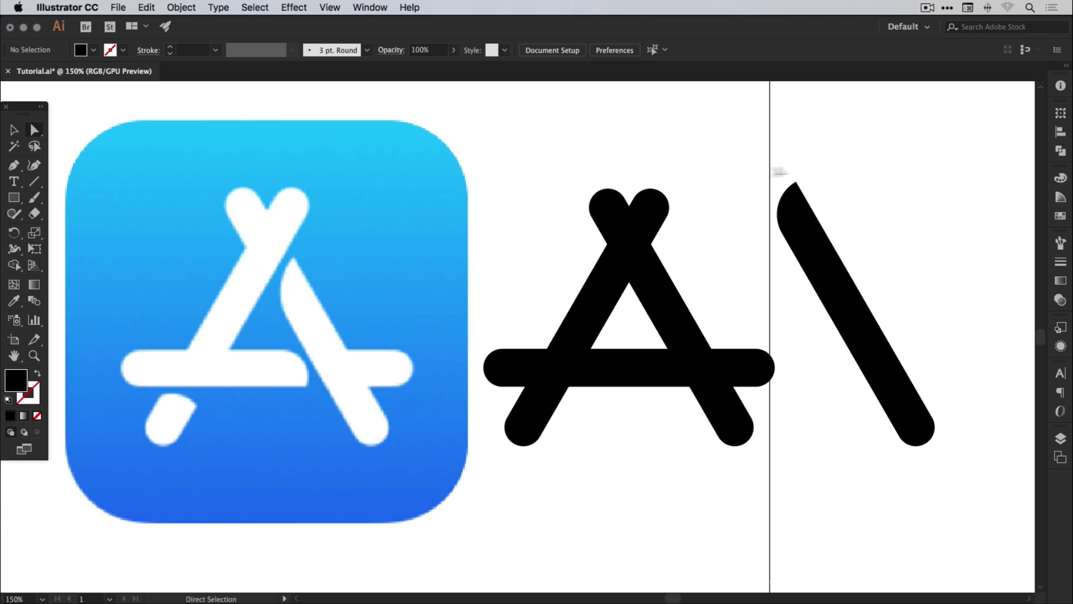
Shorten the duplicated bar by moving its upper-end anchor points down along its slope to a height of about 192 px.
left_click_drag(342, 137, 783, 489)
left_click_drag(642, 383, 730, 362)
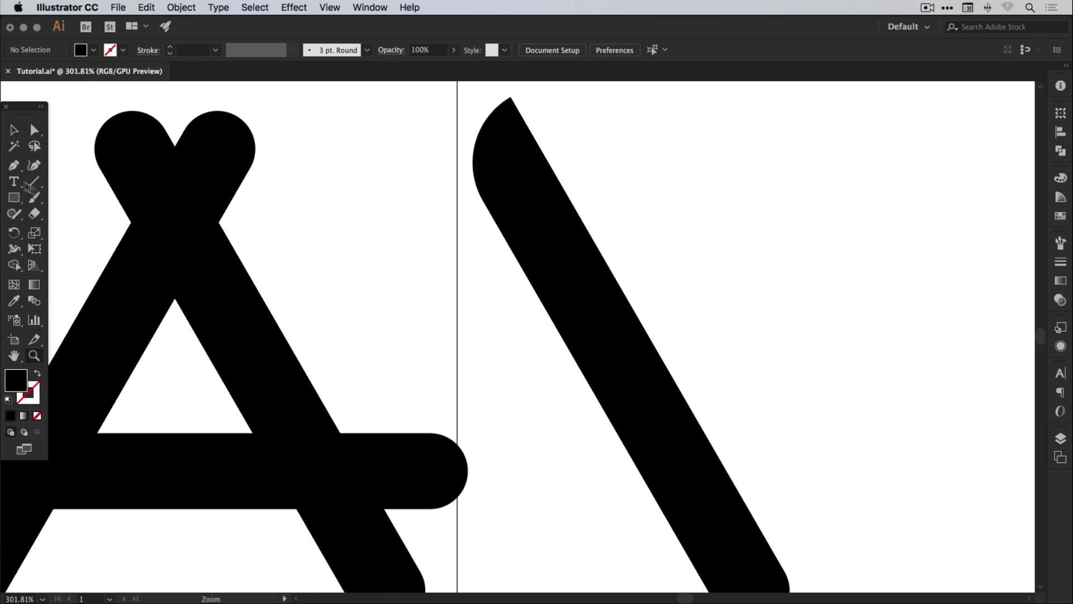
left_click(34, 130)
scroll(403, 233, "up", 2)
mouse_move(411, 109)
left_mouse_down()
mouse_move(616, 264)
mouse_move(666, 284)
left_mouse_up()
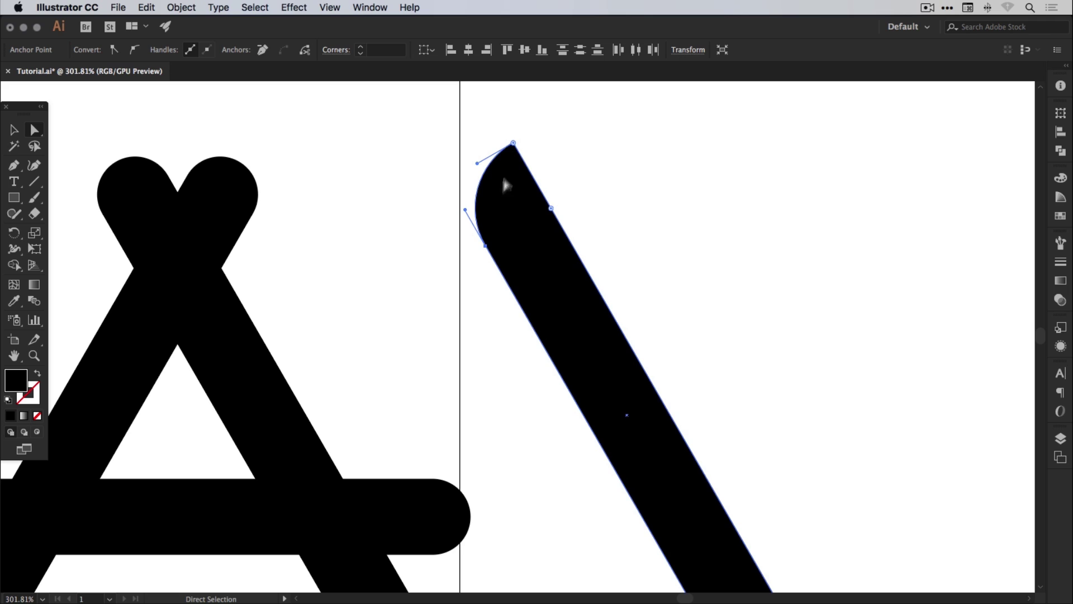
scroll(491, 246, "down", 3)
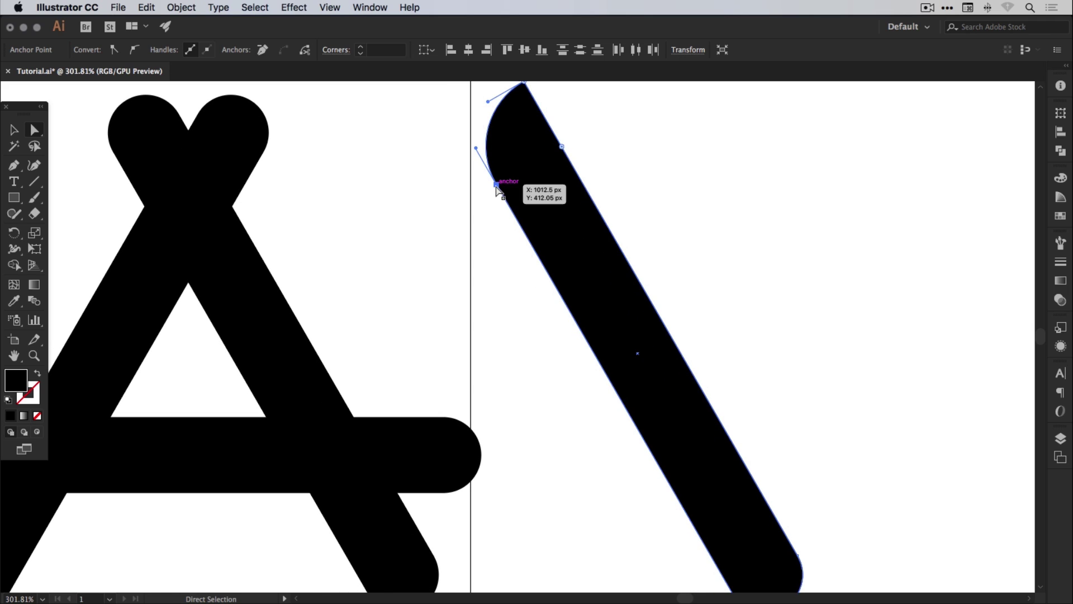
mouse_move(497, 186)
left_mouse_down()
mouse_move(562, 278)
mouse_move(564, 300)
mouse_move(539, 343)
mouse_move(609, 299)
mouse_move(579, 330)
left_mouse_up()
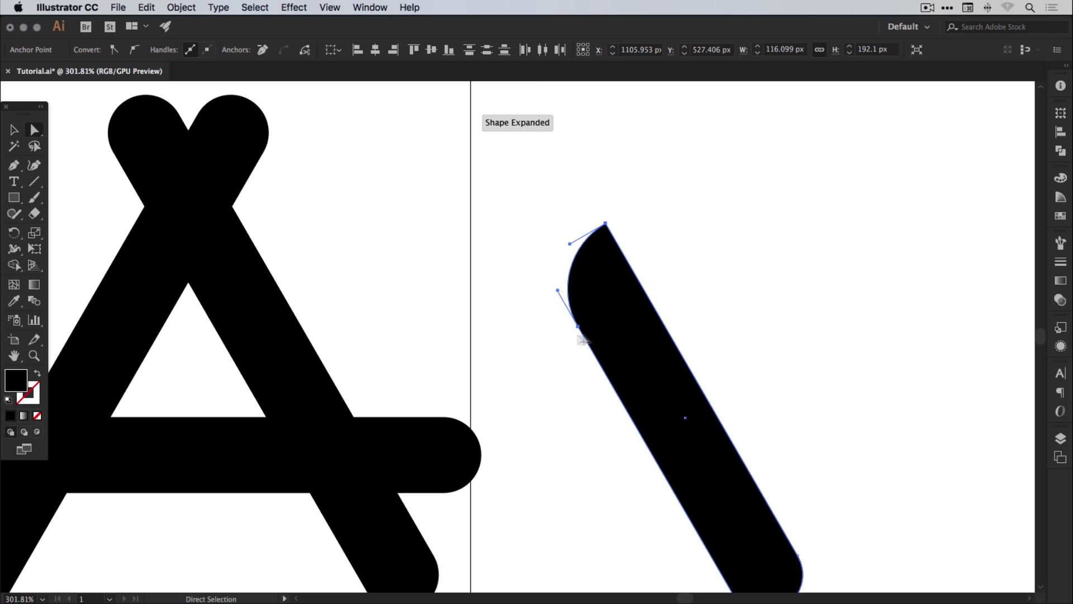
Delete the original full-length diagonal bar that forms the A's right leg.
key("v")
scroll(626, 307, "left", 5)
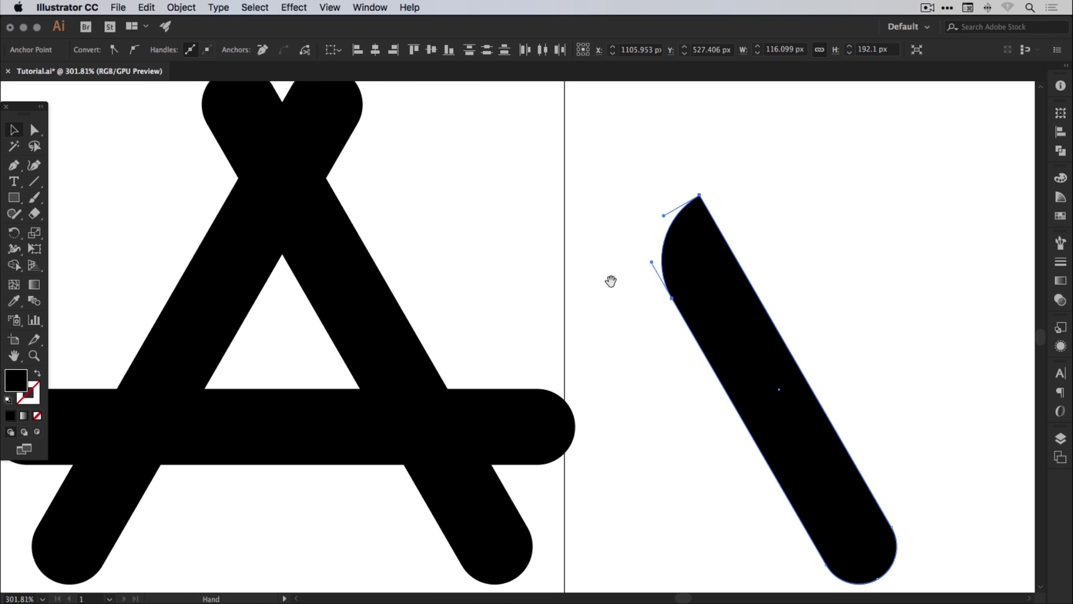
scroll(611, 280, "left", 5)
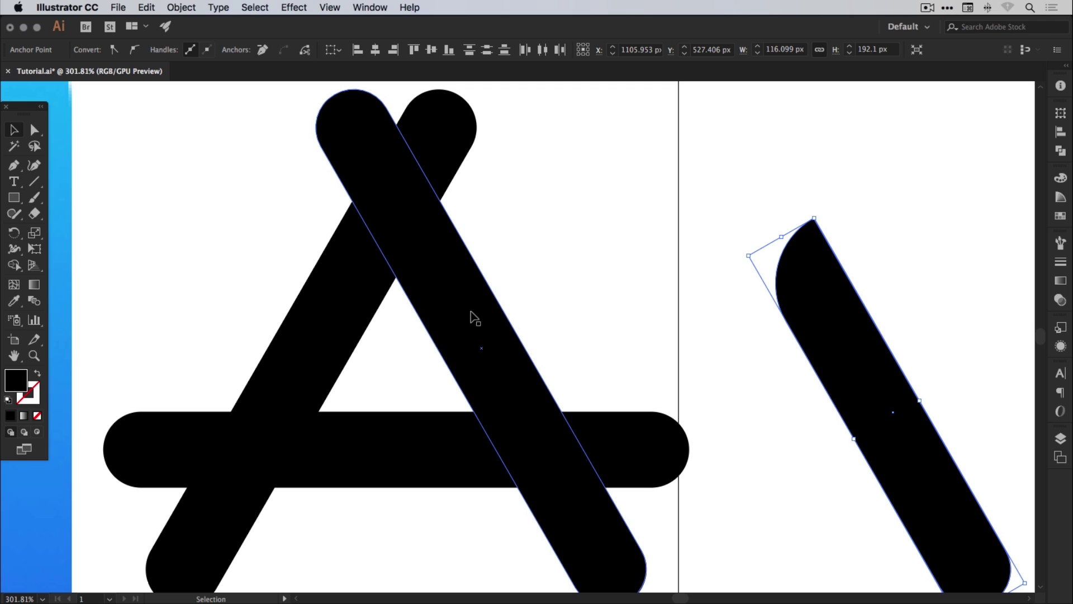
key("super+minus")
key("super+minus")
key("super+minus")
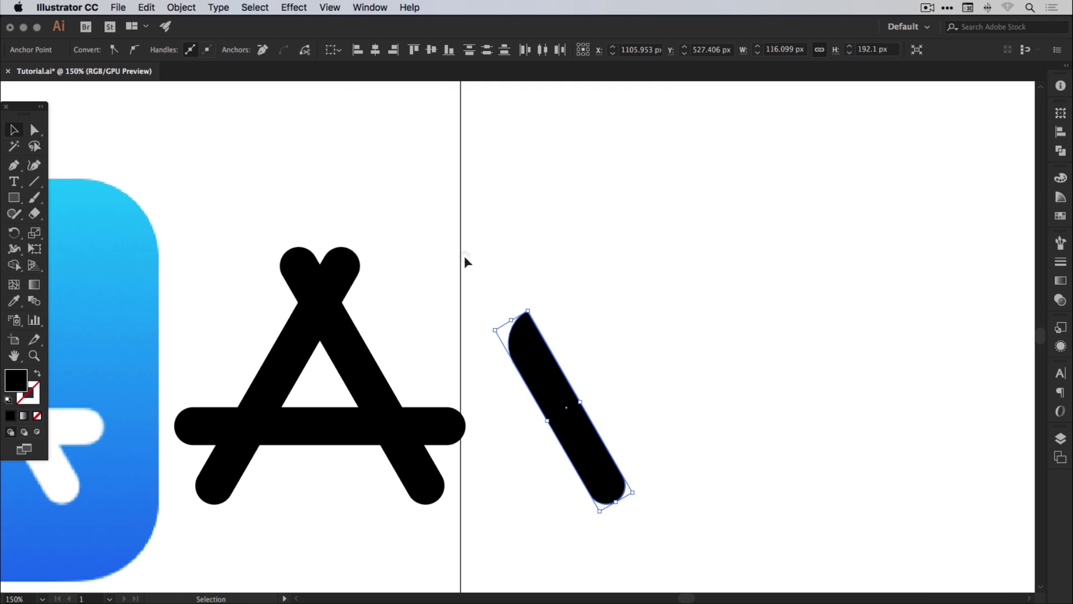
scroll(464, 256, "left", 5)
scroll(464, 256, "down", 3)
left_click(556, 262)
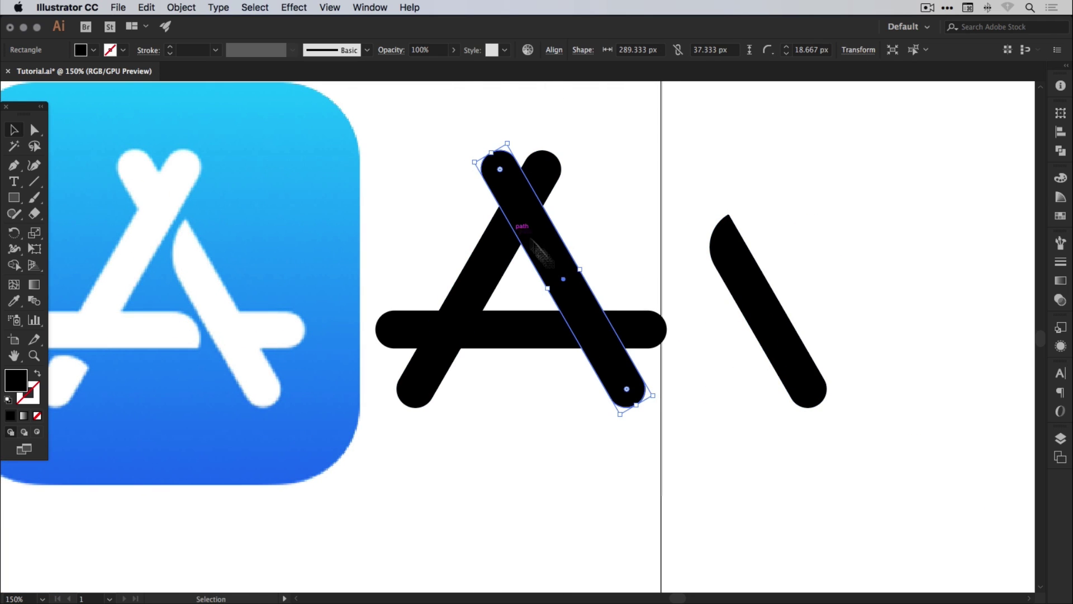
key("Delete")
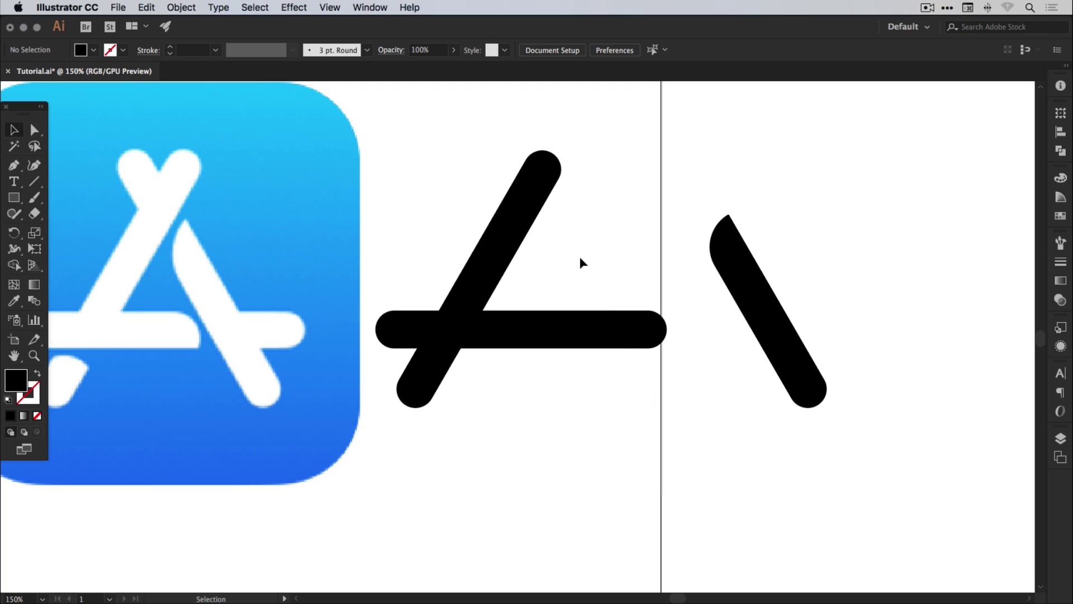
Move the shortened bar 180 px left so it takes the place of the A's right leg.
left_click_drag(692, 179, 907, 450)
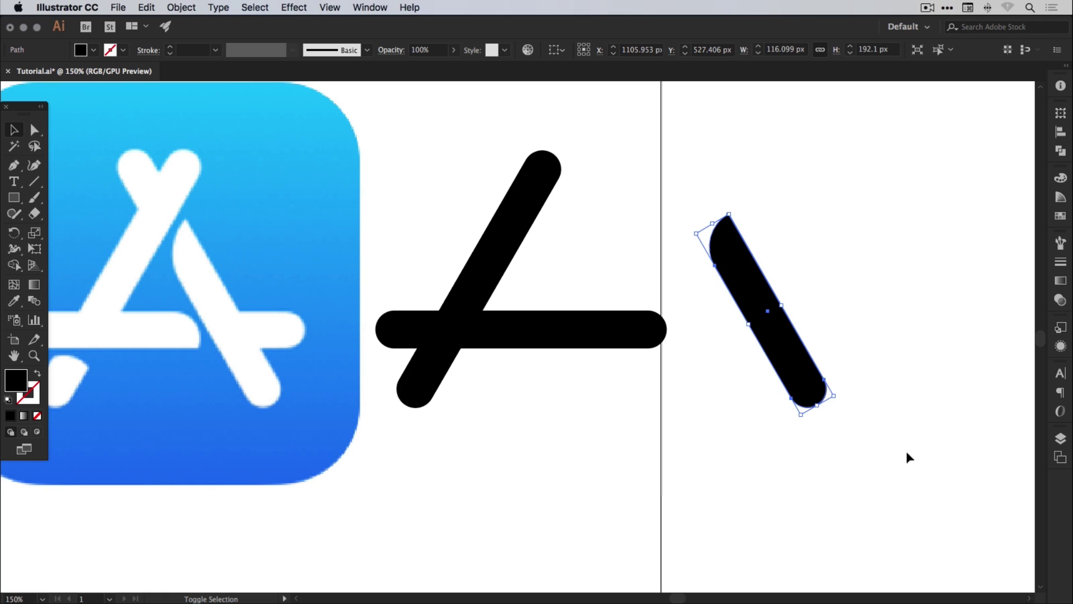
key("shift+Left")
key("shift+Left")
key("shift+Left")
key("shift+Left")
key("shift+Left")
key("shift+Left")
key("shift+Left")
key("shift+Left")
key("shift+Left")
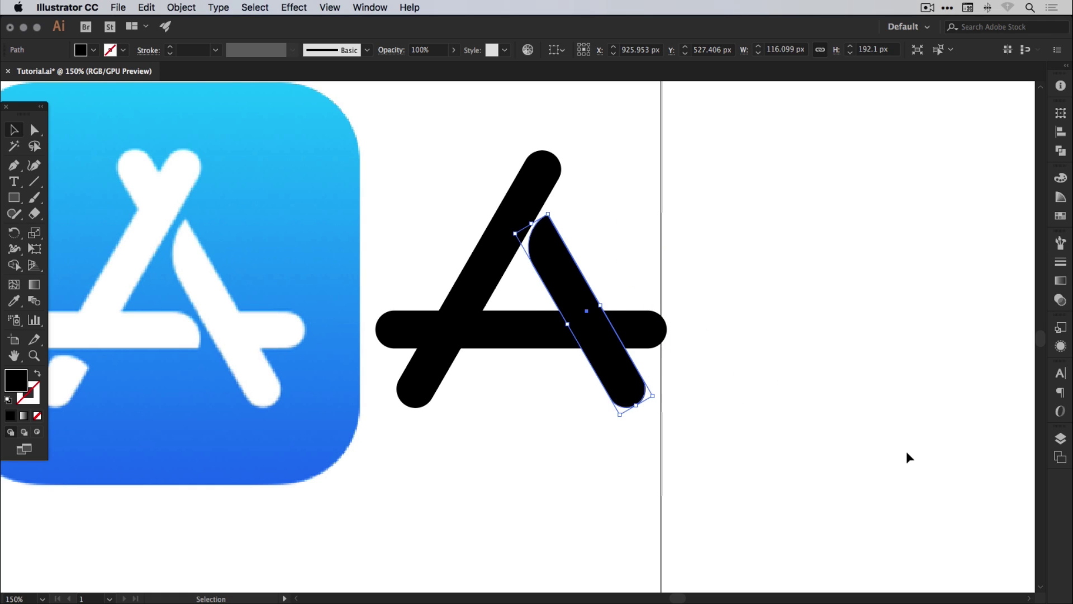
Undo the leftward move of the shortened bar so it sits clear of the A again.
left_click(714, 220)
left_click_drag(642, 230, 706, 232)
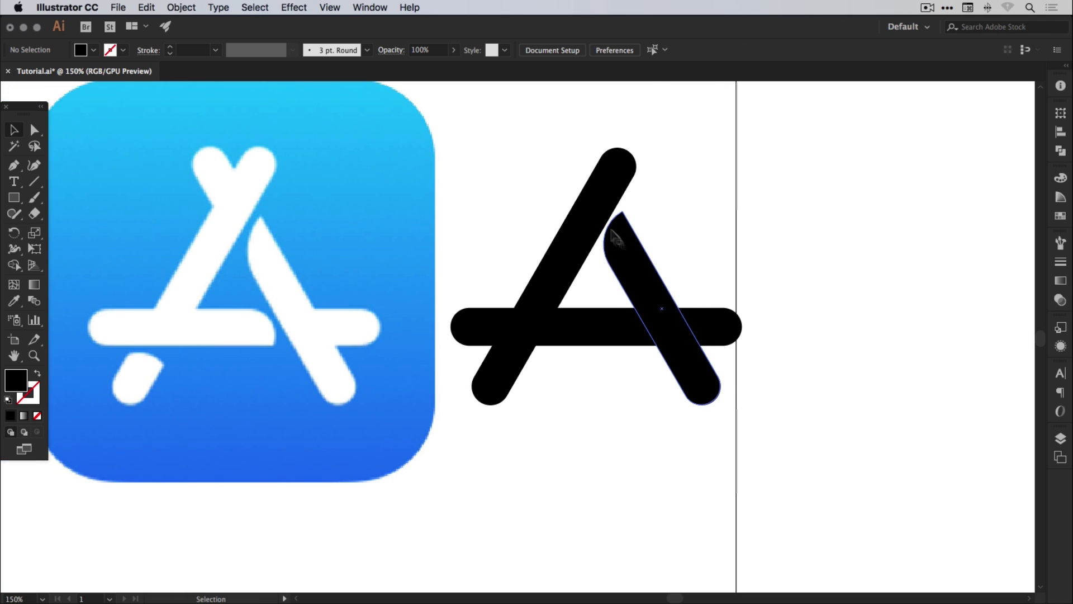
key("v")
left_click(146, 7)
left_click(162, 23)
left_click(146, 7)
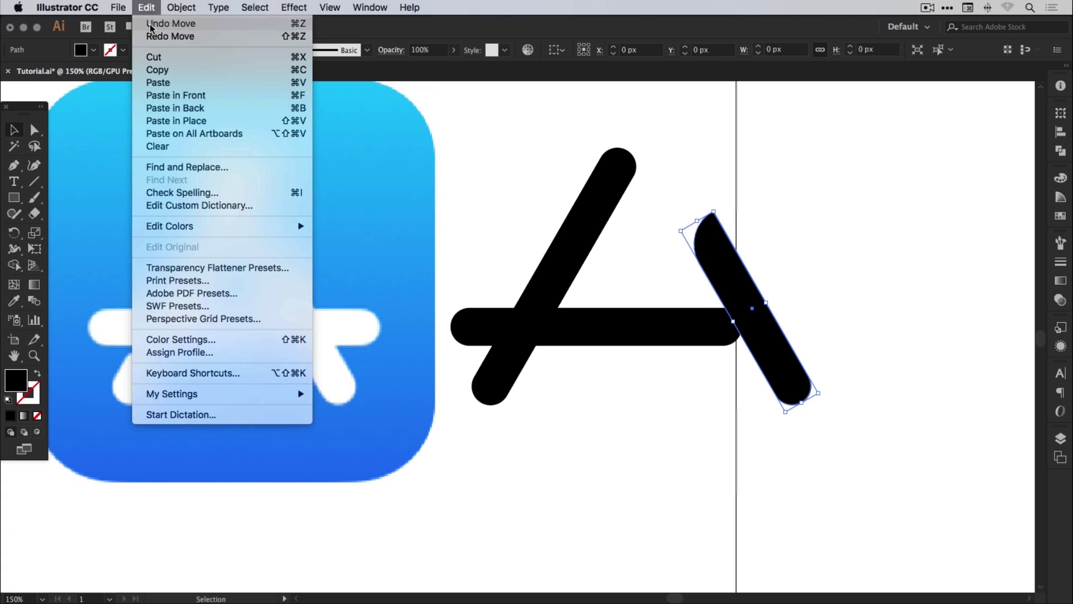
left_click(162, 24)
Shorten the bar further by moving its upper-end anchor points down along its slope to a height of about 185 px.
key("z")
left_click_drag(741, 187, 857, 299)
key("a")
left_click_drag(397, 168, 654, 411)
left_click_drag(513, 195, 526, 218)
key("super+minus")
key("super+minus")
key("super+minus")
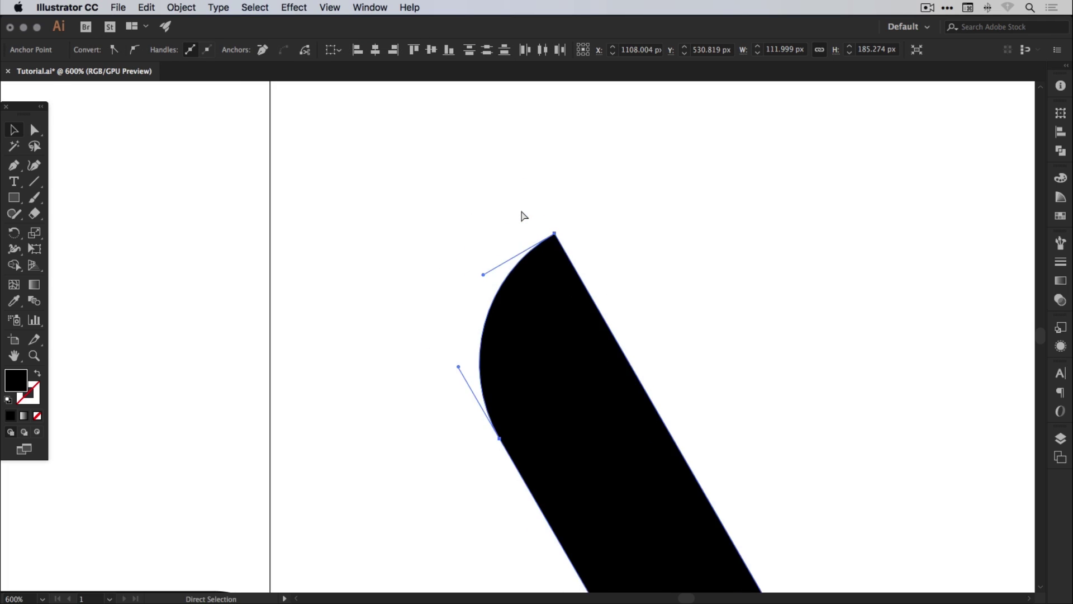
left_click_drag(481, 370, 587, 285)
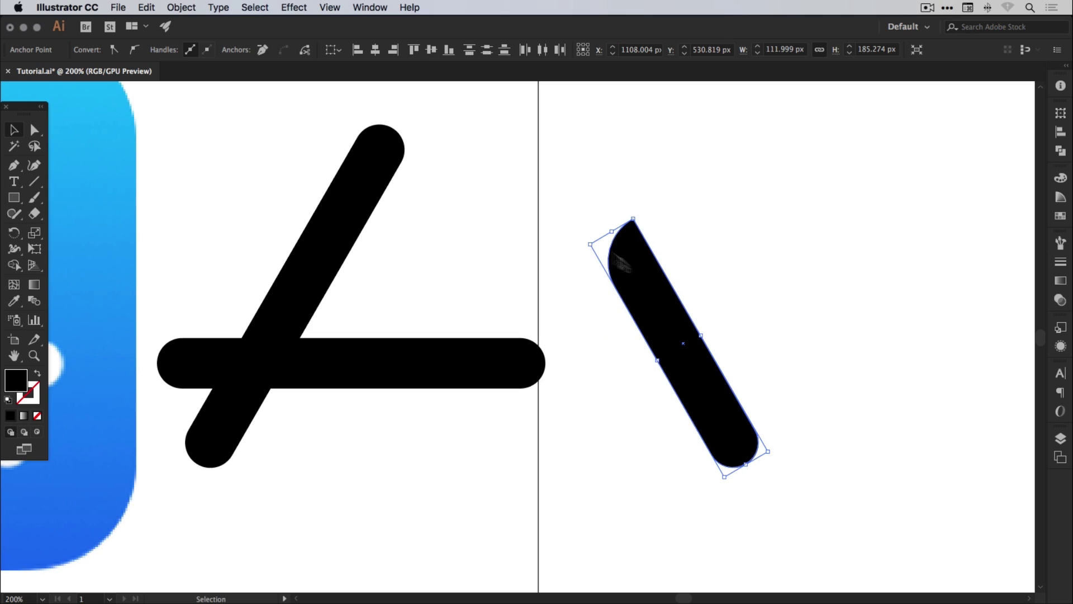
Move the re-trimmed bar 180 px left into the A's right-leg position and clear the selection.
left_click(584, 181)
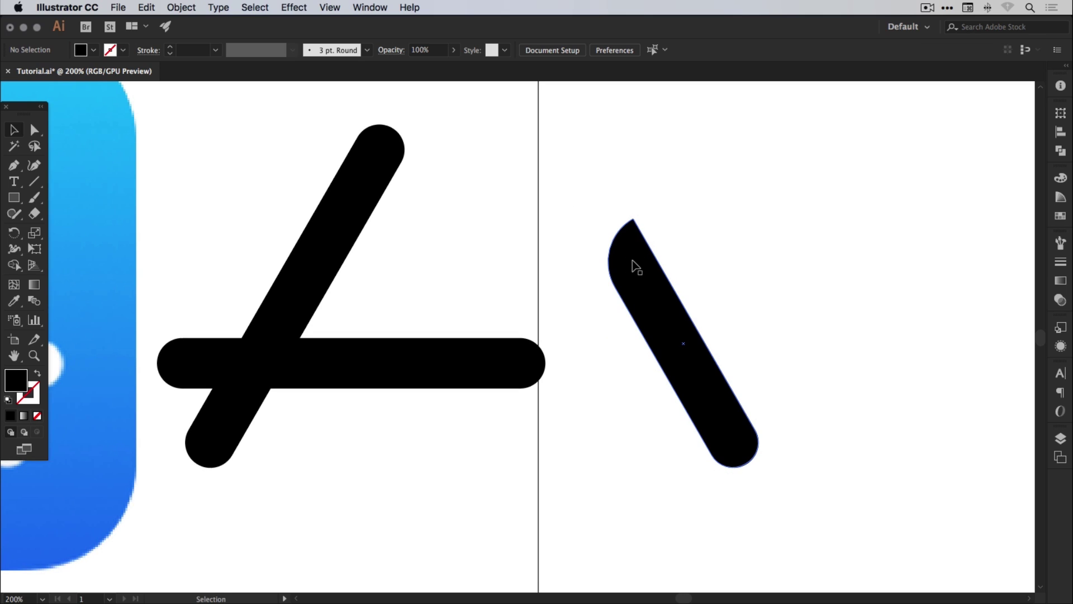
left_click(637, 271)
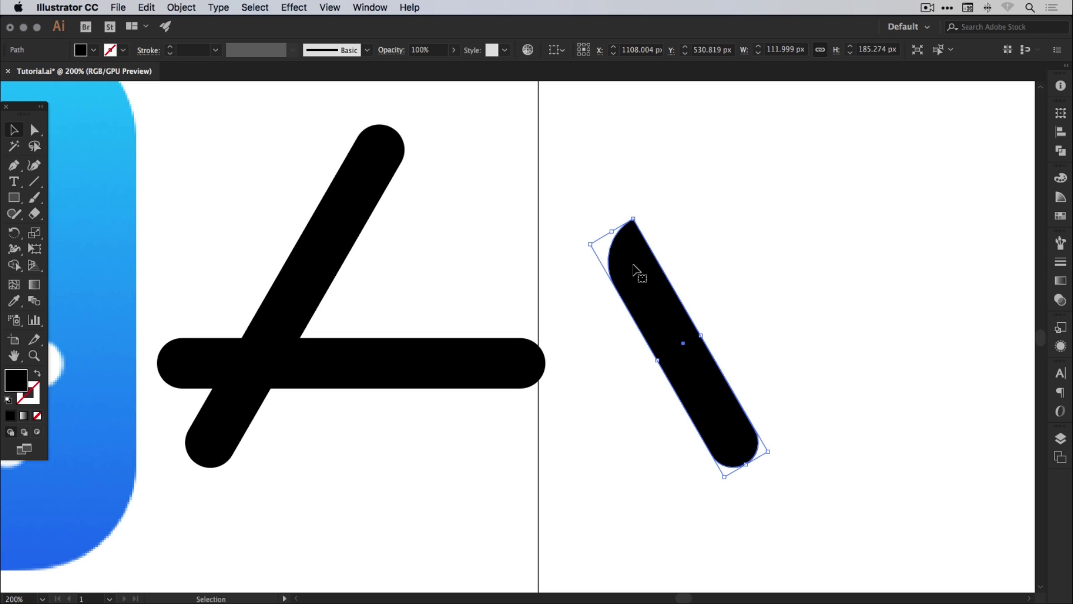
key("shift+Left")
key("shift+Left")
key("shift+Left")
key("shift+Left")
key("shift+Left")
key("shift+Left")
key("shift+Left")
key("shift+Left")
key("shift+Left")
key("shift+Left")
key("shift+Left")
key("shift+Left")
key("shift+Left")
key("shift+Left")
key("shift+Left")
key("shift+Left")
key("shift+Left")
key("shift+Left")
key("shift+Left")
key("shift+Left")
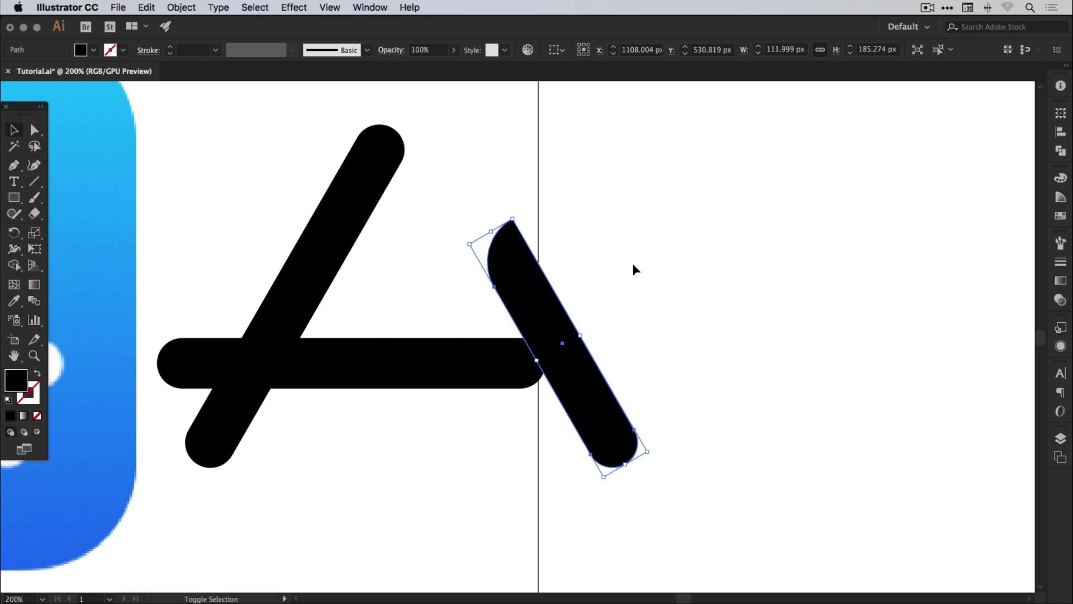
left_click(634, 268)
Lengthen the right leg slightly by moving its upper-end anchor points up along its slope to a height of about 188 px.
key("space")
mouse_move(530, 292)
left_mouse_down()
mouse_move(557, 280)
mouse_move(802, 302)
mouse_move(750, 271)
mouse_move(798, 283)
mouse_move(785, 269)
left_mouse_up()
key("z")
left_click_drag(546, 173, 820, 317)
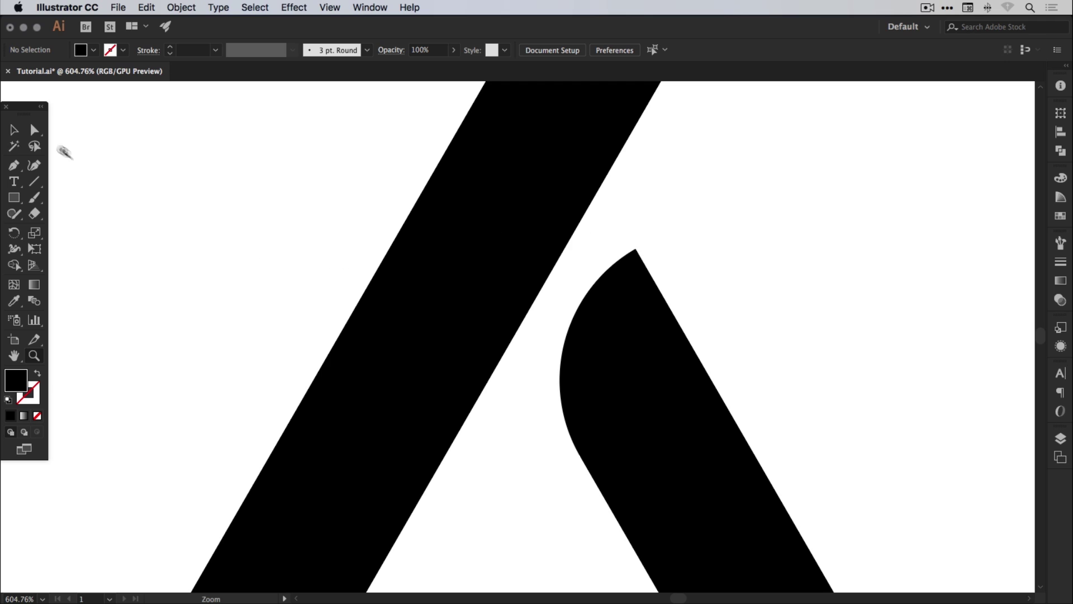
left_click(35, 131)
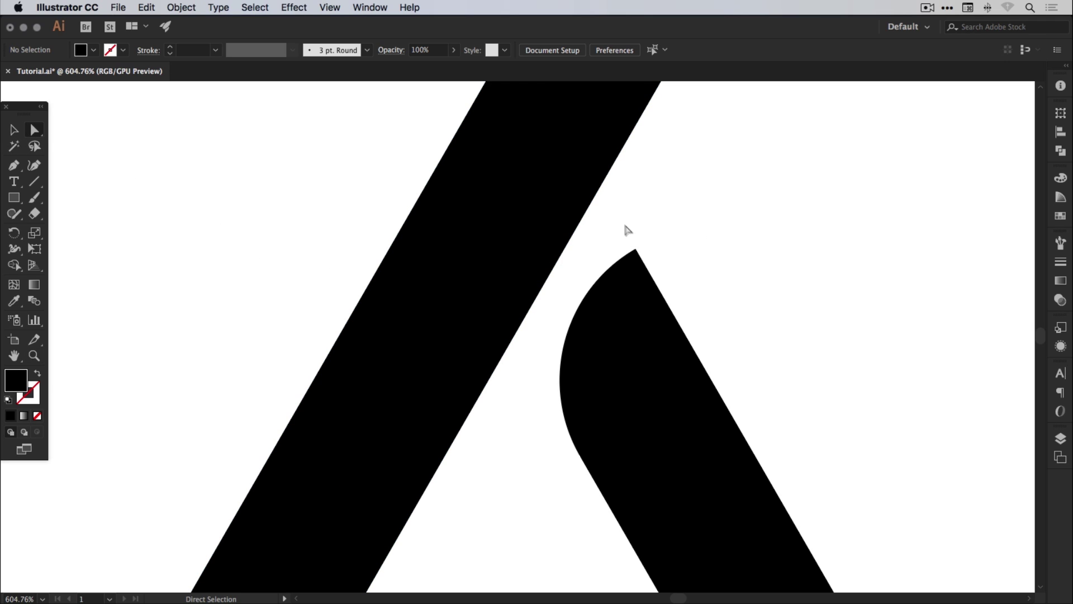
left_click_drag(674, 281, 674, 282)
key("super")
left_click_drag(591, 441, 598, 428)
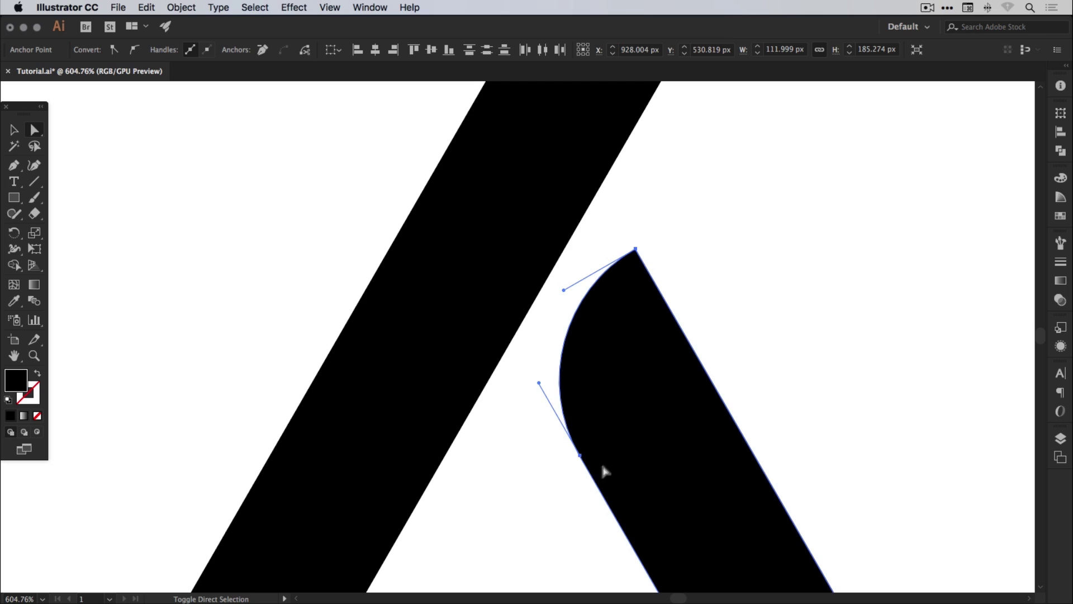
left_click_drag(636, 251, 632, 245)
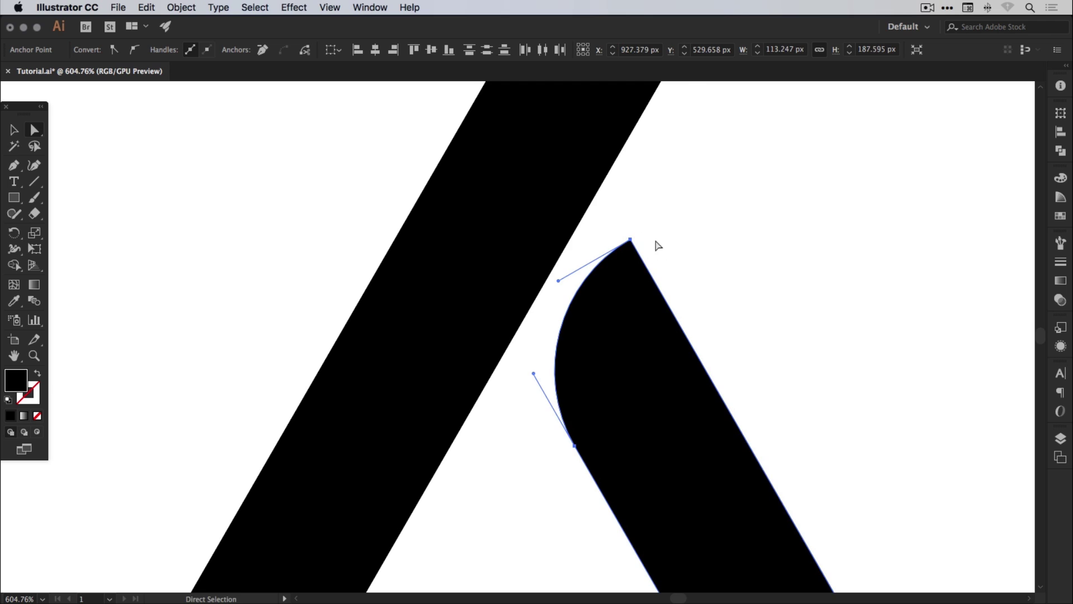
left_click(674, 229)
key("super+minus")
key("super+minus")
key("super+minus")
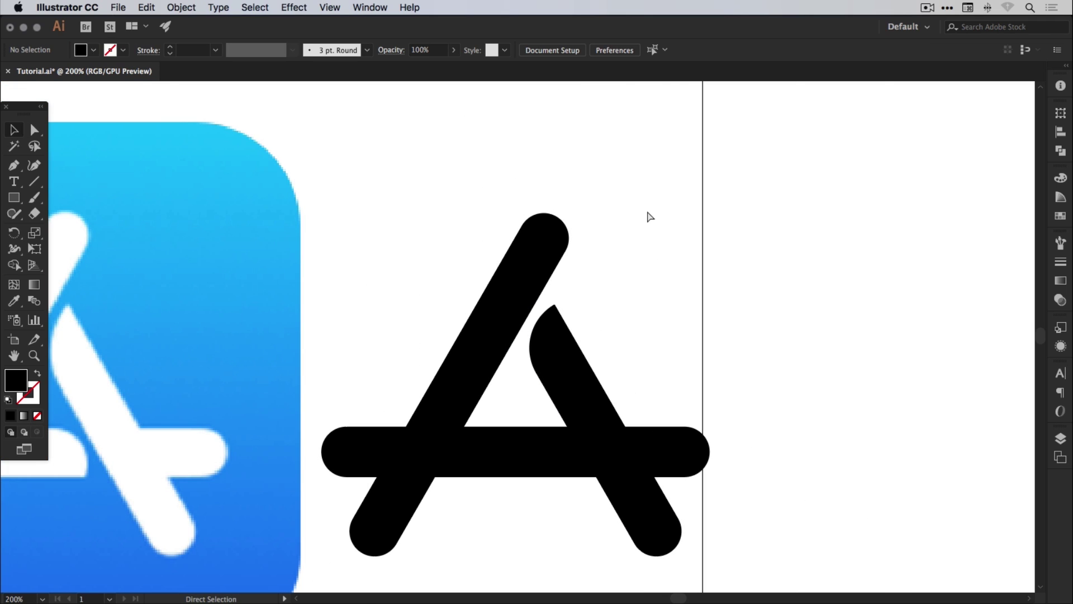
Try sliding the right leg's upper end up along its slope under the left leg and back again.
key("super+equal")
key("super+equal")
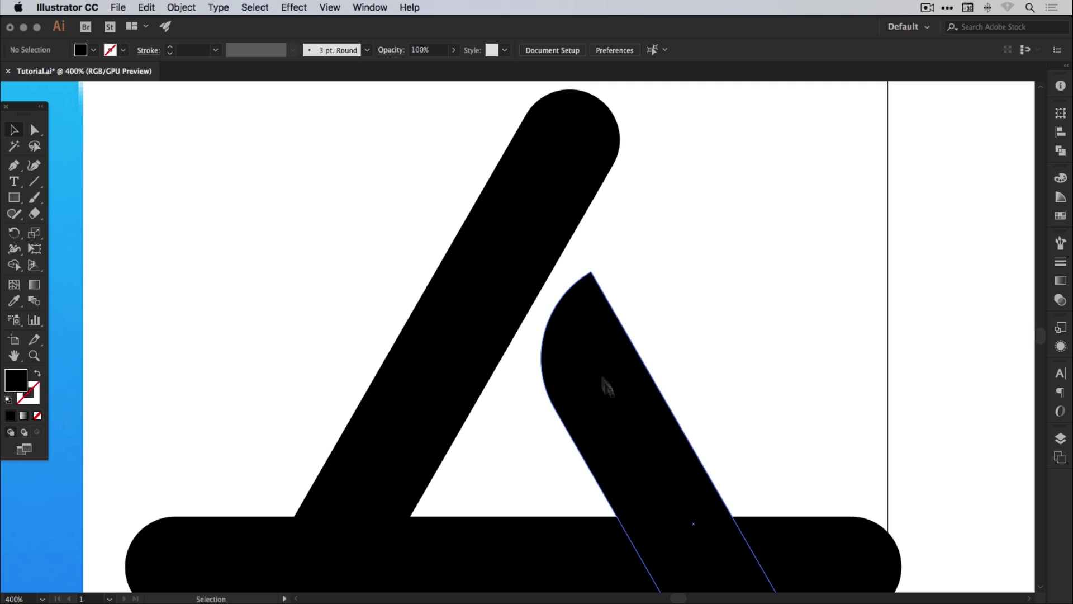
left_click_drag(602, 351, 577, 300)
left_click(606, 240)
key("a")
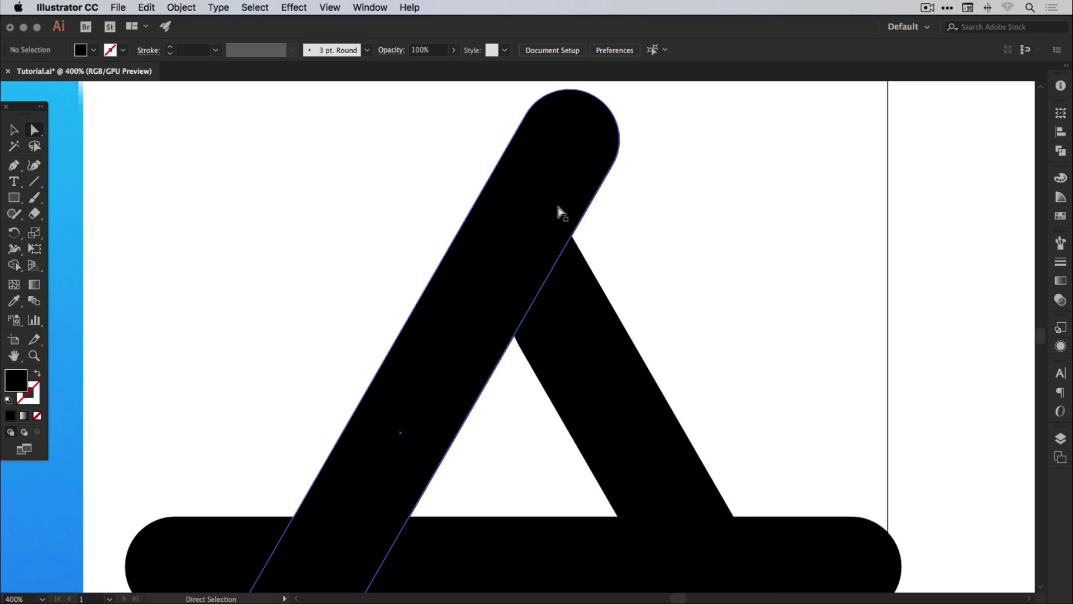
key("v")
left_click_drag(576, 252, 612, 320)
left_click(654, 249)
key("a")
left_click(581, 446)
left_click_drag(580, 444, 563, 411)
left_click(649, 273)
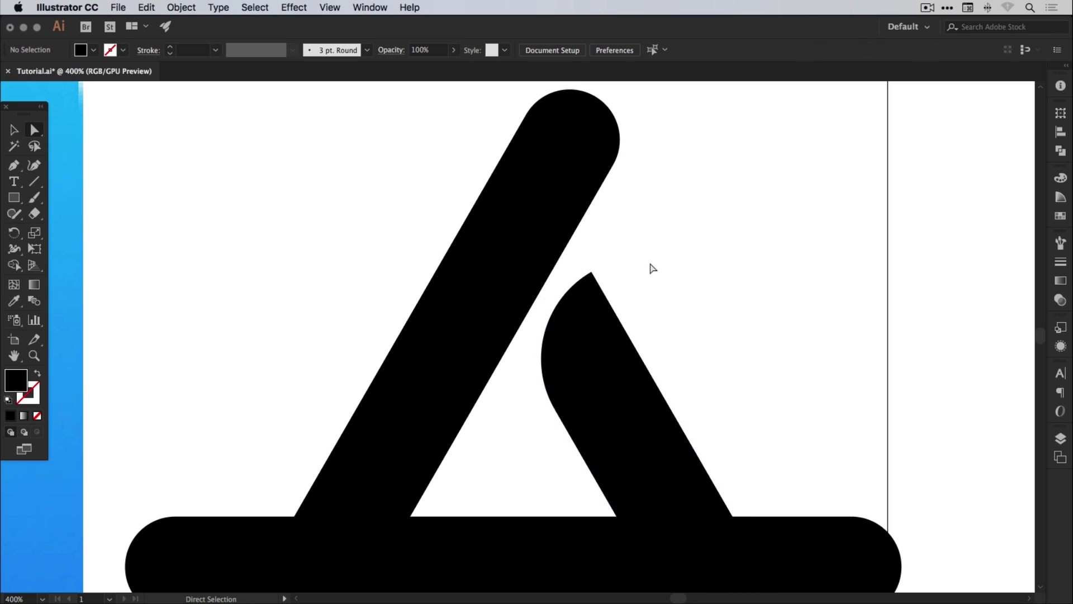
Cut the finished right-leg bar to the clipboard.
key("super+minus")
key("super+minus")
scroll(649, 268, "left", 5)
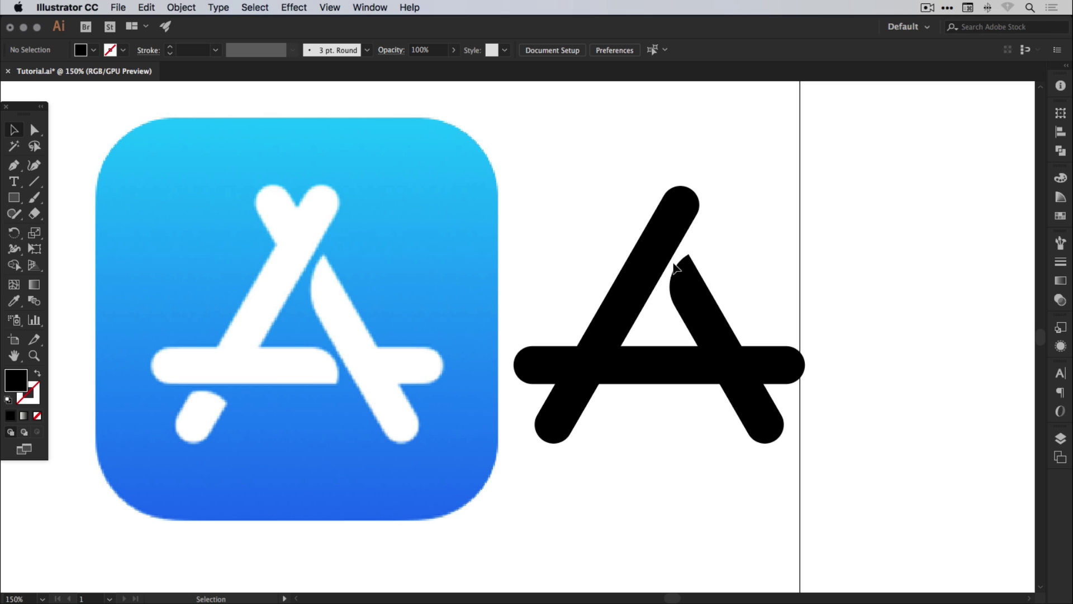
left_click_drag(786, 256, 740, 267)
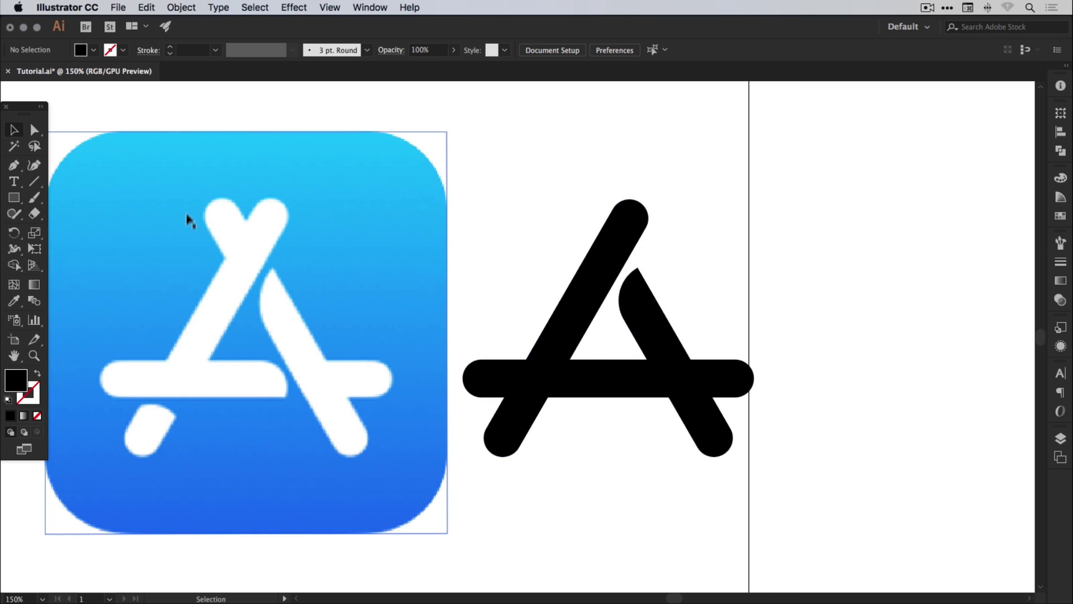
left_click(656, 314)
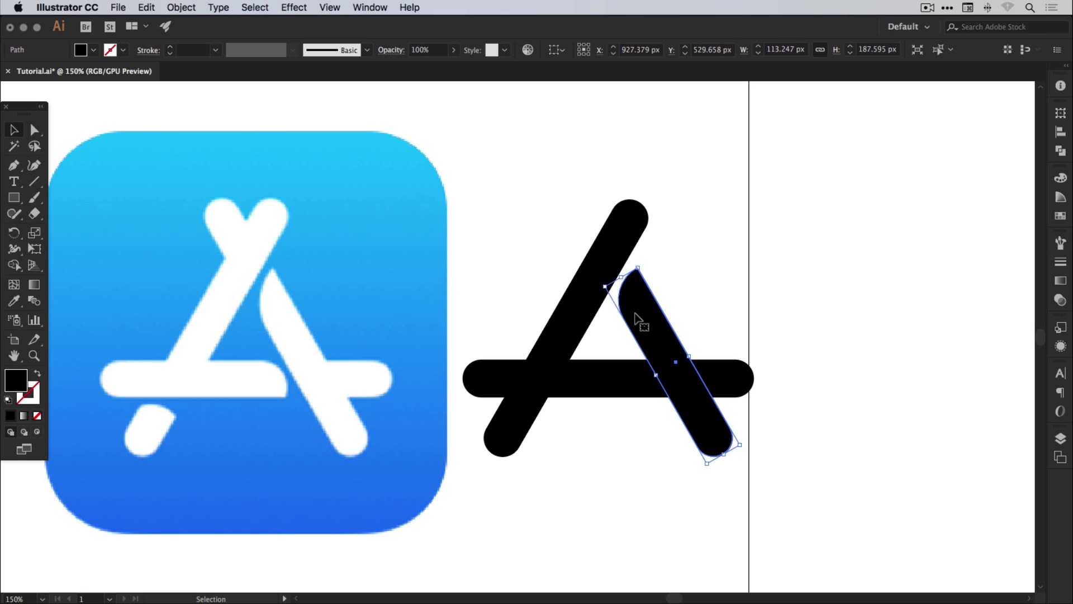
left_click(146, 7)
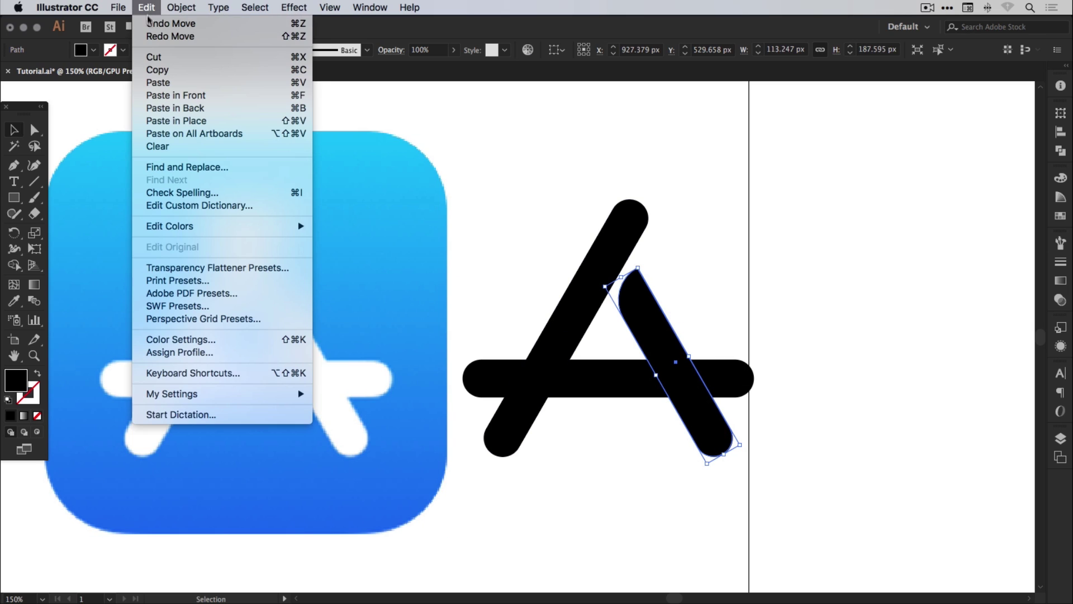
left_click(153, 57)
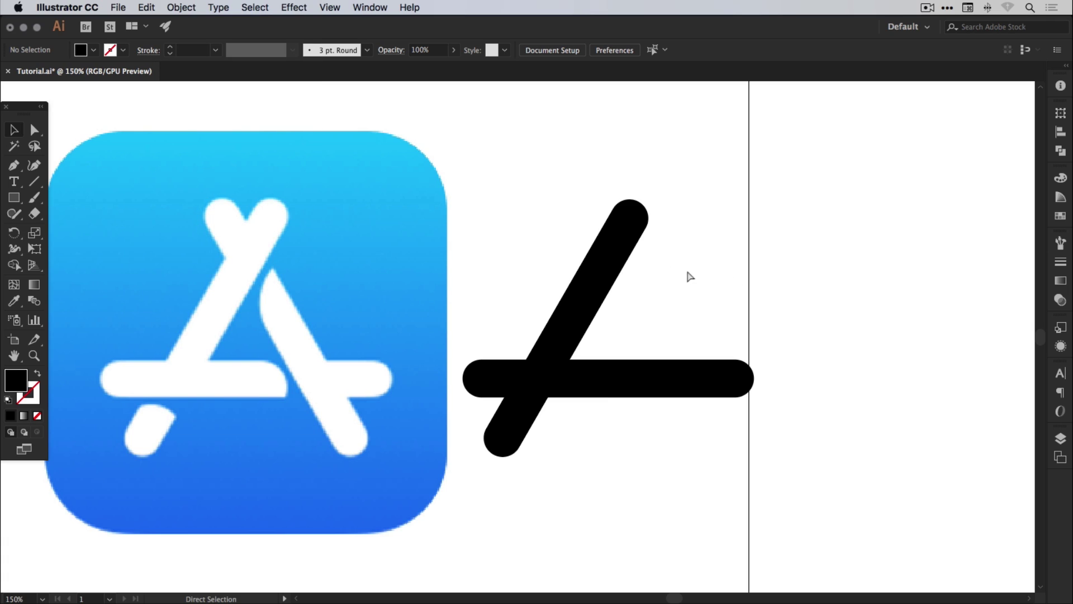
Undo step by step back to the point before the original full-length right-leg bar was deleted.
left_click(147, 8)
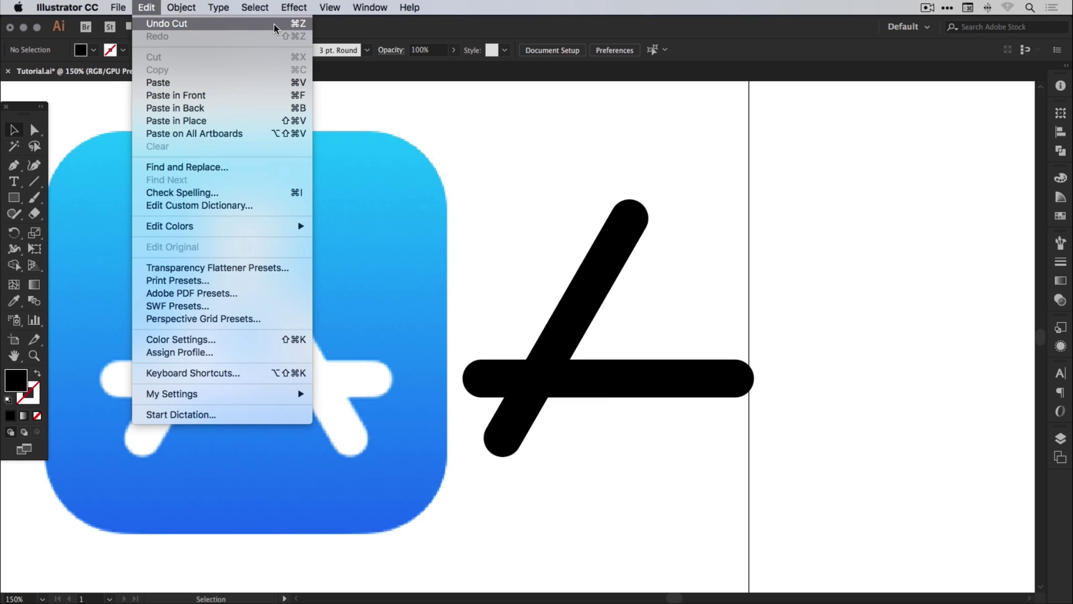
key("super+z")
key("a")
key("shift+Right")
key("shift+Right")
key("shift+Right")
key("shift+Right")
key("shift+Right")
key("shift+Right")
key("shift+Right")
key("shift+Right")
key("shift+Right")
key("shift+Right")
key("shift+Right")
key("shift+Right")
key("shift+Right")
key("shift+Right")
key("shift+Right")
key("shift+Right")
key("shift+Right")
key("shift+Right")
key("shift+Right")
key("shift+Right")
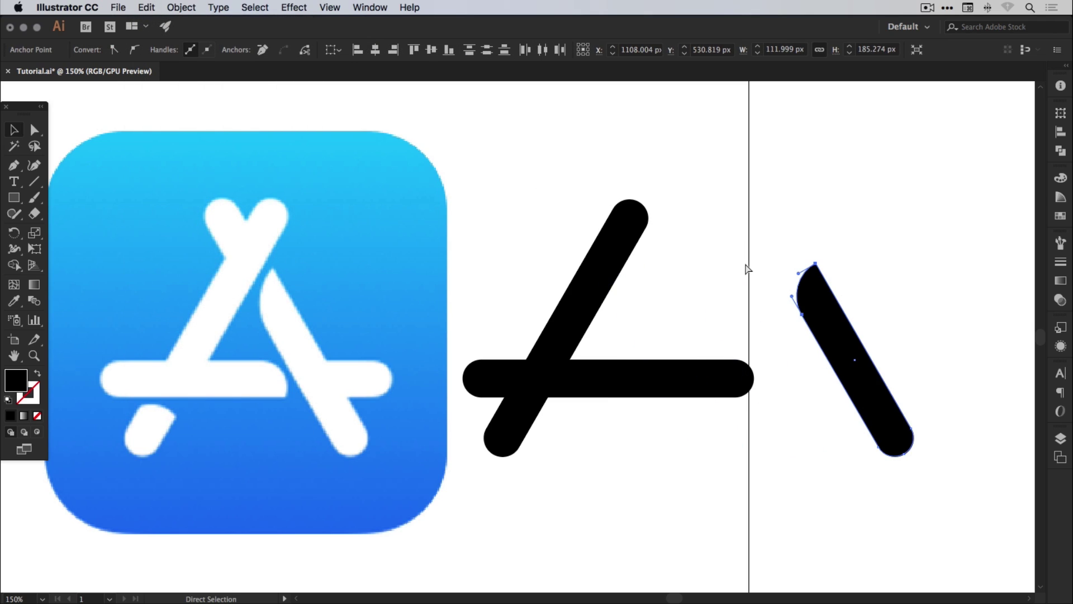
key("super+z")
key("super+z")
Delete the duplicate bar beside the A, keeping the original full-length right leg.
key("v")
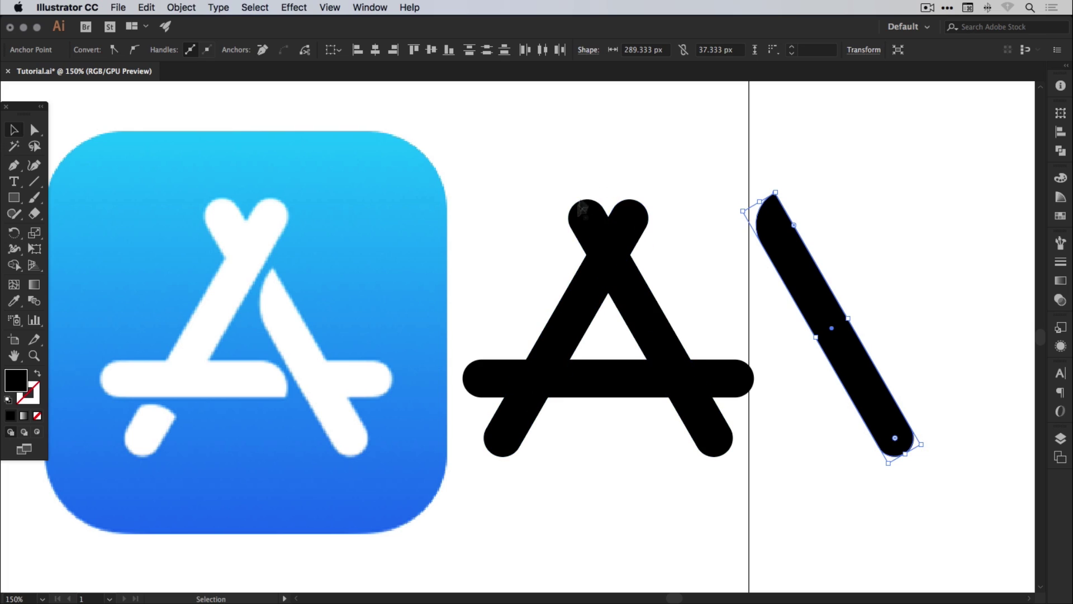
left_click(787, 265)
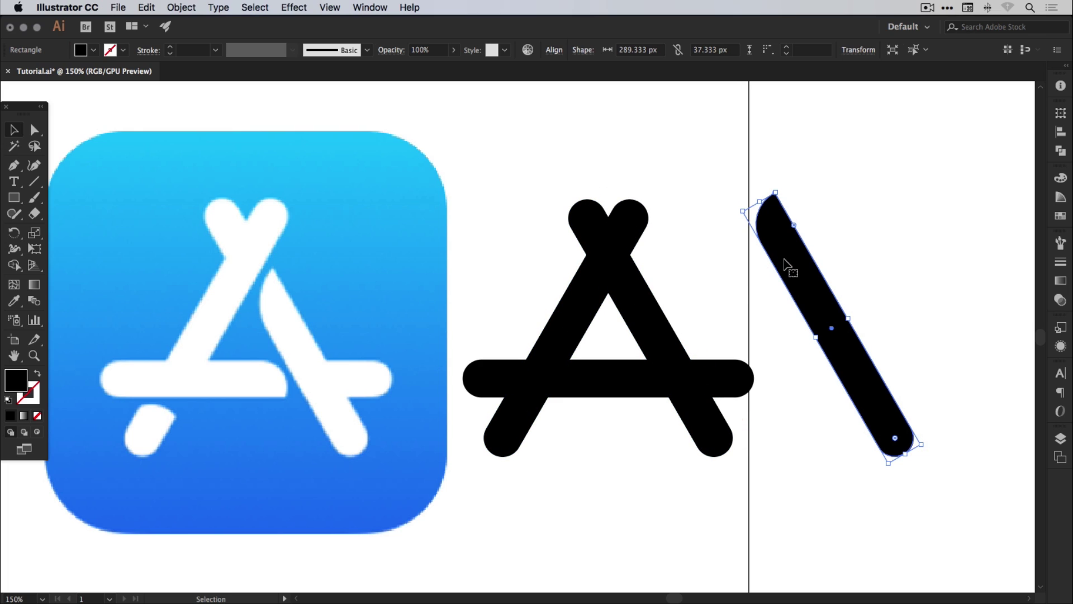
key("Delete")
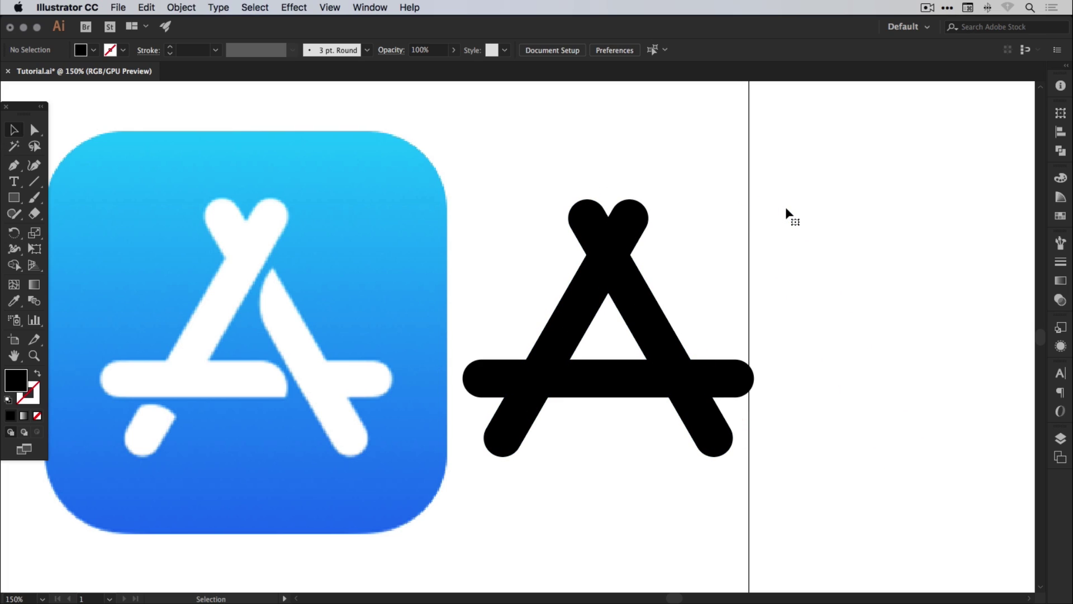
Shorten the original right-leg bar to a stub about 65 by 83 px by moving its lower-end anchor points up along its slope.
left_click(35, 133)
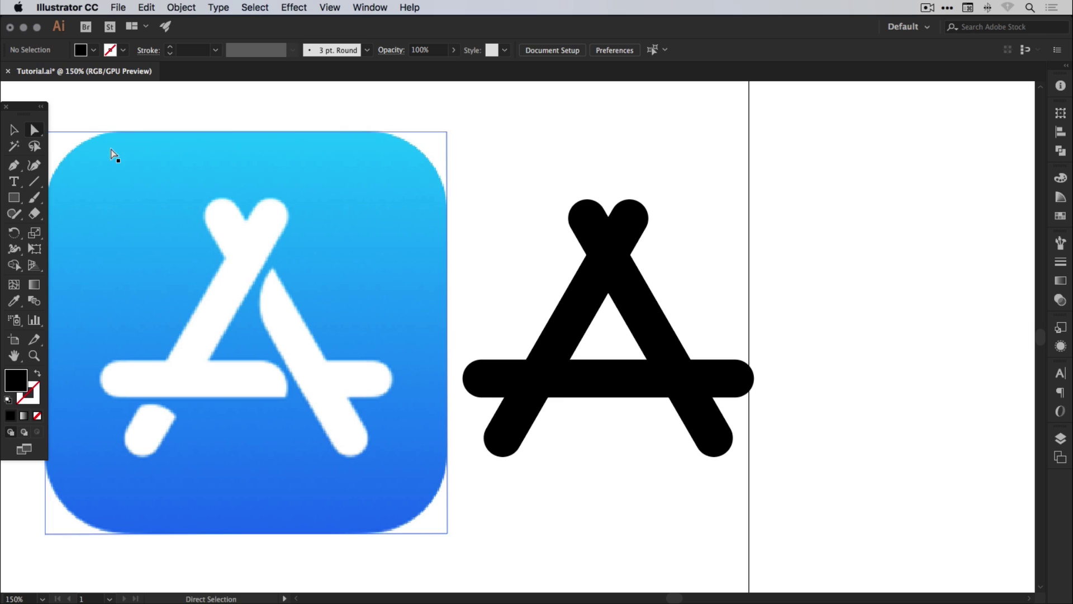
left_click_drag(682, 472, 767, 378)
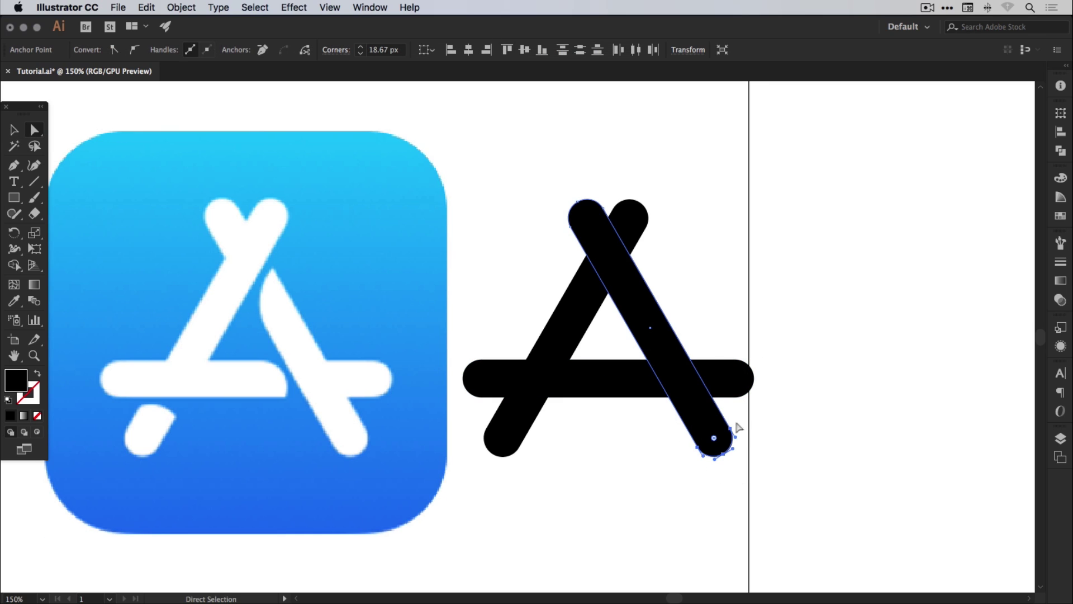
left_click_drag(731, 432, 632, 260)
Move the stub's lower-end anchor points inward so its rounded end lies entirely within the left leg, and clear the selection.
key("v")
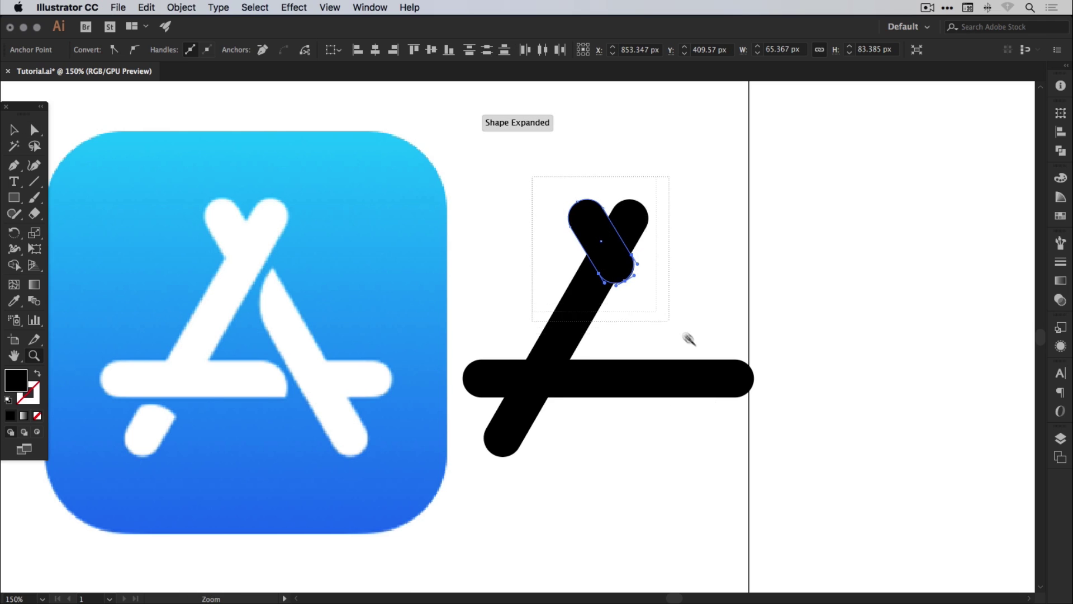
scroll(683, 335, "up", 5)
left_click(598, 324)
left_click(34, 130)
left_click(503, 366)
left_click_drag(556, 401, 512, 350)
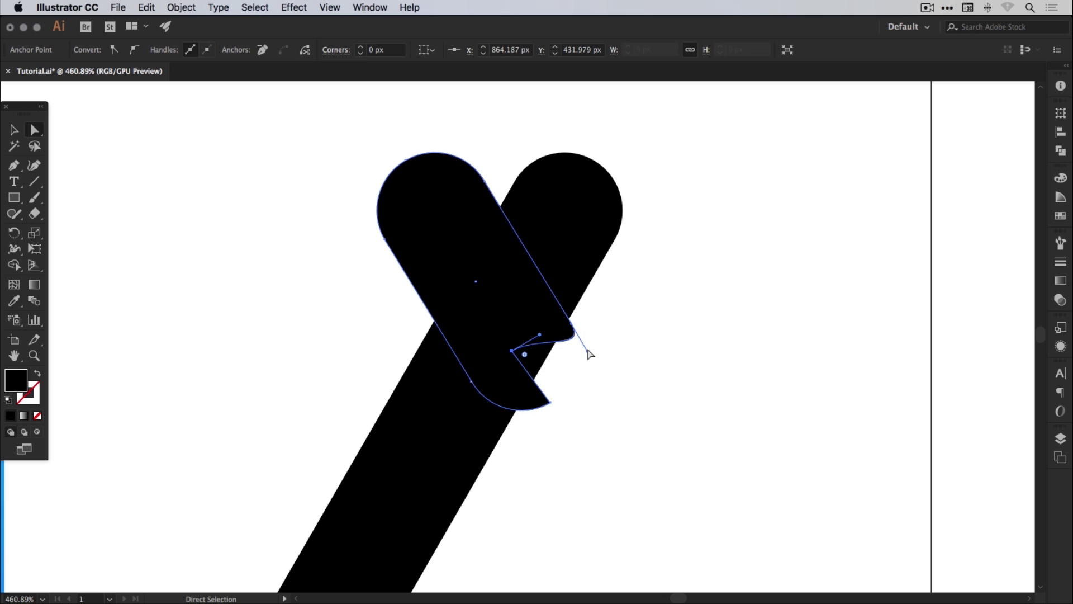
left_click_drag(570, 323, 568, 319)
left_click_drag(549, 403, 513, 391)
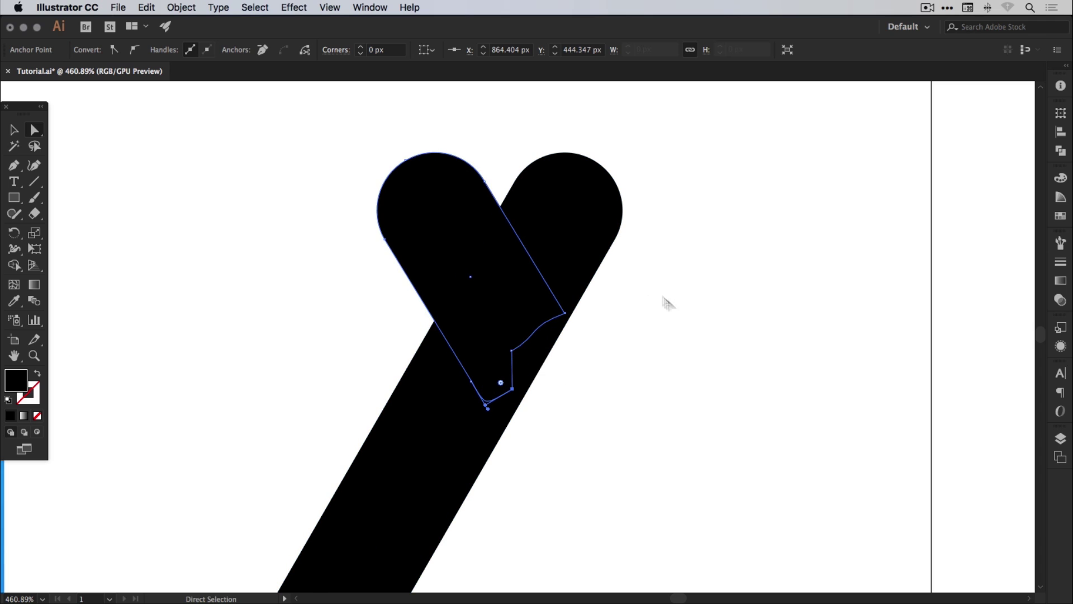
left_click(671, 341)
Paste the cut right-leg bar in place and clear the selection.
key("super+minus")
key("super+minus")
key("super+minus")
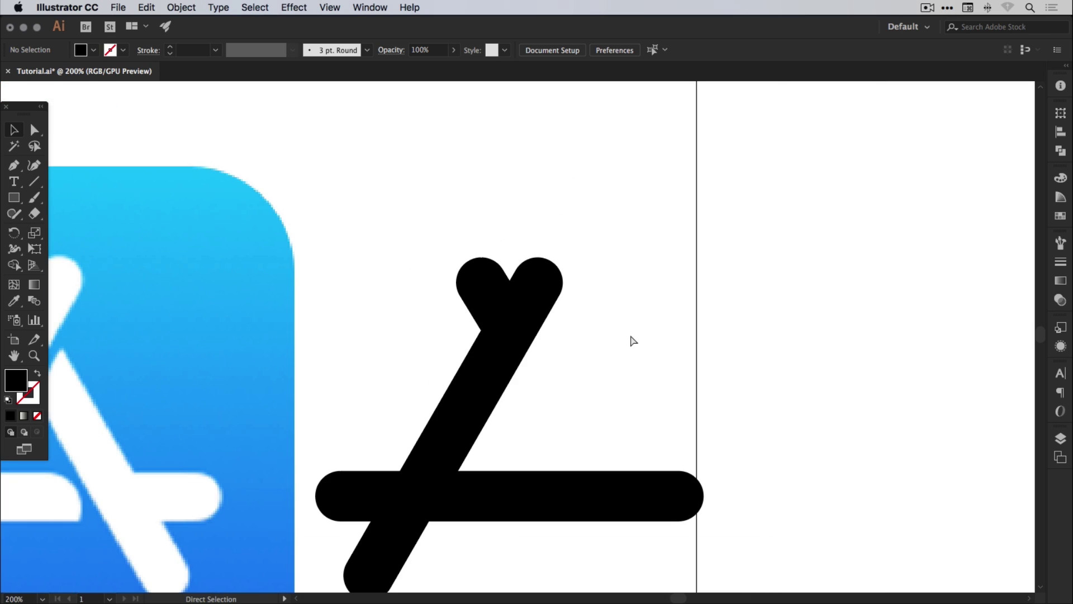
left_click_drag(600, 397, 581, 288)
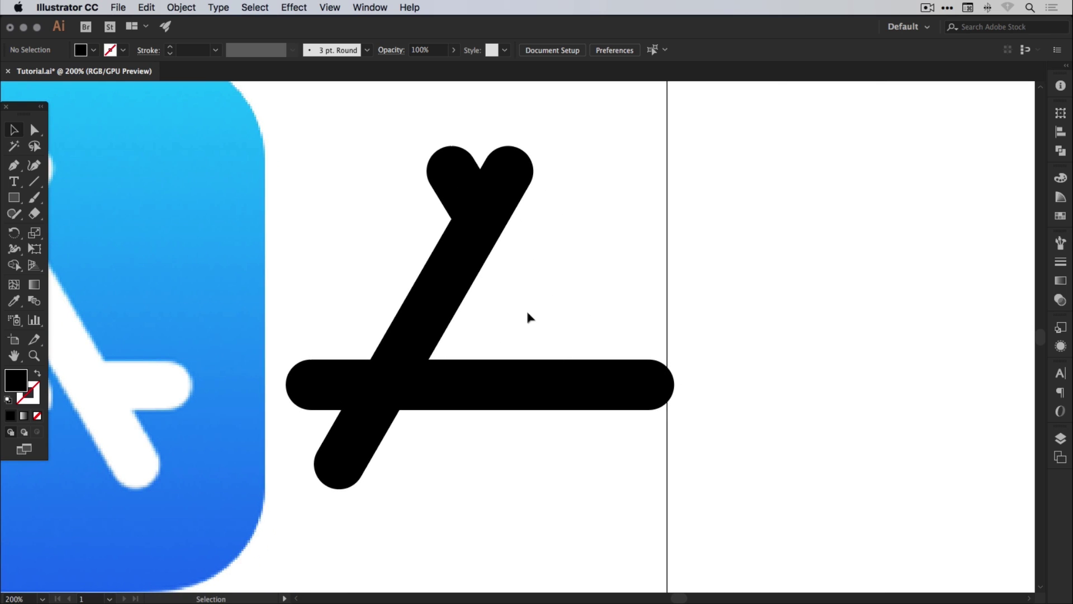
left_click(146, 8)
left_click(164, 120)
left_click(766, 239)
key("space")
left_click_drag(522, 257, 640, 261)
left_click(639, 260, "alt")
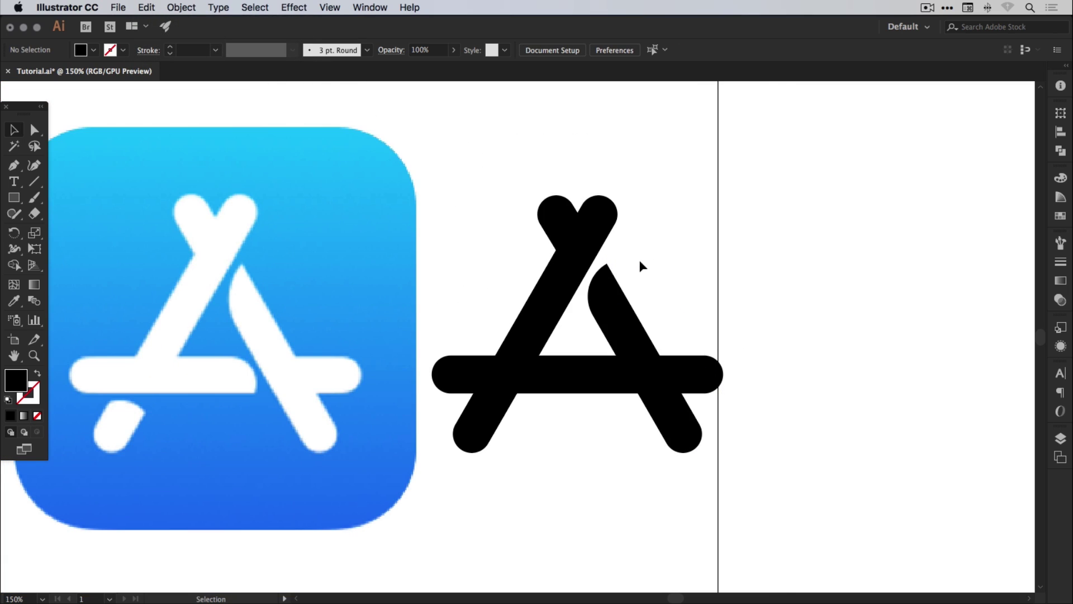
left_click_drag(630, 343, 672, 385)
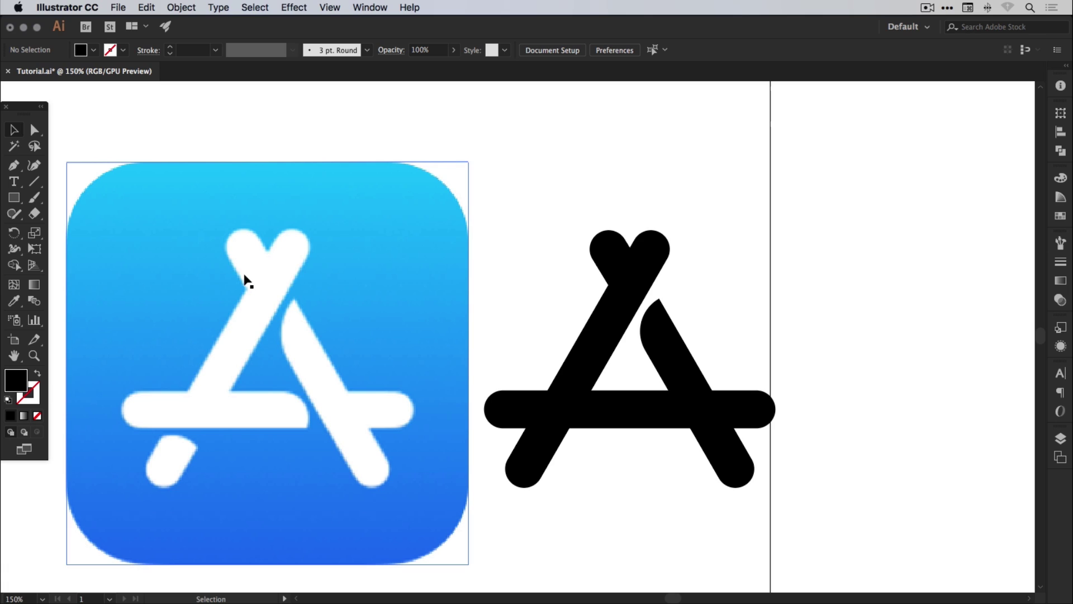
left_click(147, 6)
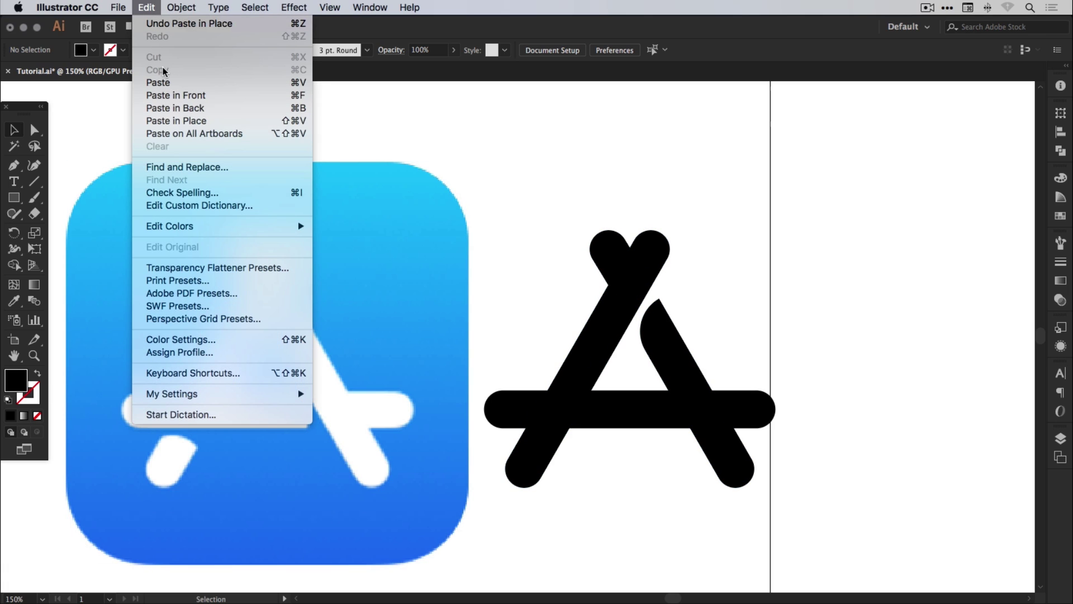
left_click(146, 7)
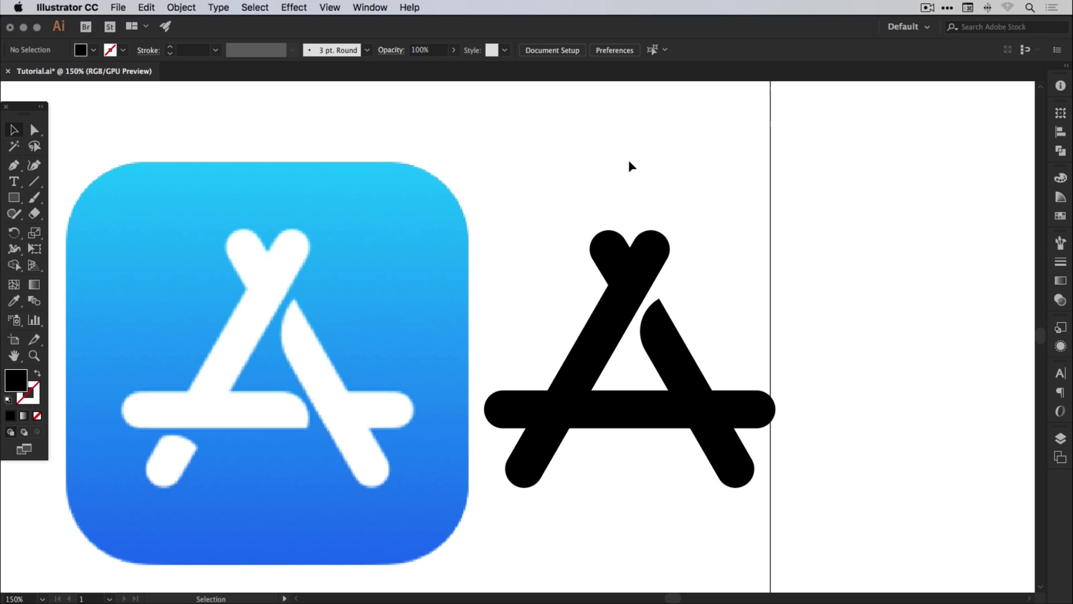
scroll(737, 230, "down", 3)
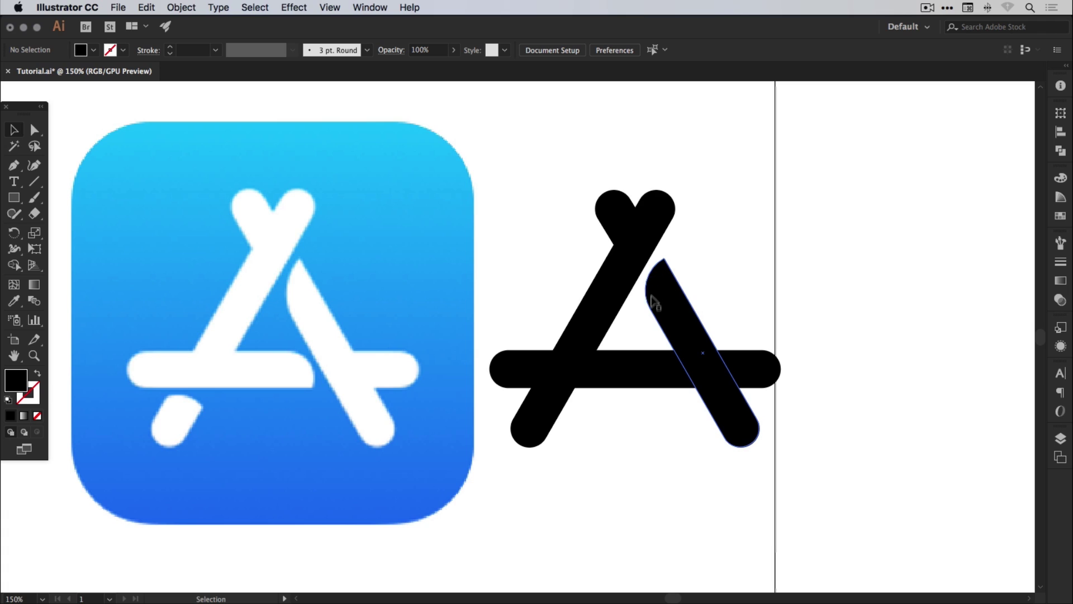
left_click(664, 369)
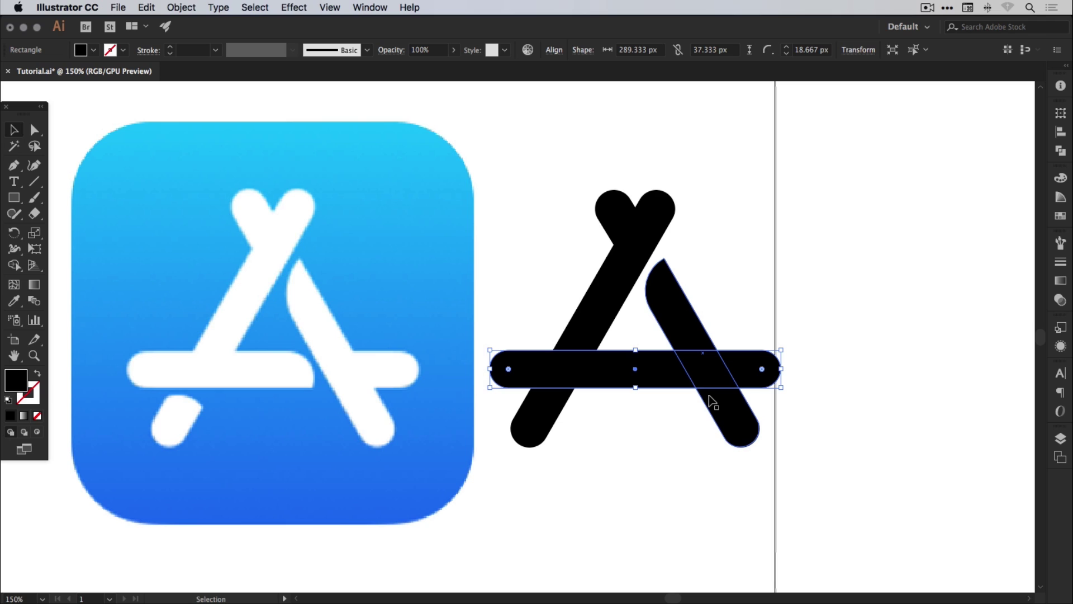
left_click(1060, 152)
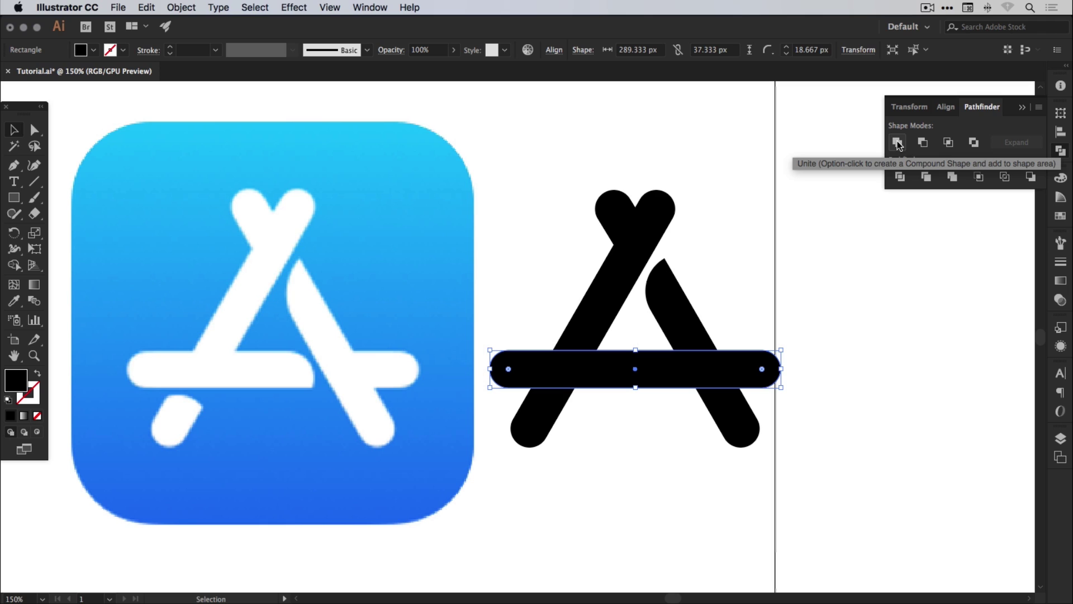
left_click(370, 8)
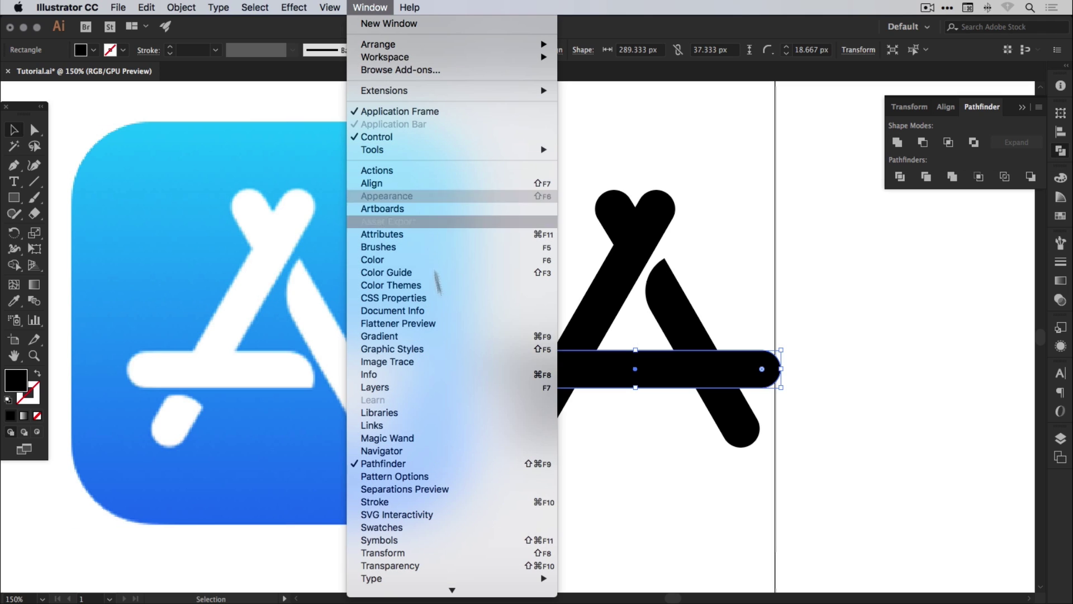
left_click(445, 468)
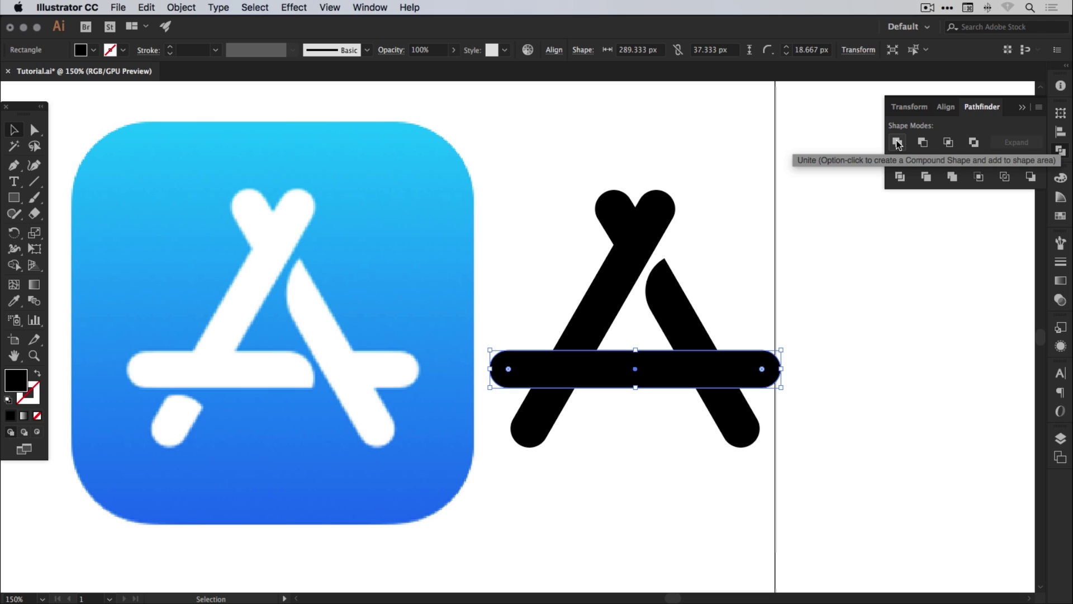
left_click(846, 374)
left_click(763, 376)
key("a")
left_click_drag(764, 373, 772, 362)
left_click(811, 344)
key("v")
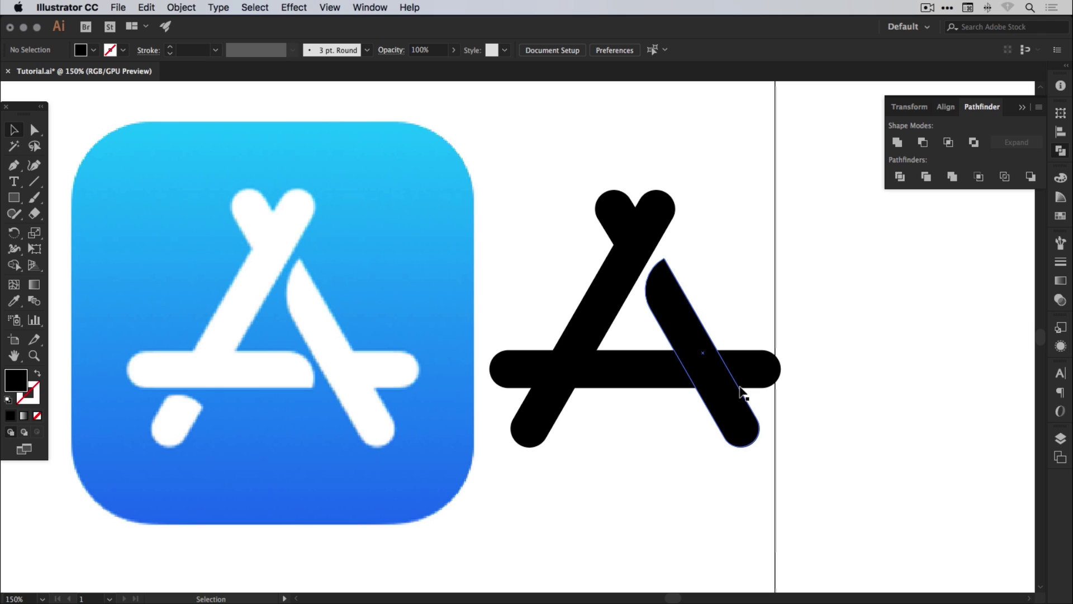
left_click(617, 294)
left_click(897, 143)
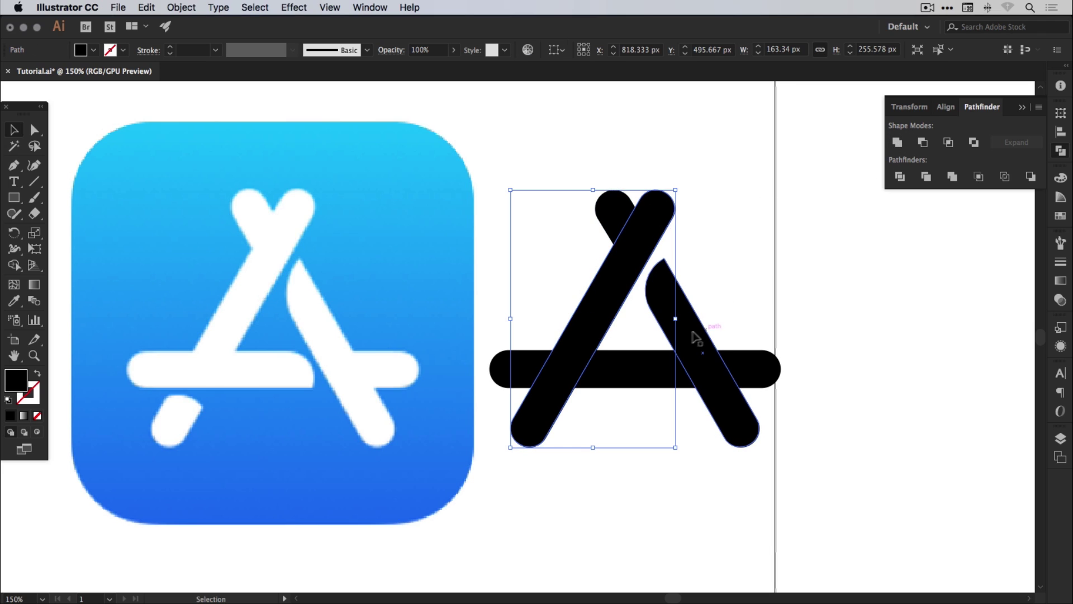
left_click(688, 332)
left_click(897, 143)
left_click(660, 458)
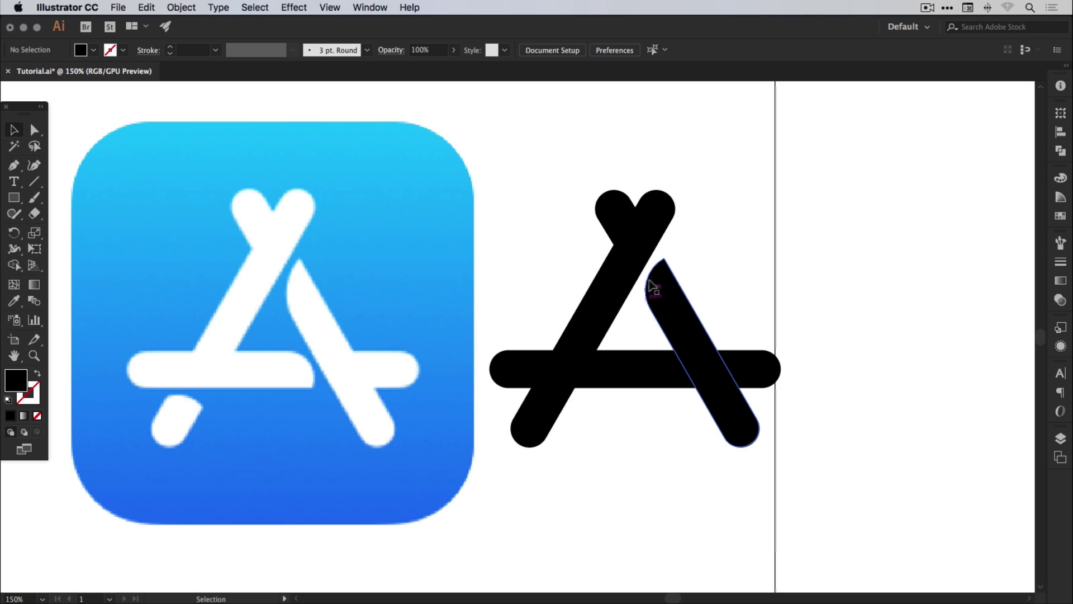
Draw a closed Pen tool shape about 66 by 74 px over the crossbar's junction with the right leg, with a curved edge crossing the bar.
scroll(391, 364, "left", 2)
key("z")
left_click_drag(156, 233, 941, 510)
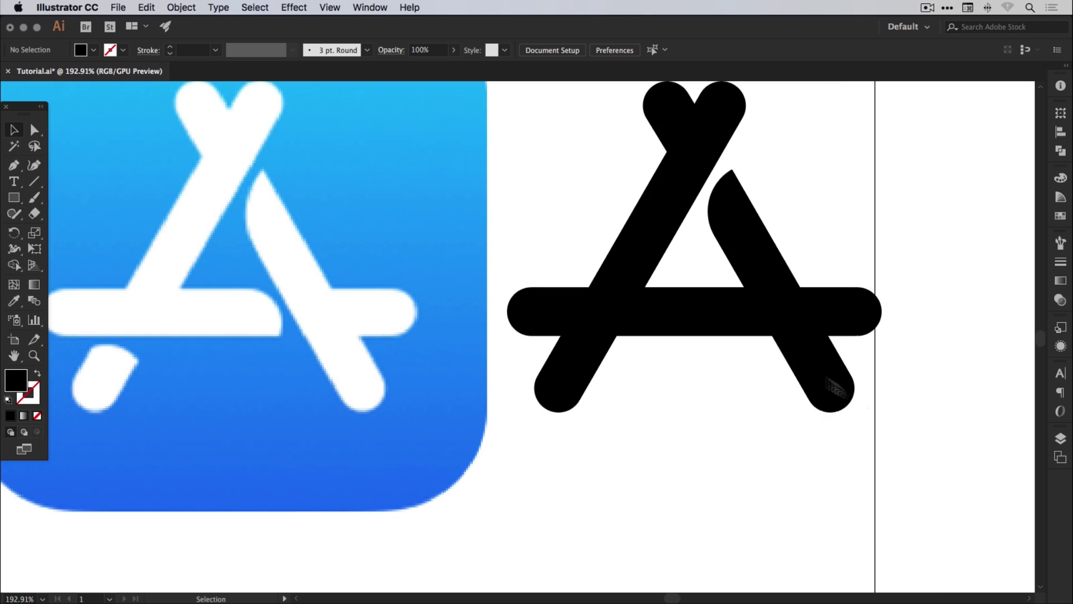
key("v")
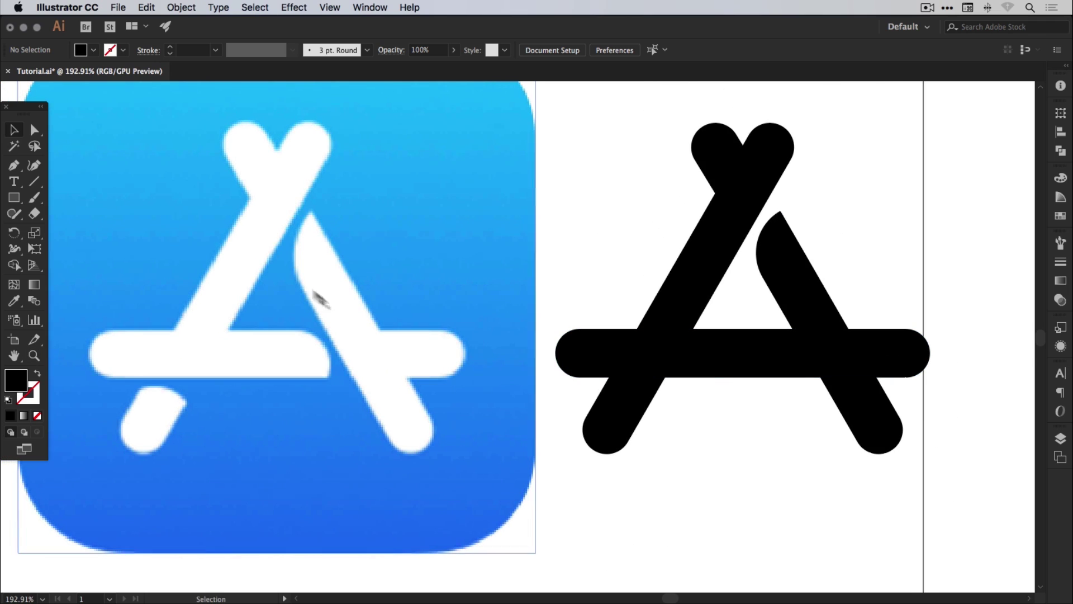
left_click(14, 165)
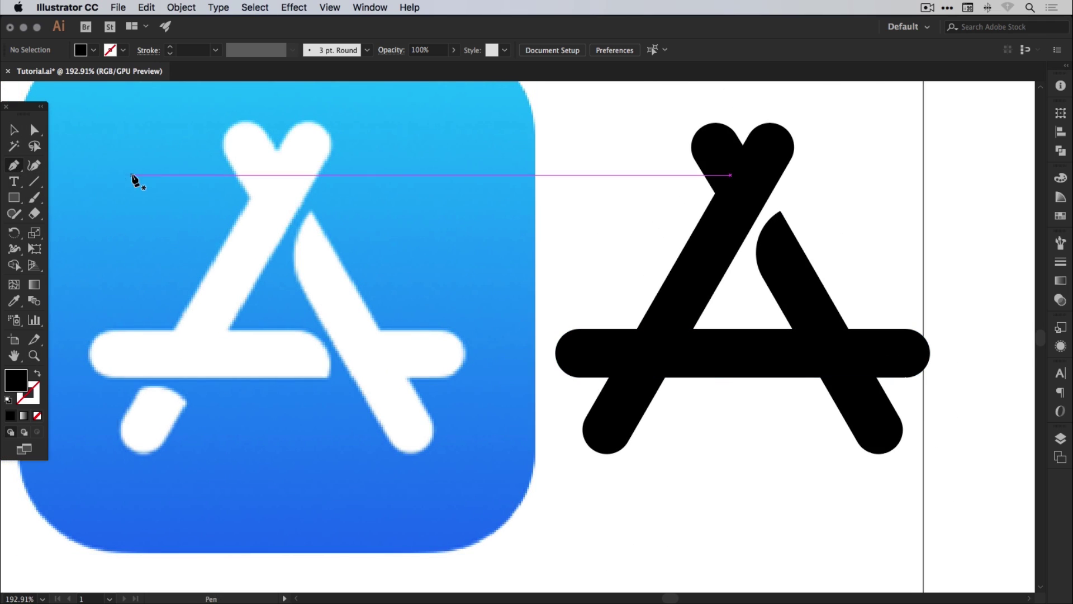
left_click(769, 328)
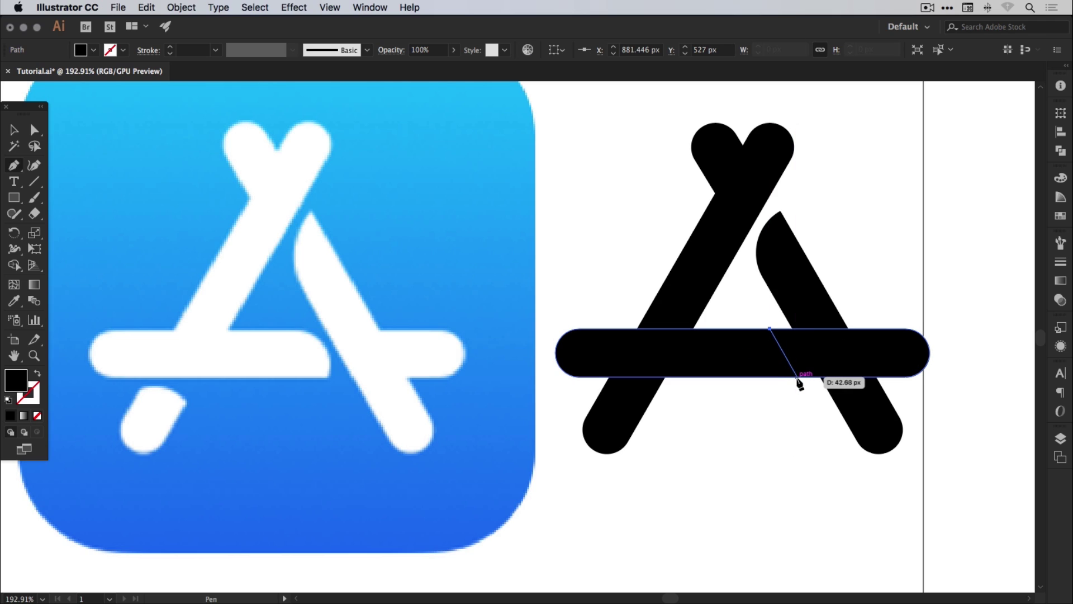
left_click_drag(794, 376, 782, 415)
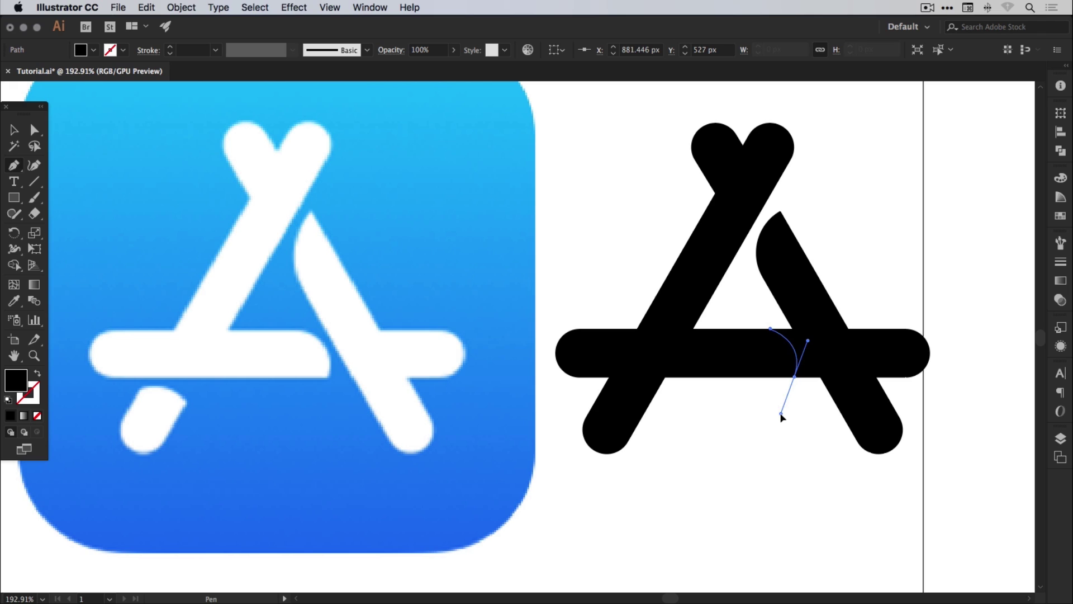
left_click_drag(782, 416, 782, 416)
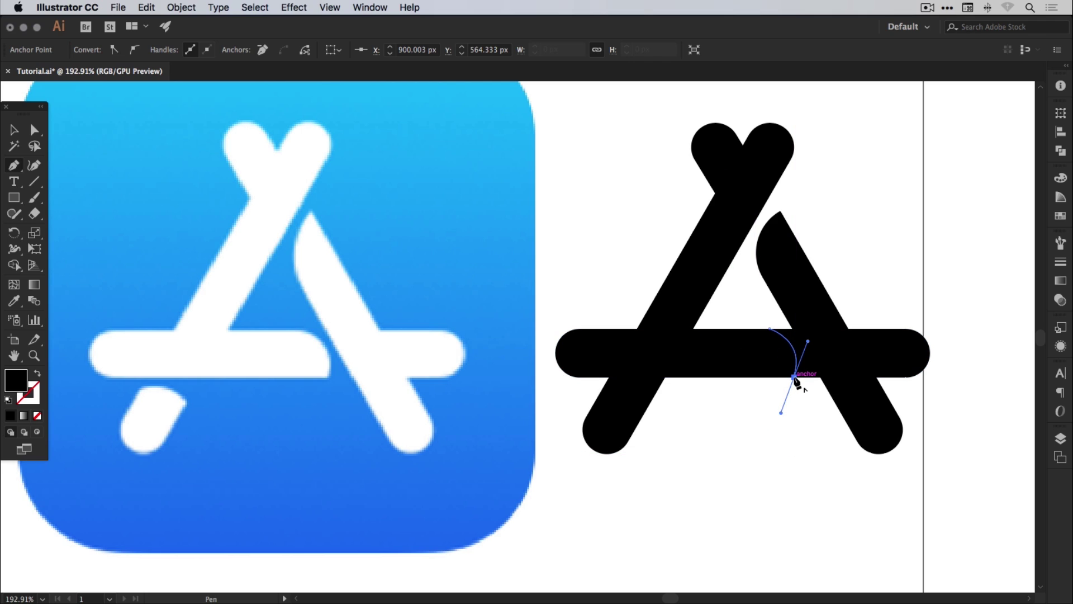
left_click(855, 392)
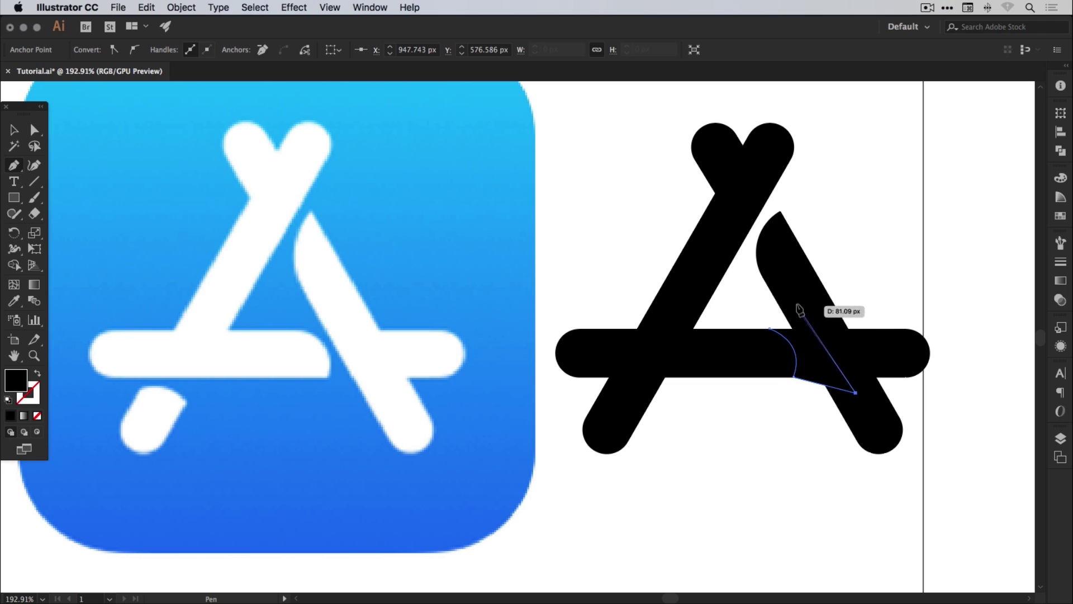
left_click(805, 298)
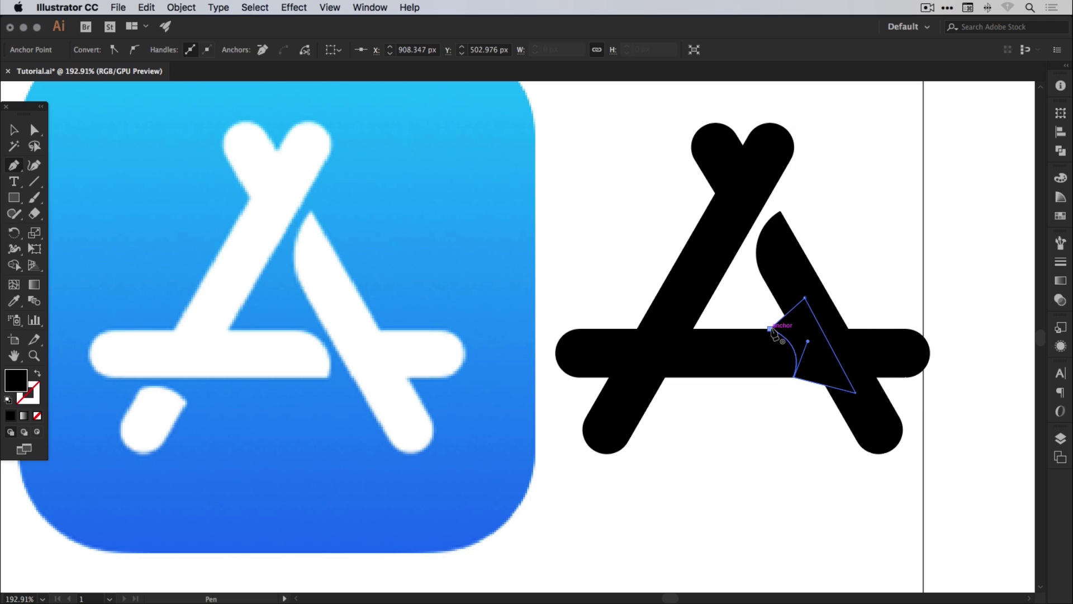
left_click(770, 328)
Fill the pen-drawn cutter shape with red and clear the selection.
scroll(810, 346, "up", 5)
key("v")
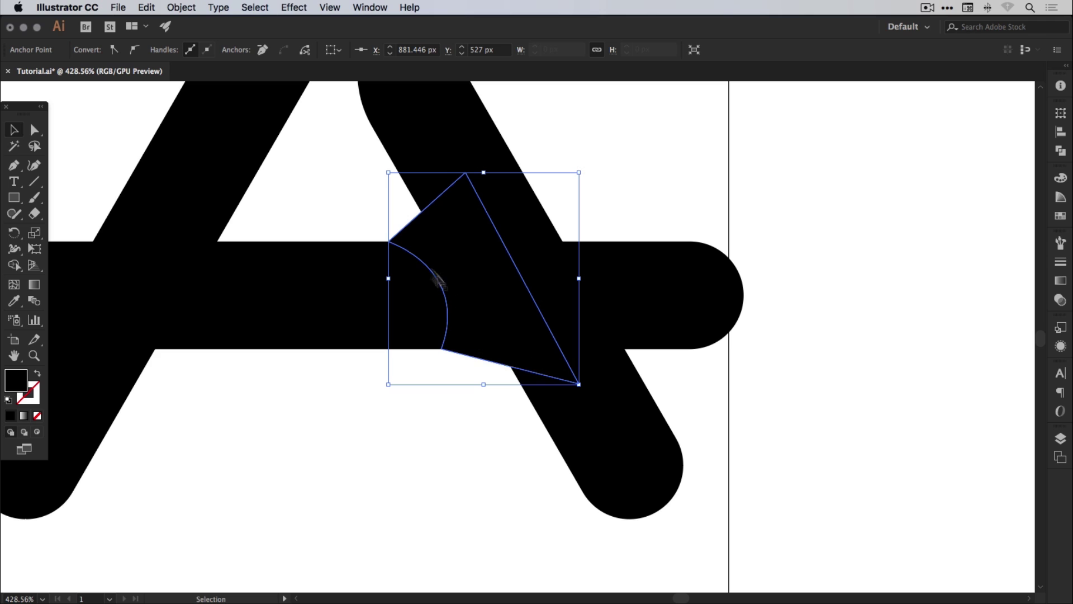
left_click(1061, 217)
left_click(931, 214)
left_click(824, 282)
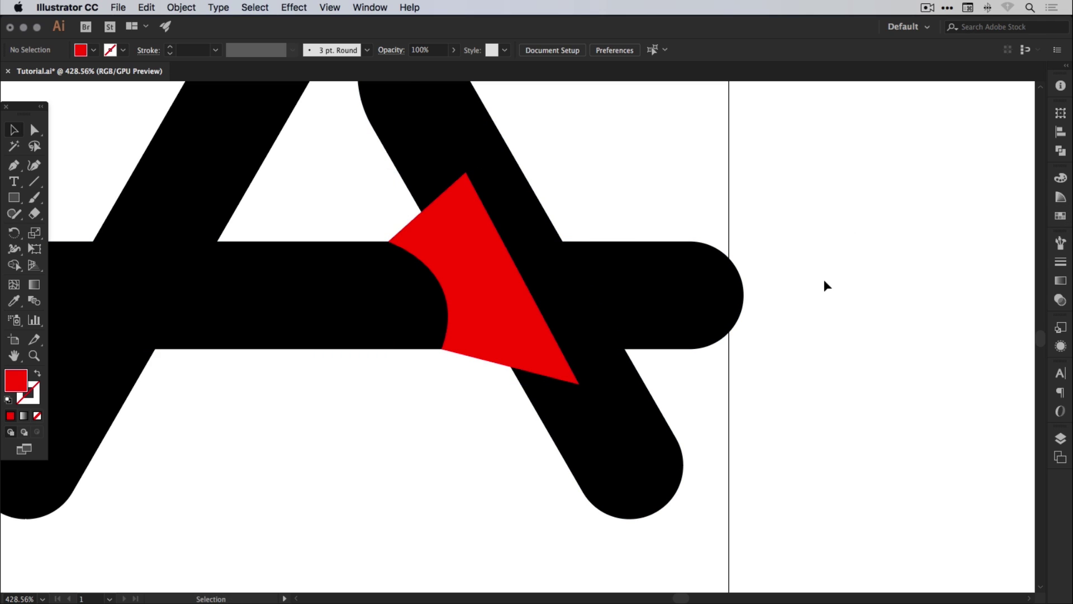
Subtract the red cutter shape from the crossbar with Pathfinder's Minus Front and clear the selection.
key("super+minus")
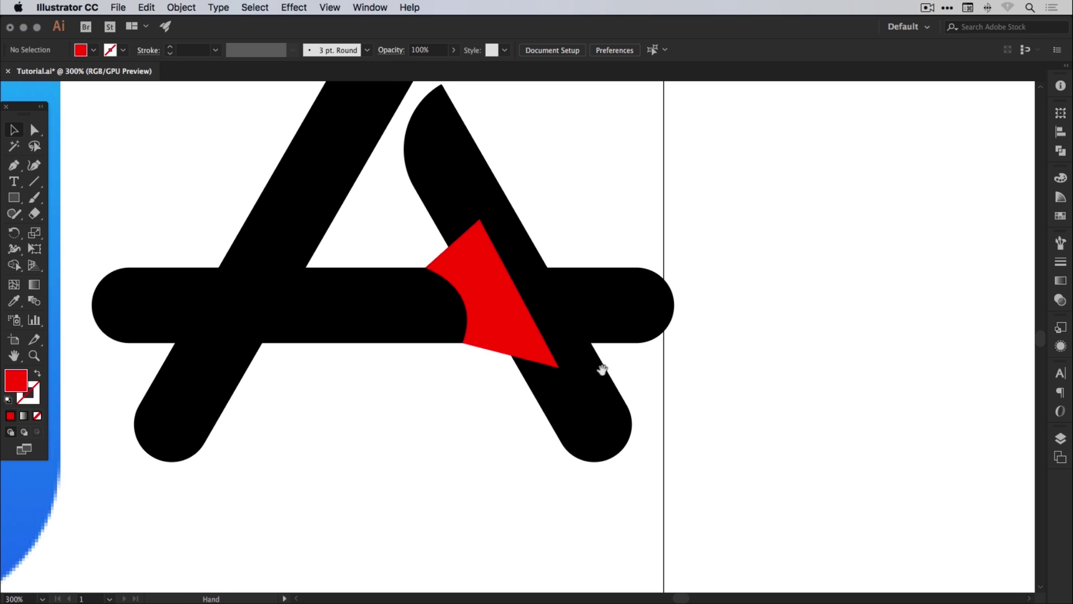
scroll(598, 371, "left", 6)
scroll(599, 371, "up", 2)
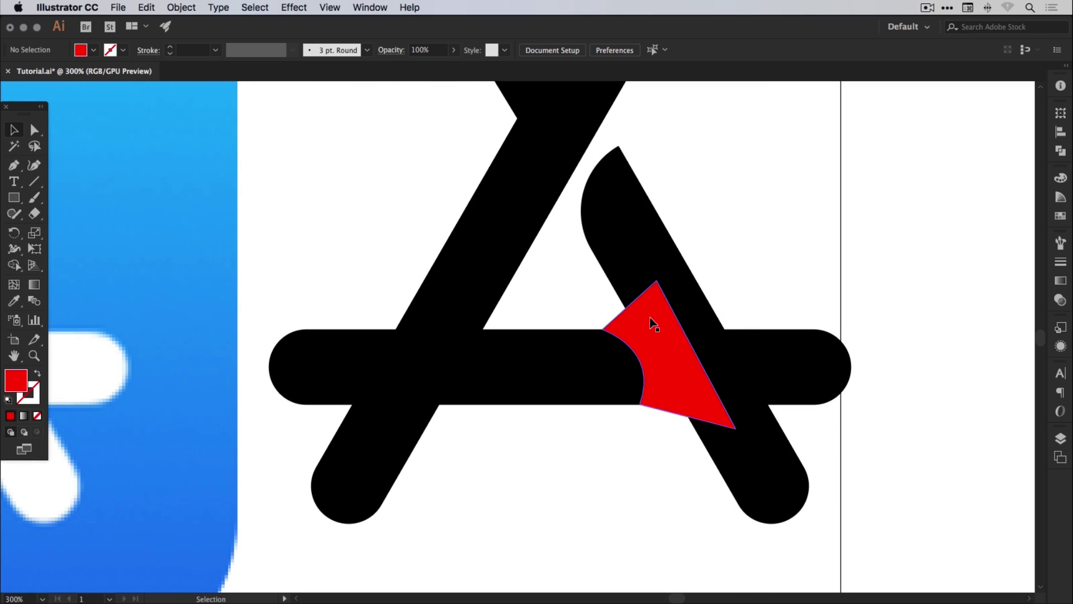
left_click(646, 322)
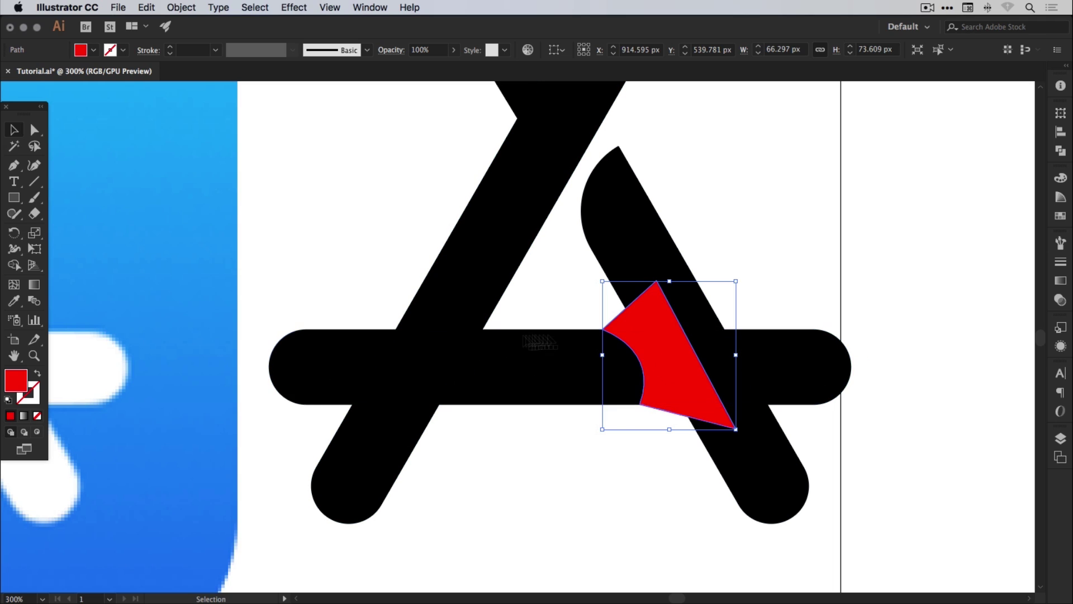
left_click(555, 370, "shift")
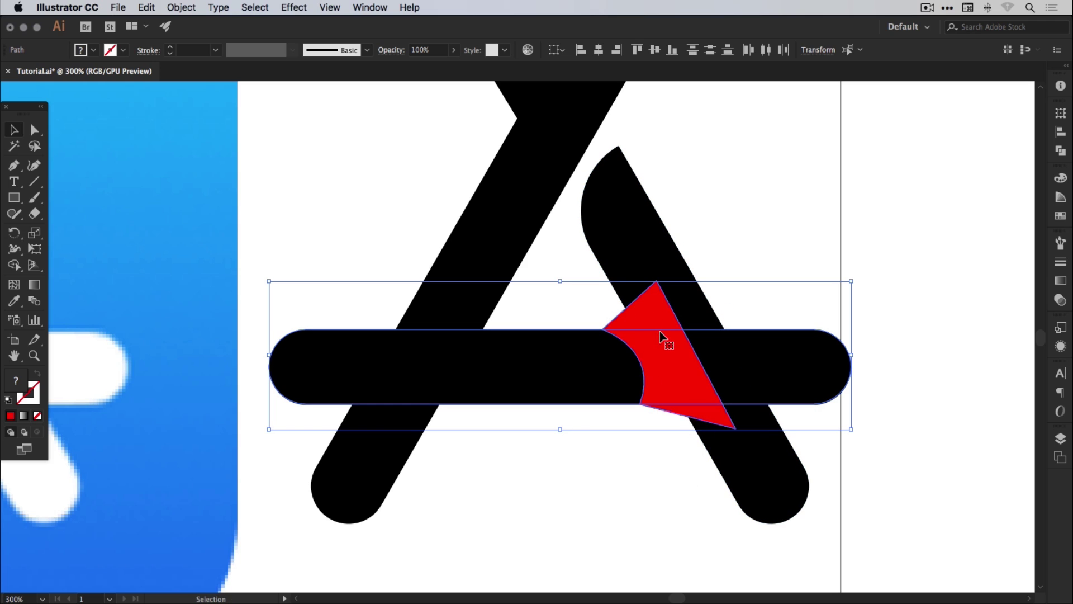
left_click(1060, 152)
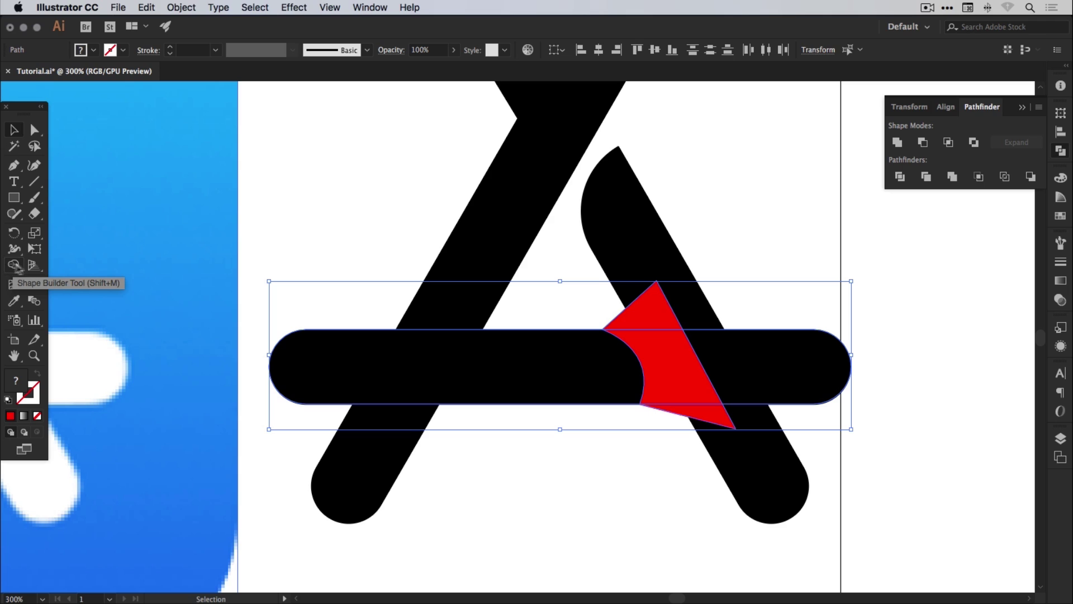
left_click(923, 143)
left_click(942, 307)
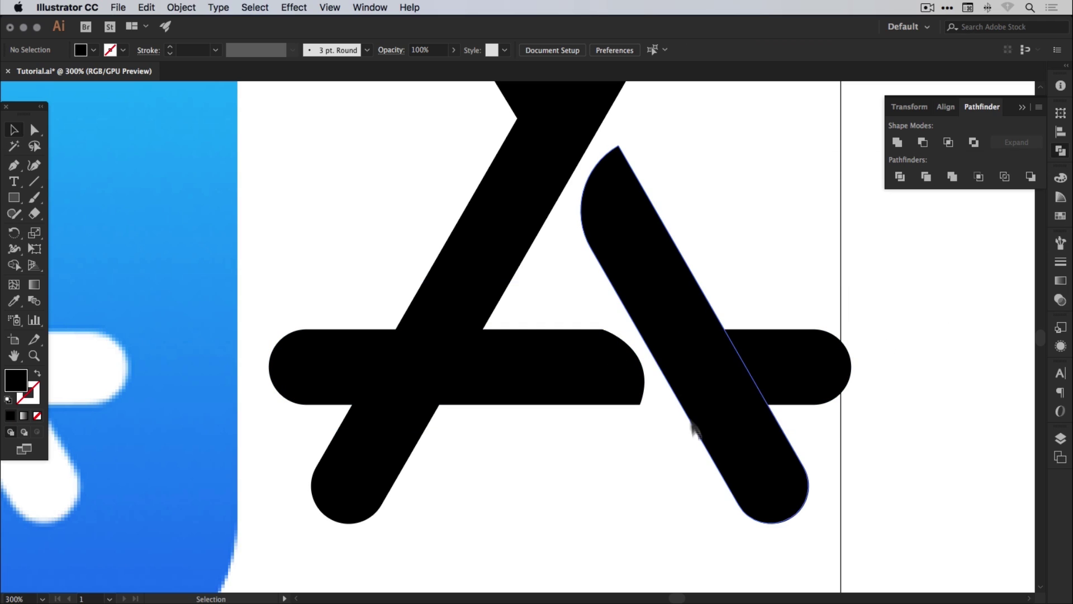
Move the inner-end anchor points of the crossbar's right piece in outline view so the end lies inside the right leg, and return to preview.
key("a")
key("v")
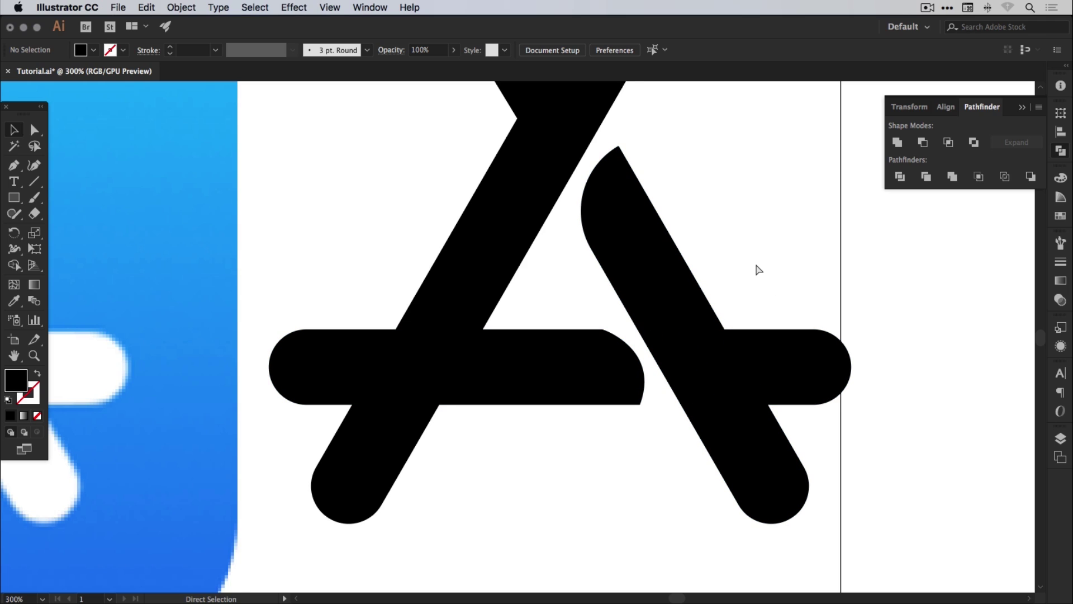
key("super+y")
key("a")
left_click_drag(728, 404, 699, 404)
left_click_drag(683, 329, 692, 329)
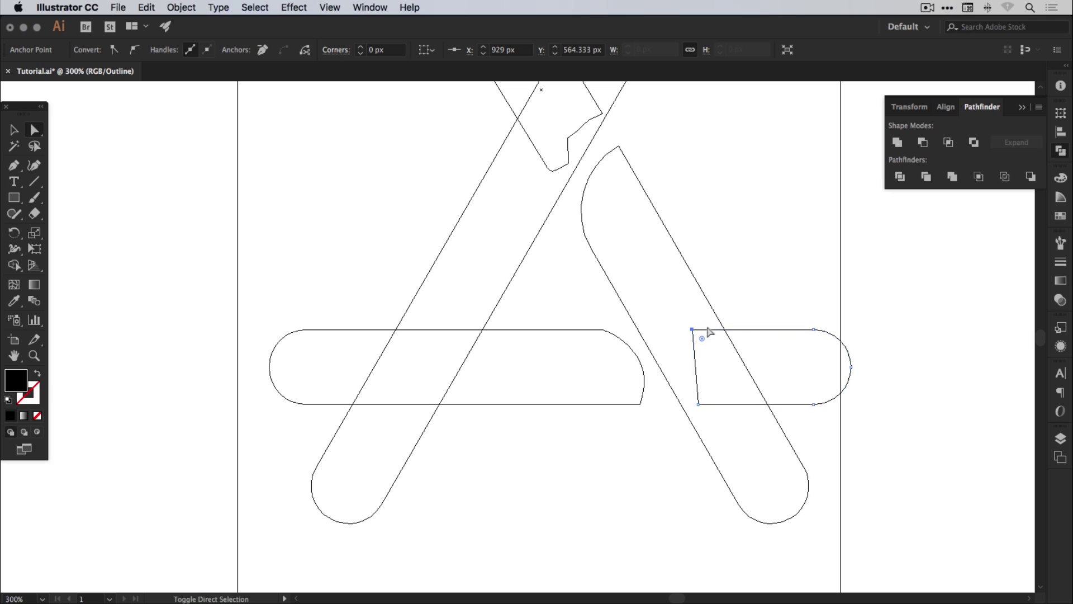
key("ctrl+y")
left_click(751, 269)
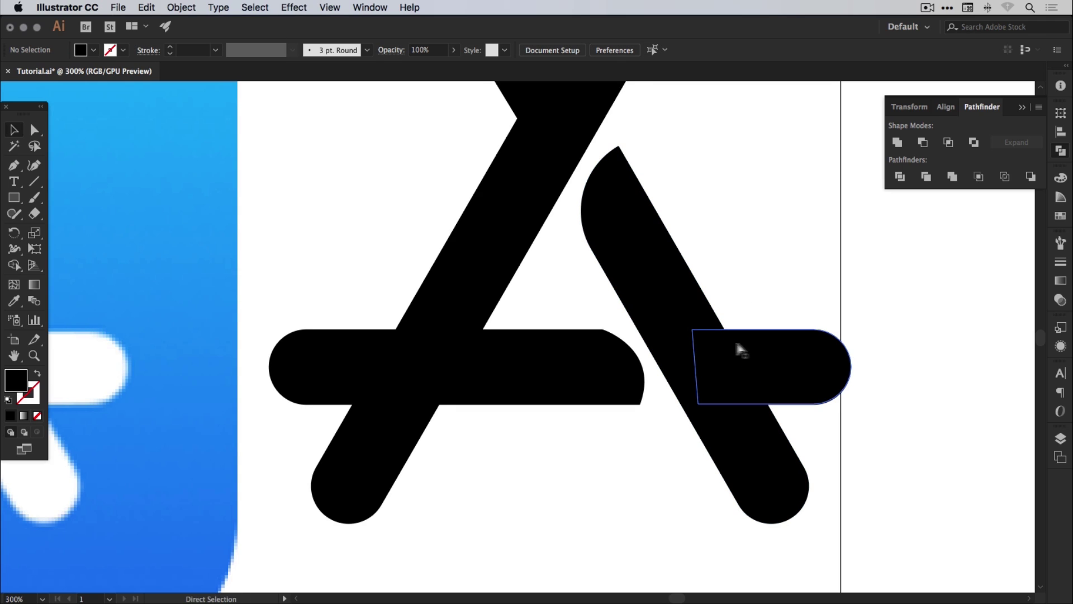
key("ctrl+y")
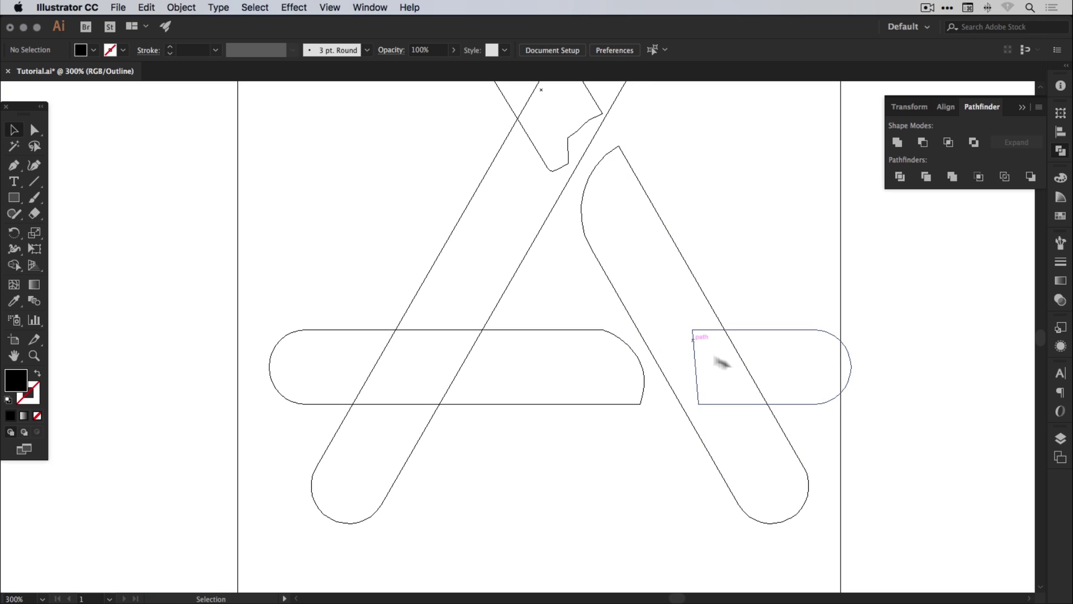
left_click(1061, 149)
key("ctrl+y")
Try to smooth the curved cut end of the crossbar's left piece by reshaping its curve, and undo the change.
scroll(726, 257, "left", 3)
scroll(726, 257, "down", 2)
left_click_drag(597, 242, 777, 408)
left_click(472, 254)
scroll(531, 249, "up", 2)
scroll(531, 250, "left", 3)
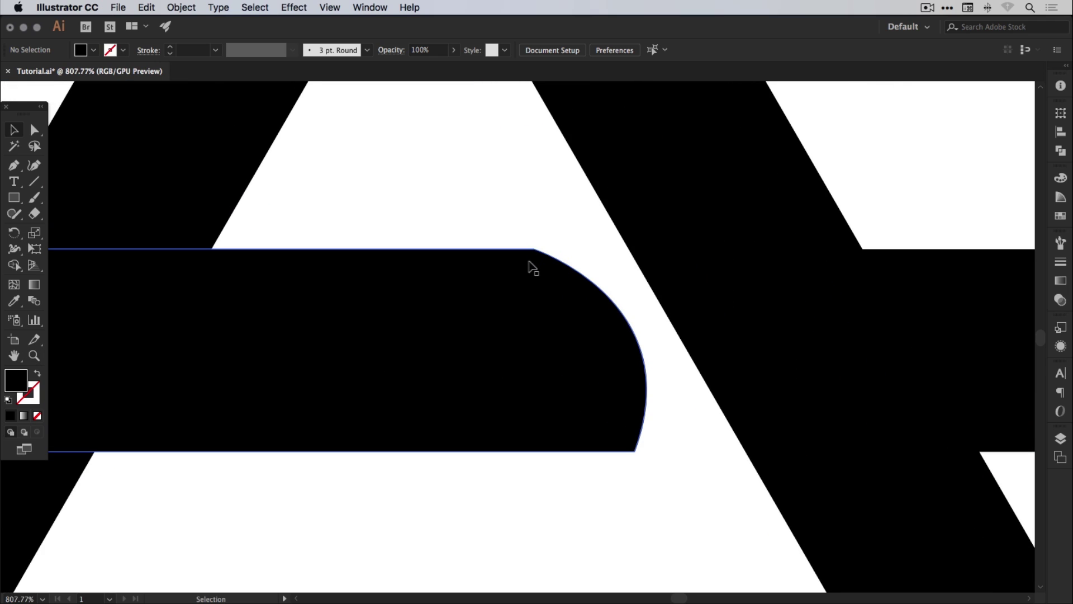
left_click(35, 131)
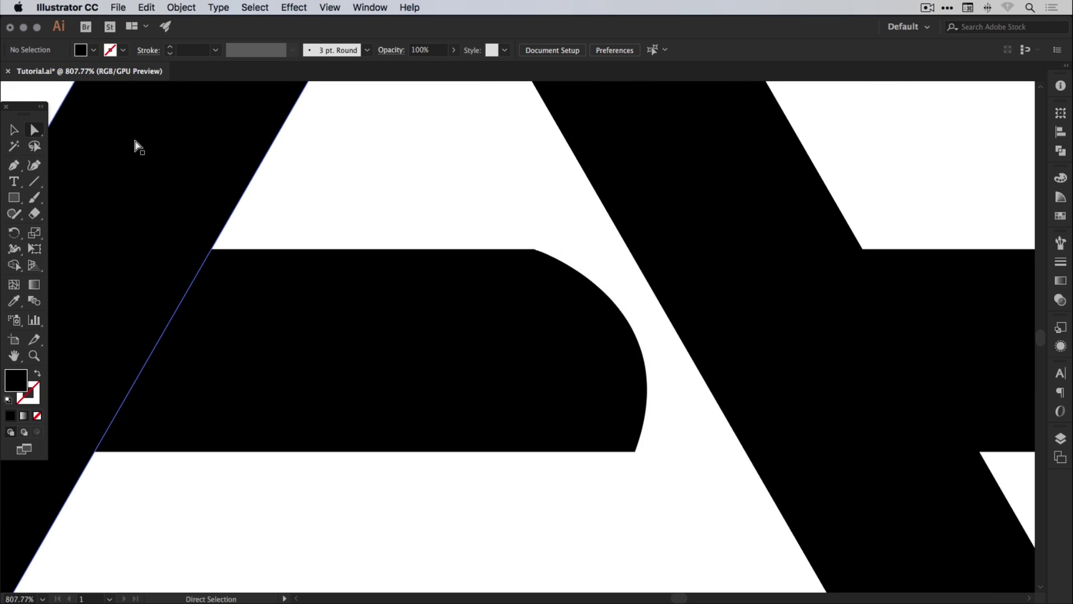
left_click(535, 249)
left_click_drag(649, 385, 691, 301)
left_click(960, 144)
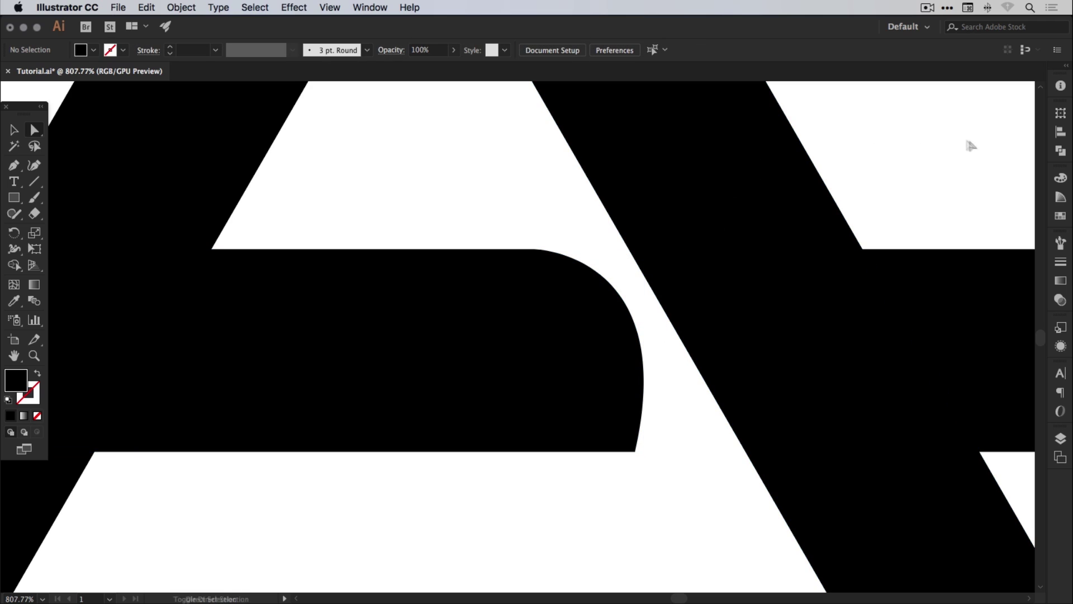
key("super+z")
left_click(932, 188)
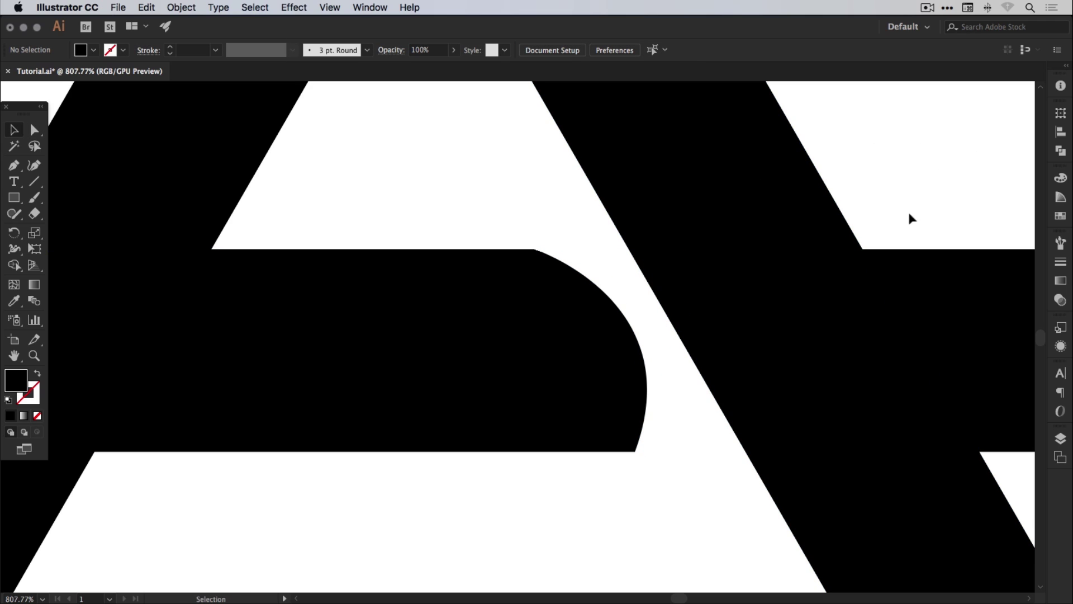
Raise the curve handle on the cut end of the crossbar's left piece to round it more fully, and clear the selection.
left_click(626, 301)
left_click_drag(693, 303, 689, 280)
key("super+shift+a")
key("v")
key("super+minus")
key("super+minus")
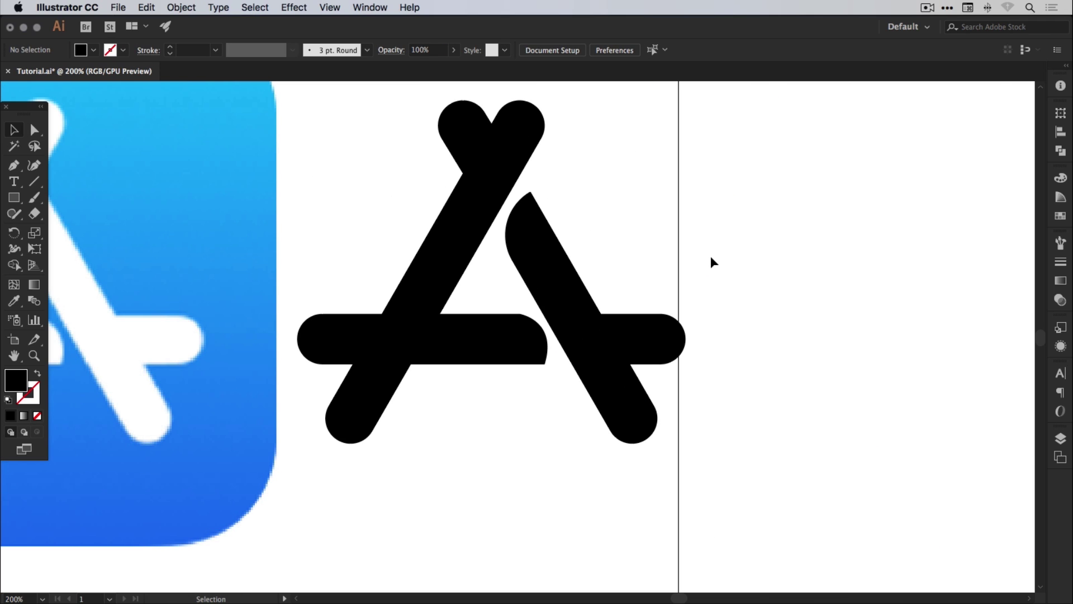
scroll(579, 304, "left", 3)
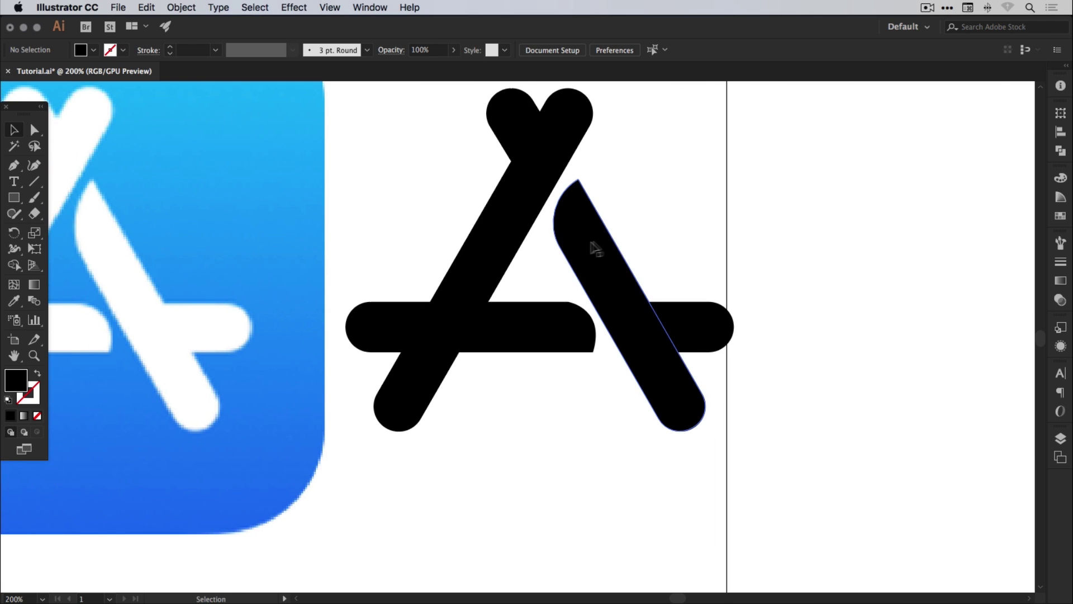
Smooth the corner where the crossbar's top edge meets its curved cut end using the Smooth tool, and clear the selection.
scroll(574, 305, "up", 5)
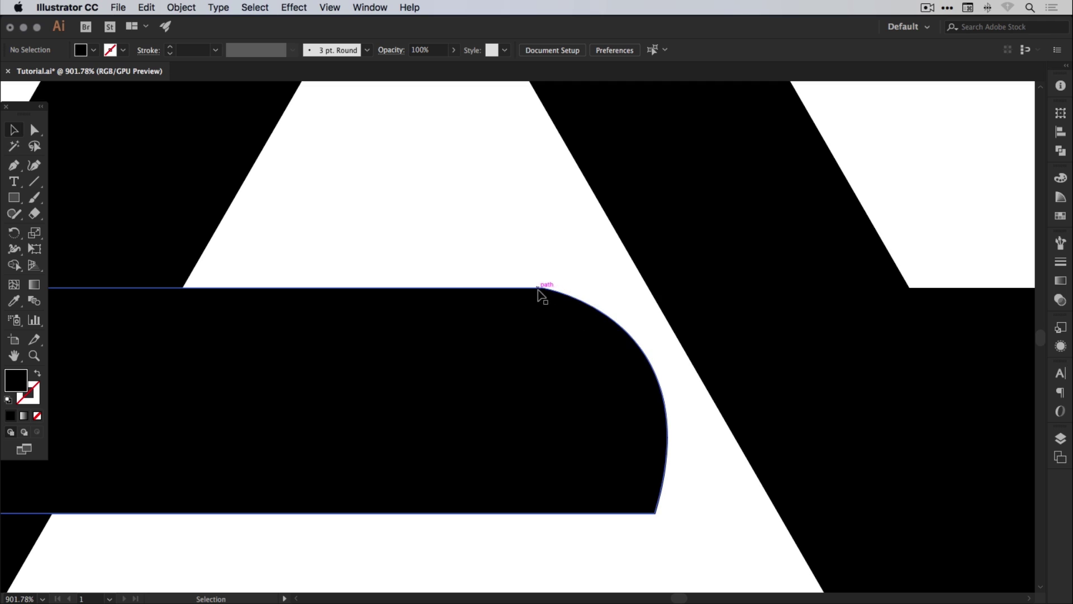
left_click(549, 319)
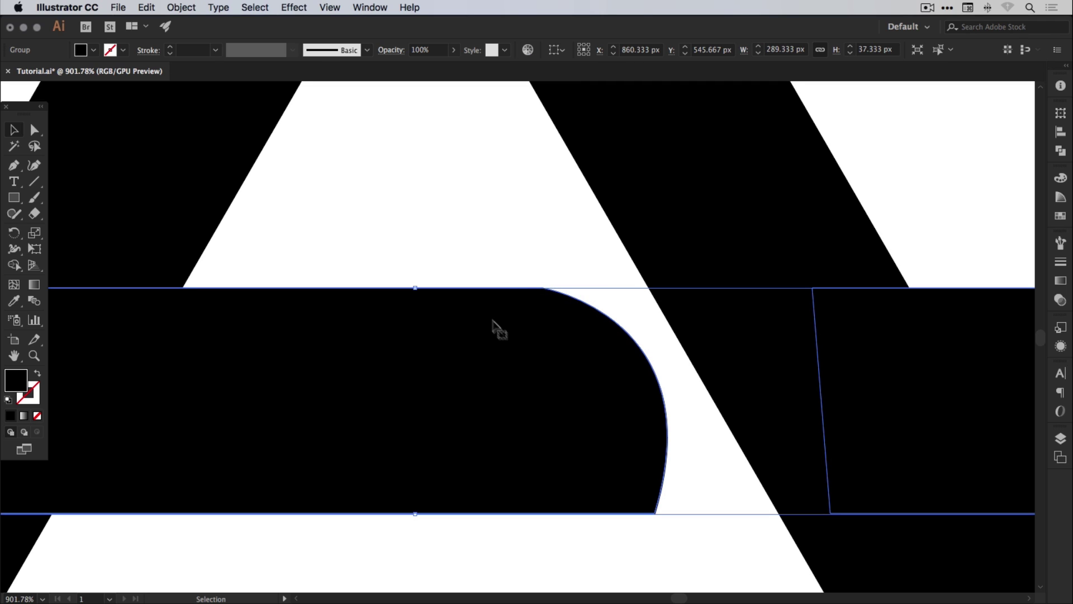
left_click_drag(14, 212, 61, 227)
left_click(571, 321)
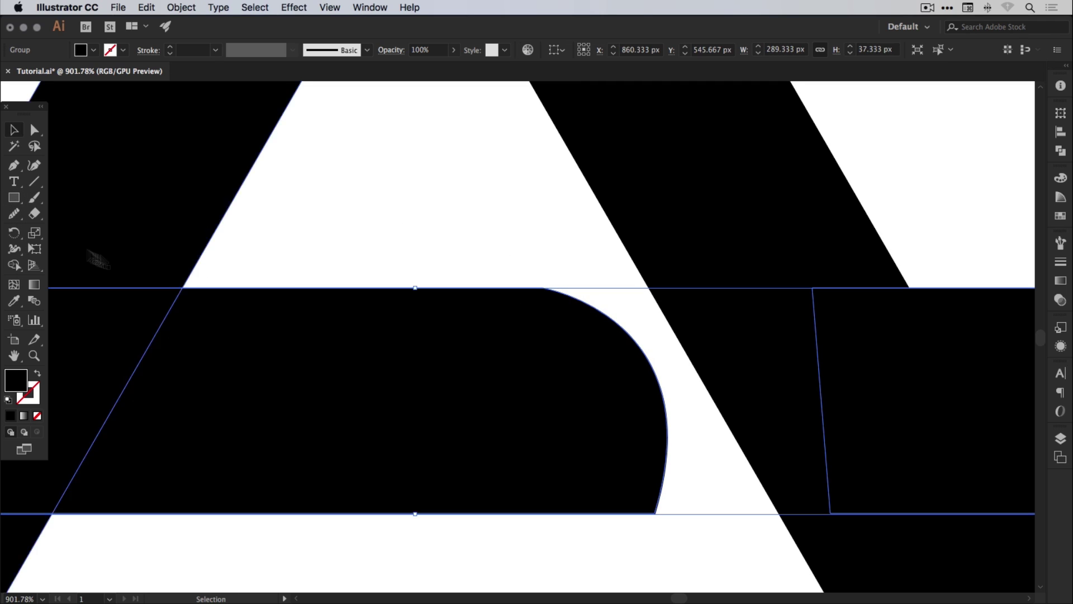
left_click(14, 216)
mouse_move(14, 216)
left_mouse_down()
mouse_move(79, 216)
mouse_move(79, 246)
left_mouse_up()
left_click_drag(524, 287, 576, 308)
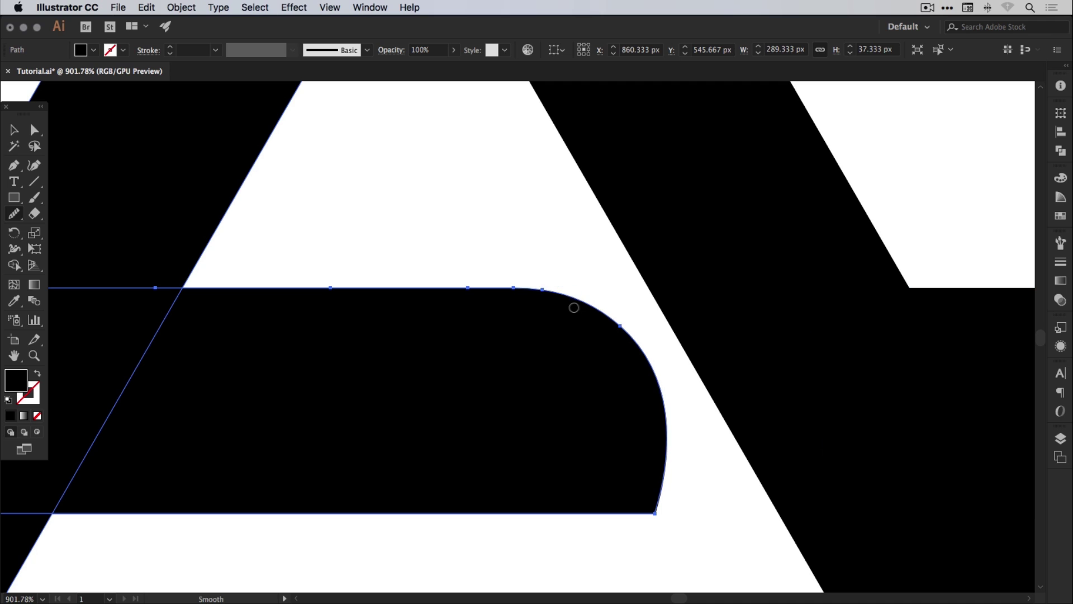
mouse_move(516, 282)
left_mouse_down()
mouse_move(617, 332)
mouse_move(585, 350)
mouse_move(561, 317)
mouse_move(489, 290)
mouse_move(610, 311)
left_mouse_up()
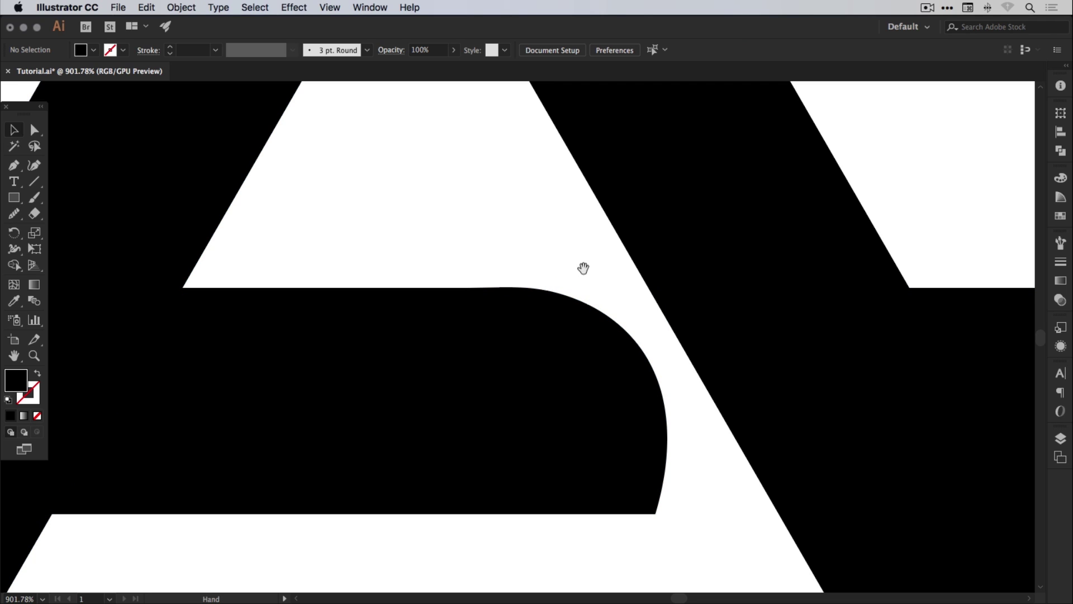
Adjust the anchor point and curve handle where the crossbar's top edge meets its curved end to flatten the bump, and clear the selection.
scroll(583, 267, "left", 3)
scroll(593, 235, "down", 5)
key("v")
key("z")
left_click_drag(478, 304, 573, 320)
key("a")
left_click(496, 336)
left_click_drag(535, 331, 917, 332)
left_click(559, 293)
key("v")
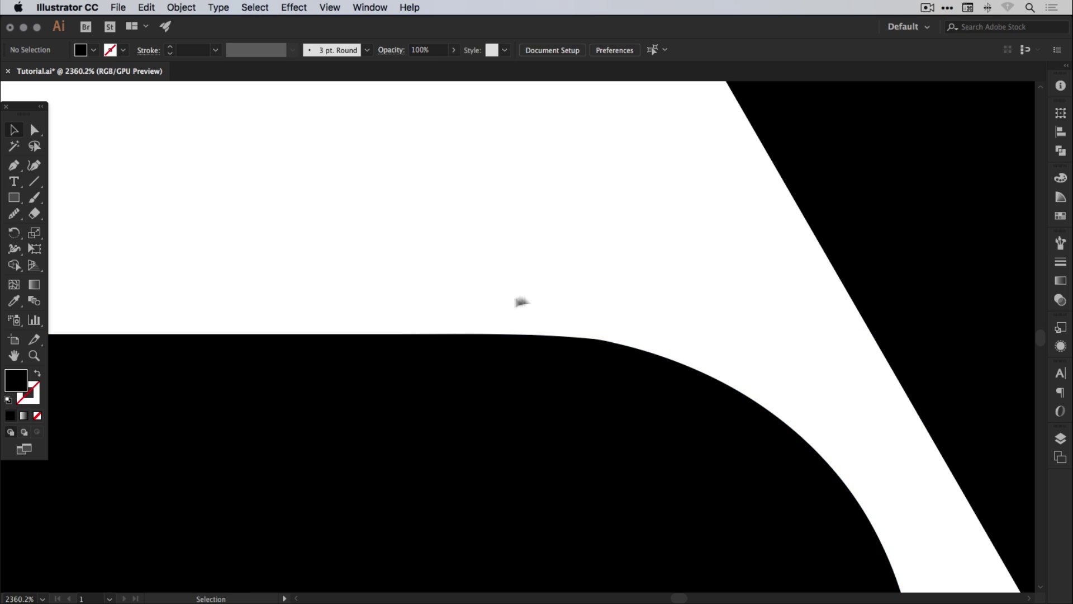
Examine the detached left foot of the reference icon side by side with the black artwork.
key("a")
key("super+minus")
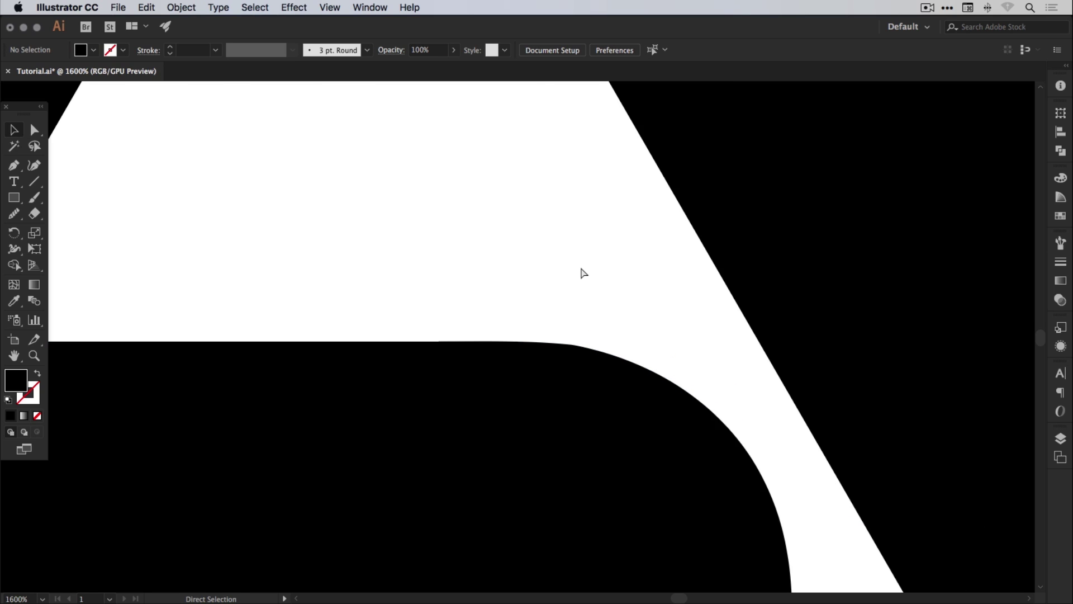
key("super+minus")
key("super+minus")
key("super+minus")
key("super+minus")
key("space")
scroll(510, 314, "left", 5)
scroll(510, 314, "down", 4)
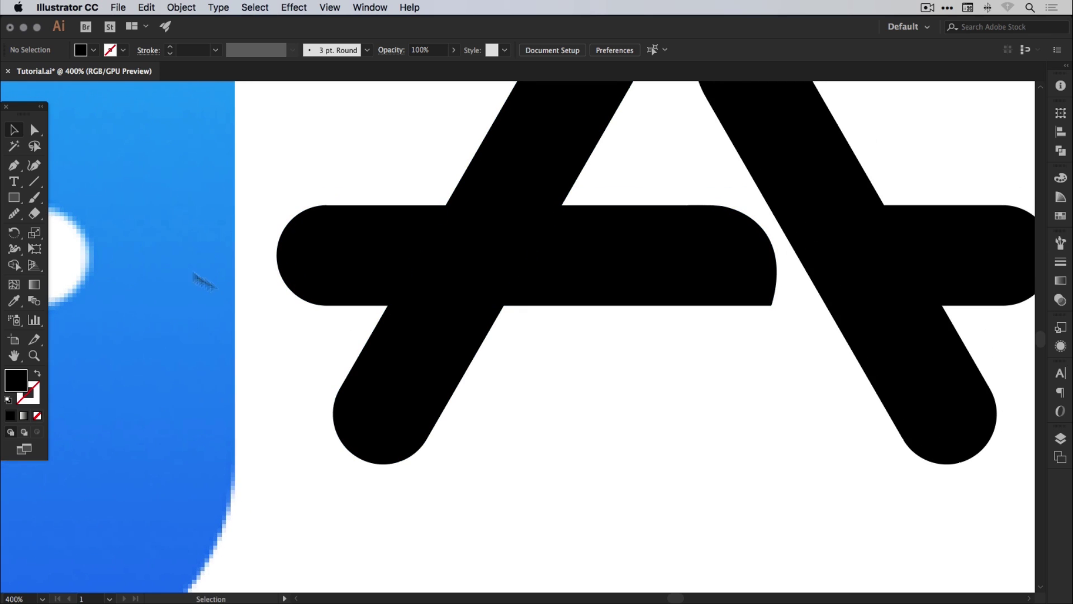
key("p")
scroll(688, 285, "left", 8)
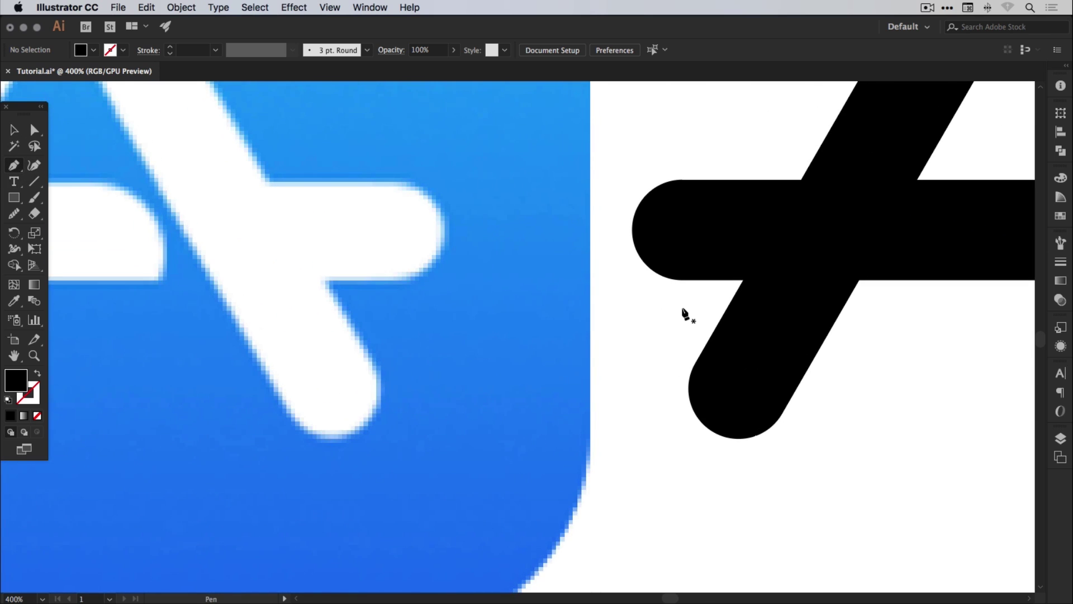
key("super+minus")
key("super+minus")
scroll(498, 383, "up", 2)
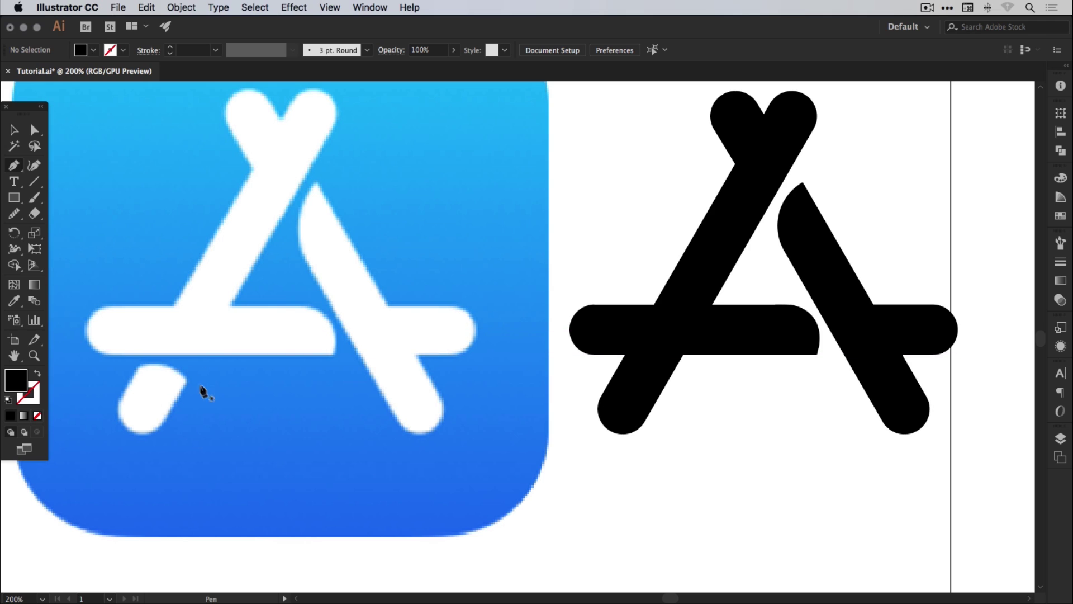
Trace the curved top of the reference icon's detached foot as a stroked test path placed beside the artwork, and delete it.
left_click(139, 367)
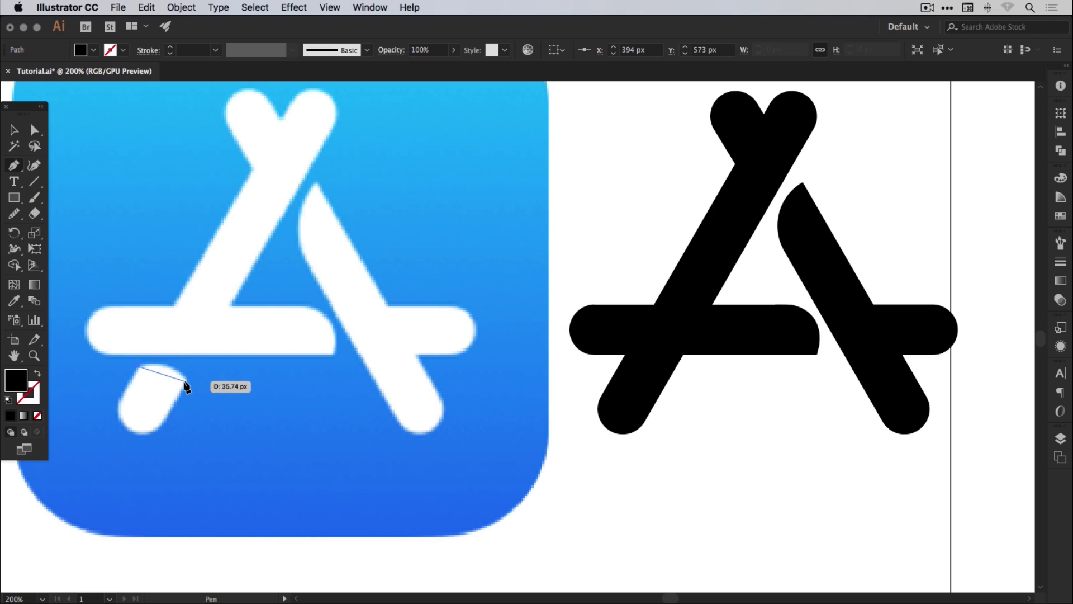
mouse_move(184, 381)
left_mouse_down()
mouse_move(187, 396)
mouse_move(363, 369)
mouse_move(745, 366)
left_mouse_up()
key("v")
left_click(178, 369)
key("shift+x")
left_click(746, 364)
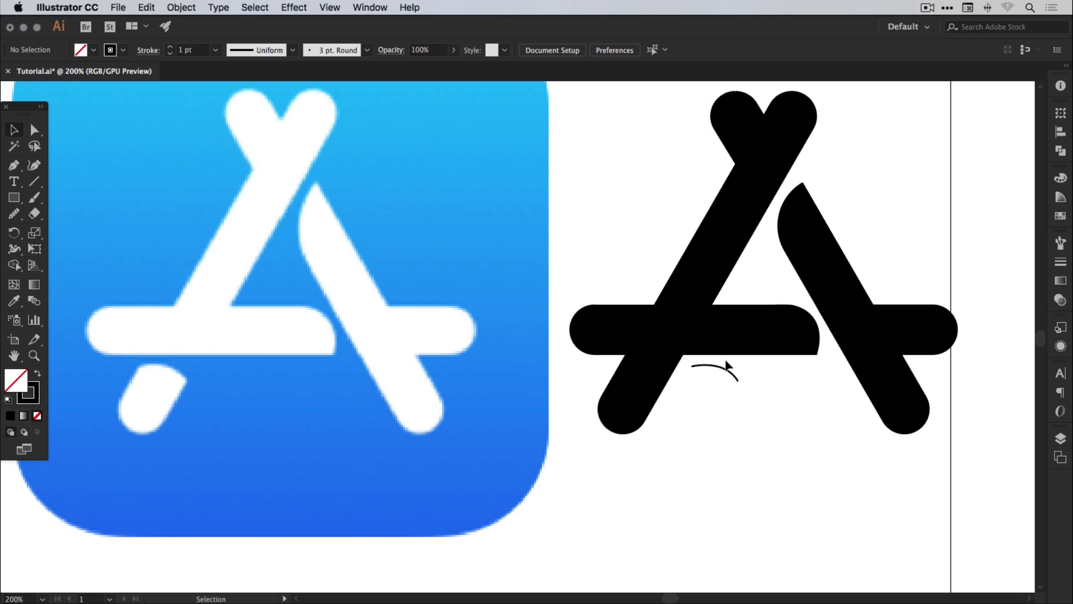
left_click(728, 369)
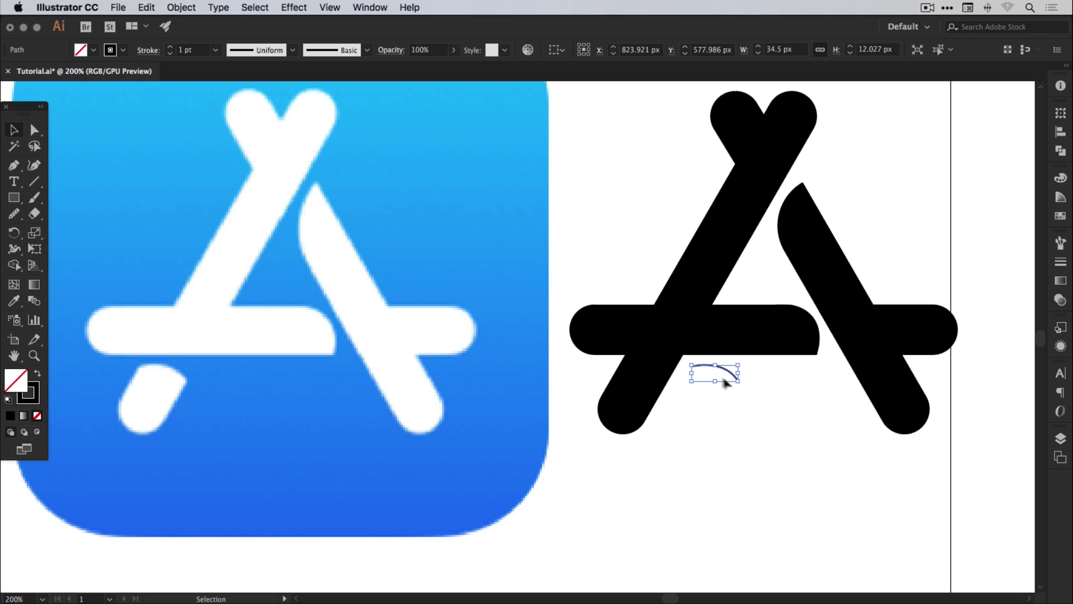
key("Delete")
Draw a closed cutter shape with the Pen tool over the left leg, with its curved lower edge crossing the leg just beneath the crossbar.
left_click(13, 165)
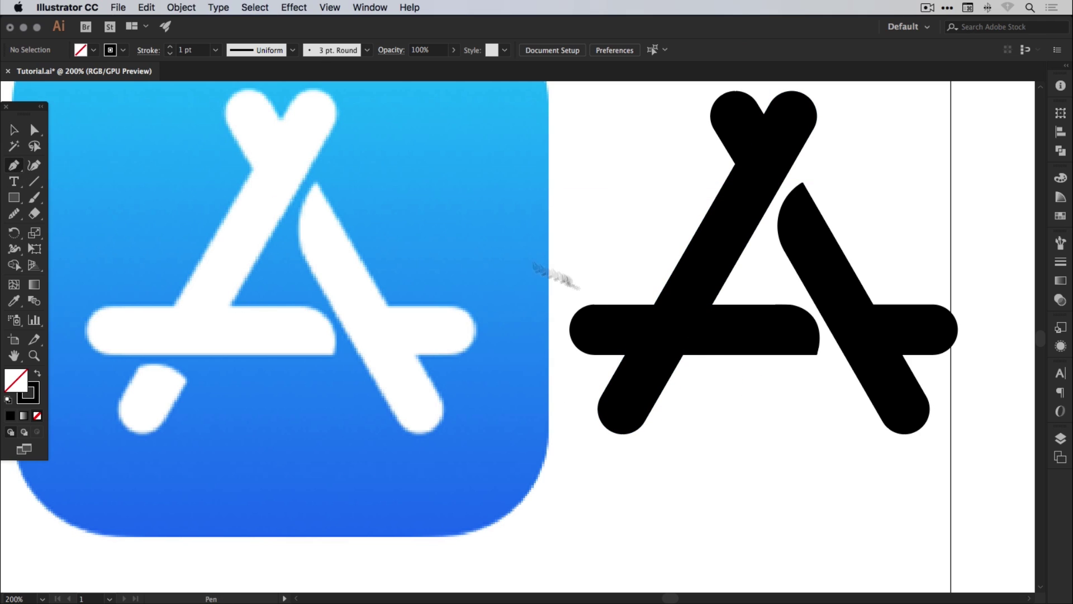
left_click(619, 365)
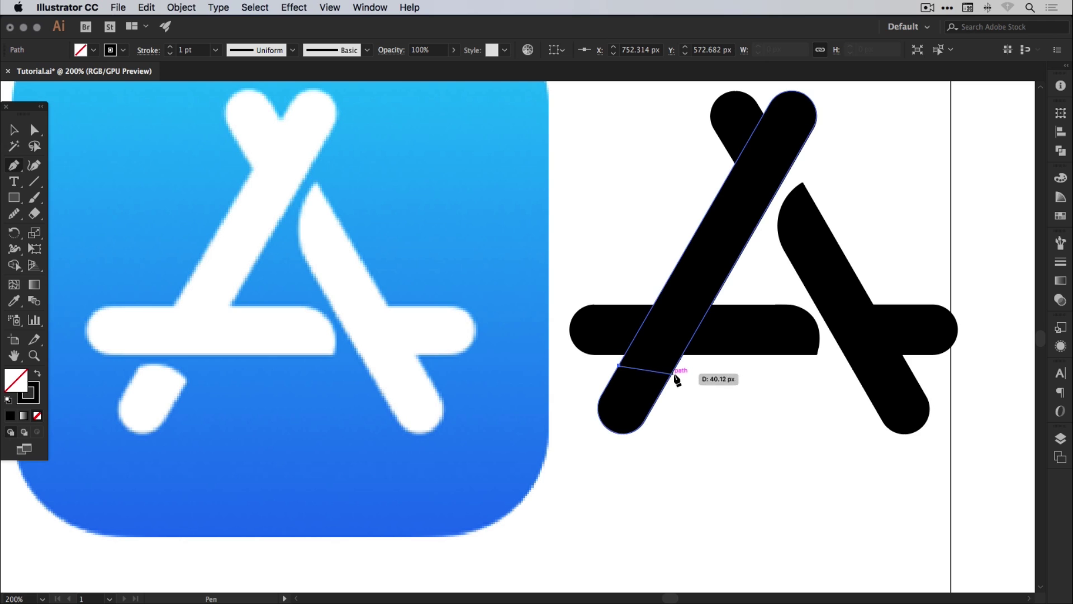
left_click_drag(670, 375, 683, 391)
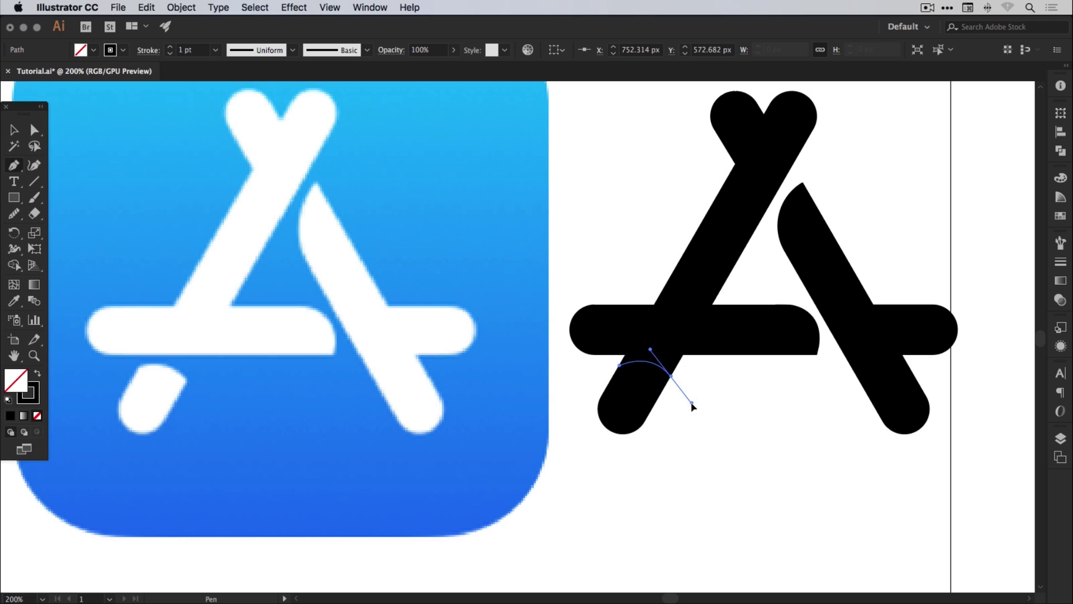
left_click_drag(692, 401, 671, 382)
left_click(756, 381)
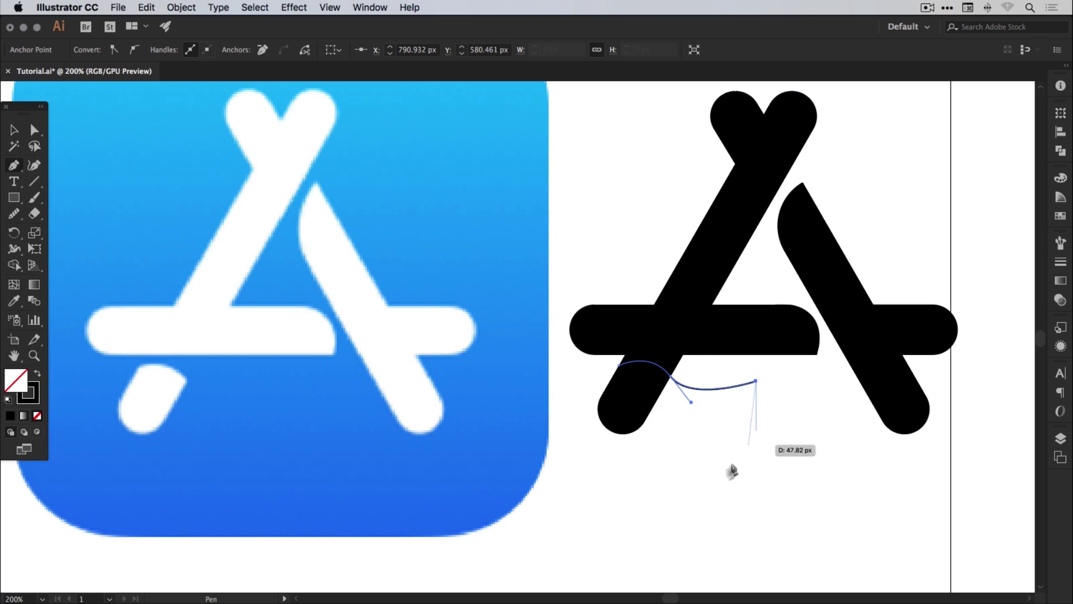
key("super+z")
left_click_drag(671, 380, 627, 364)
left_click(602, 330)
key("v")
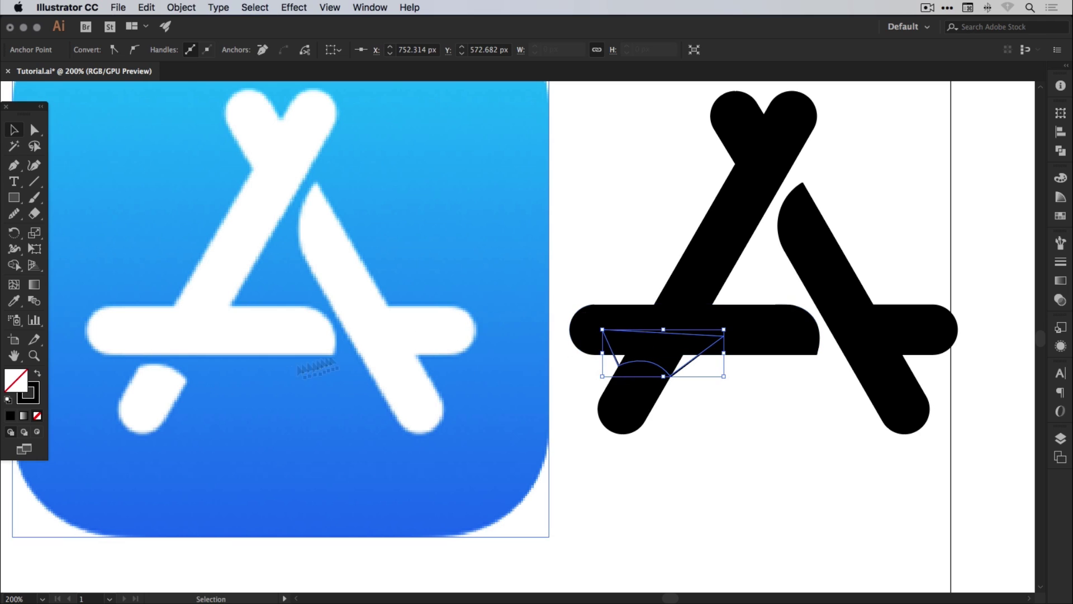
Swap the cutter shape's stroke for a fill, colour it red, and clear the selection.
left_click(37, 373)
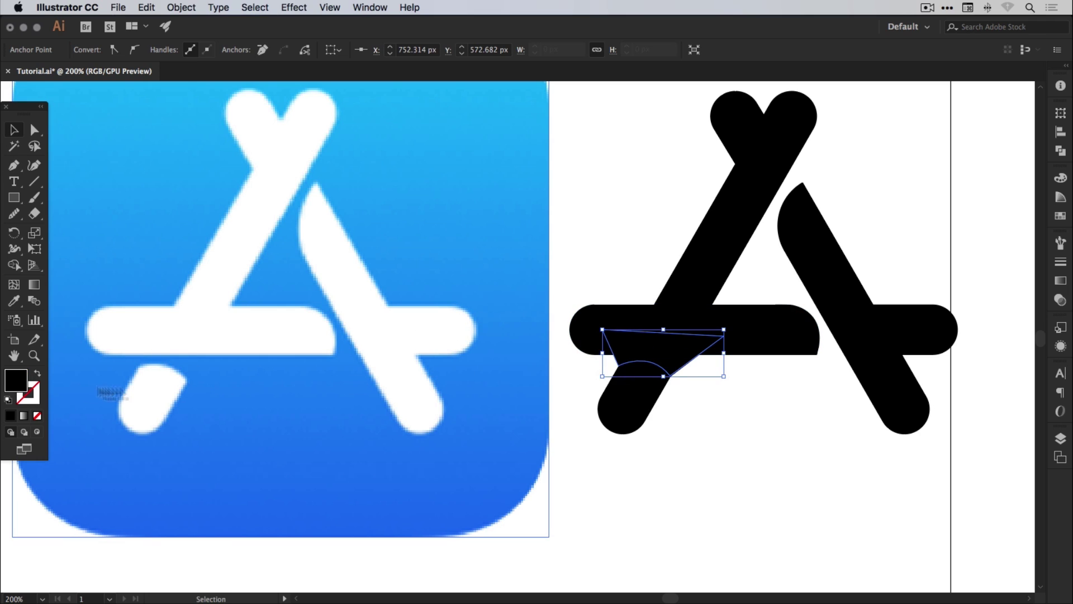
left_click(1061, 216)
left_click(931, 215)
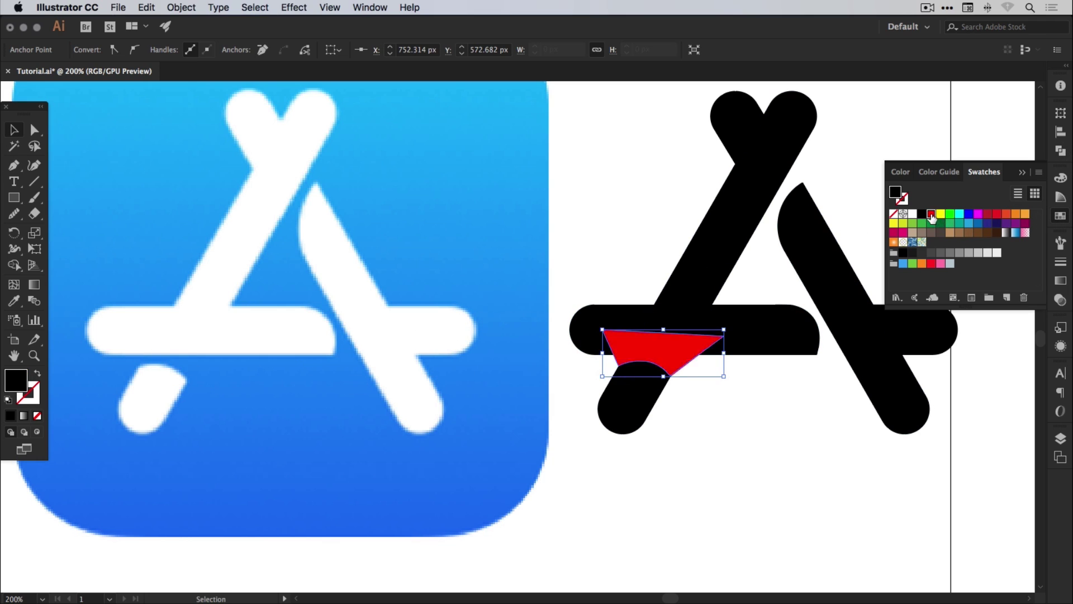
left_click(1061, 216)
left_click(714, 429)
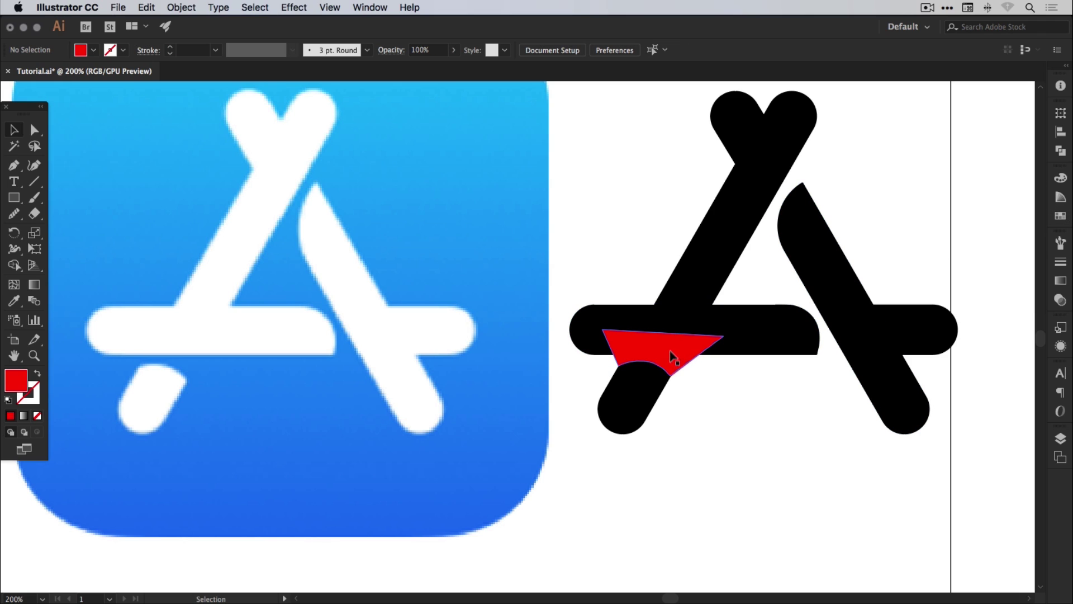
Subtract the red cutter shape from the long left leg with Pathfinder's Minus Front and clear the selection.
key("z")
left_click_drag(734, 409, 760, 428)
key("v")
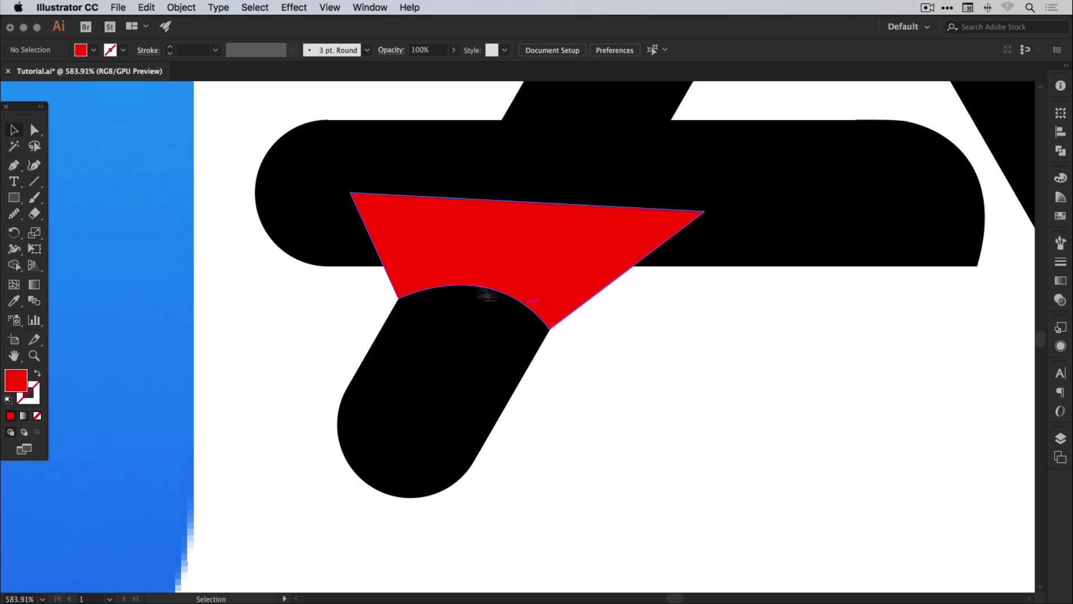
scroll(620, 299, "up", 5)
scroll(621, 299, "right", 3)
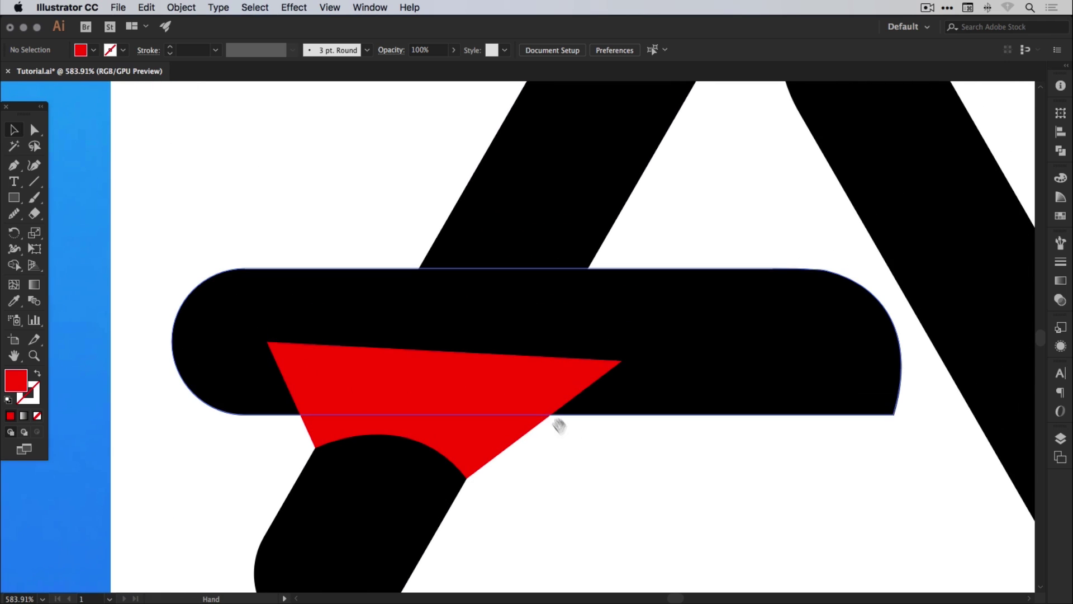
left_click(518, 430)
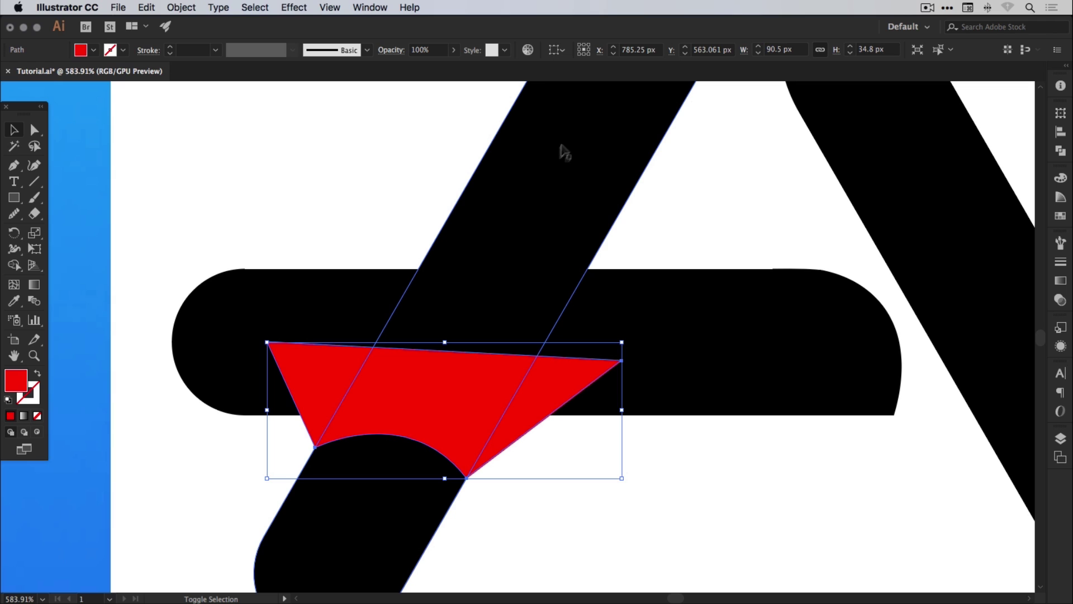
left_click(546, 171, "shift")
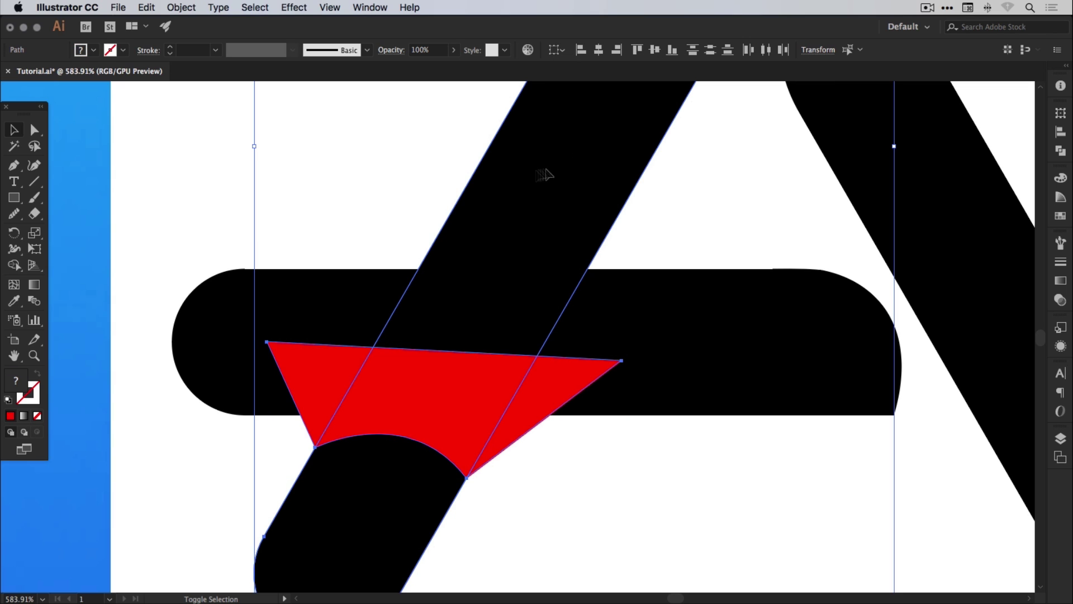
key("super+minus")
key("super+minus")
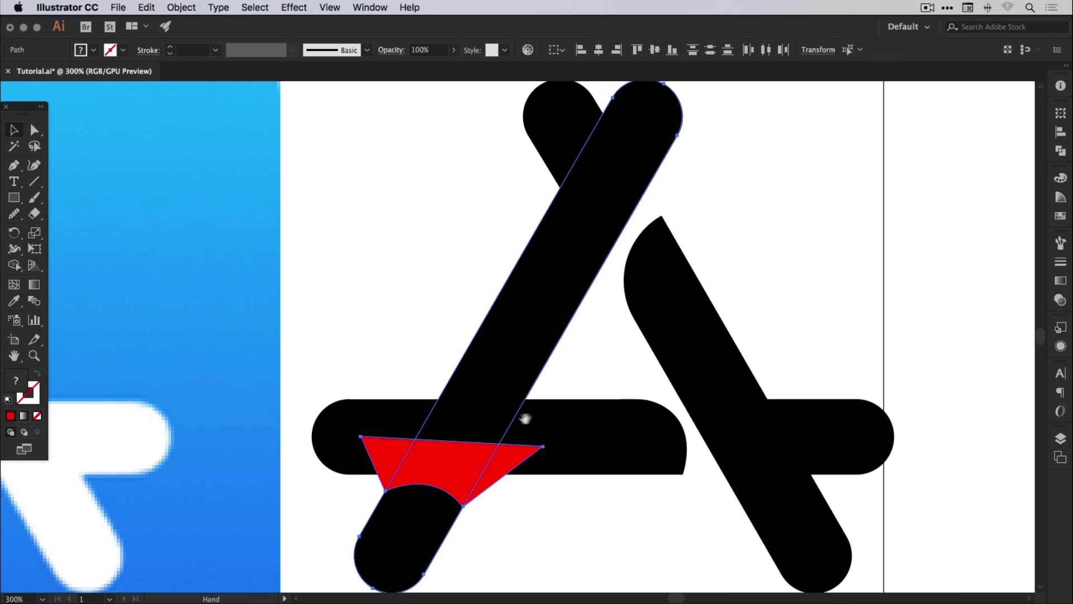
key("v")
scroll(529, 416, "down", 3)
left_click(1061, 150)
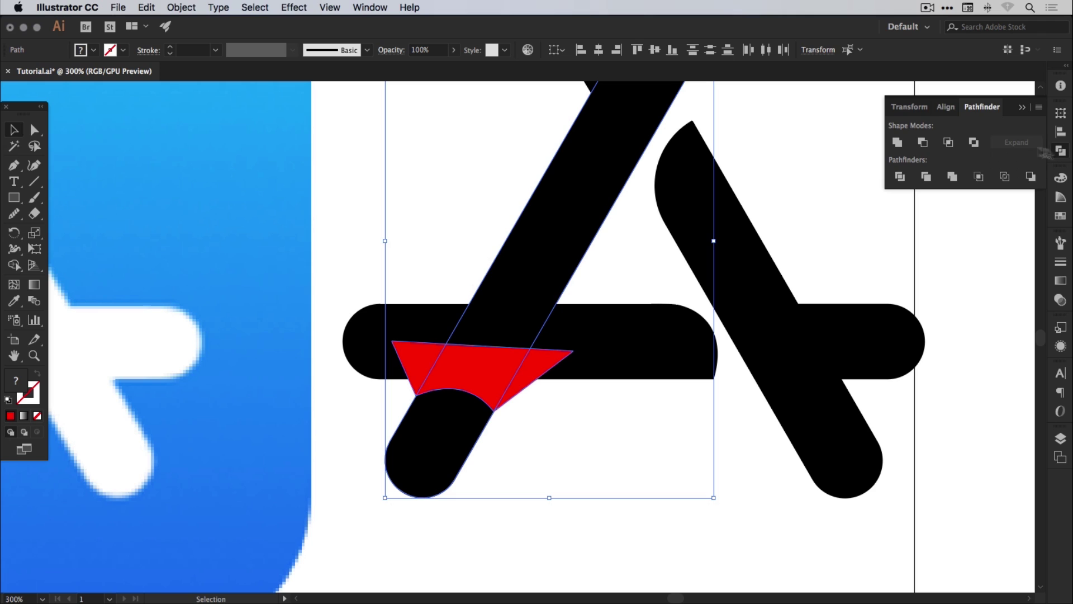
left_click(923, 143)
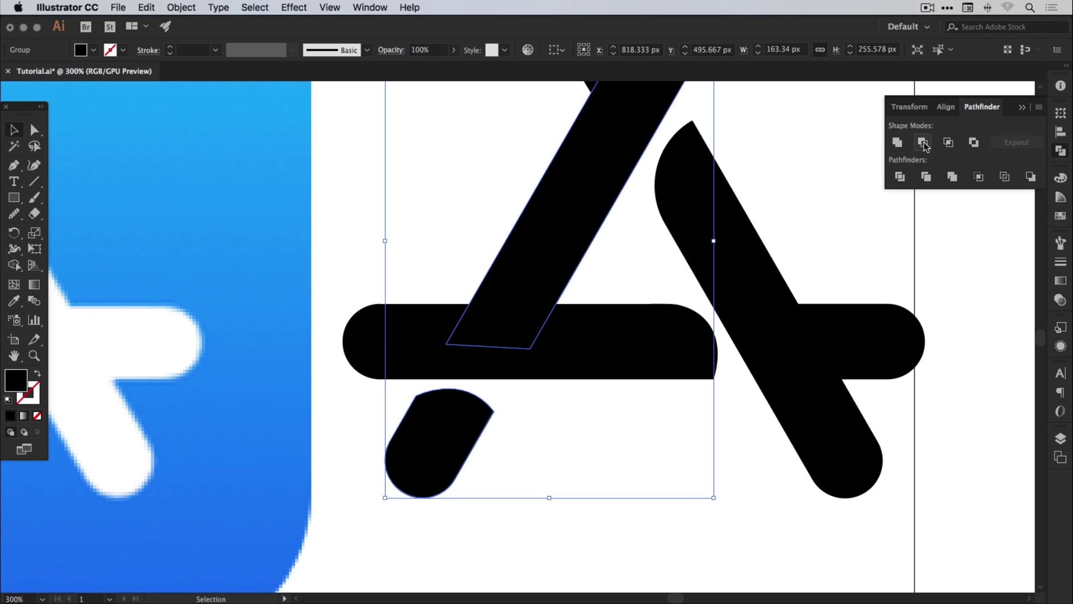
left_click(1059, 152)
left_click(628, 529)
Inspect the anchor points and curve handle on the detached foot's cut edge, and clear the selection.
key("space")
left_click_drag(546, 467, 697, 444)
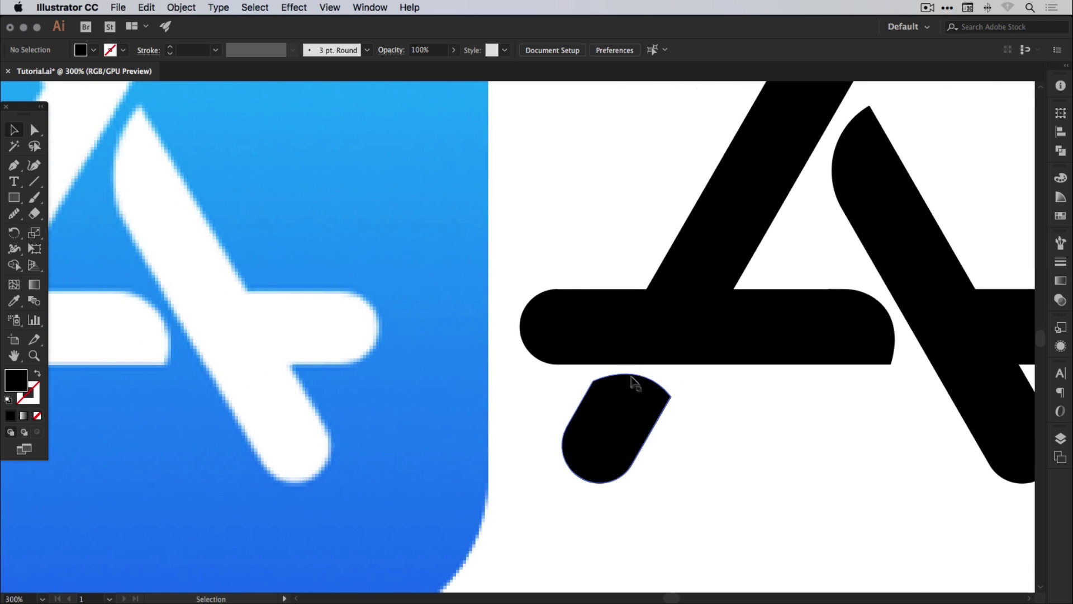
left_click(34, 130)
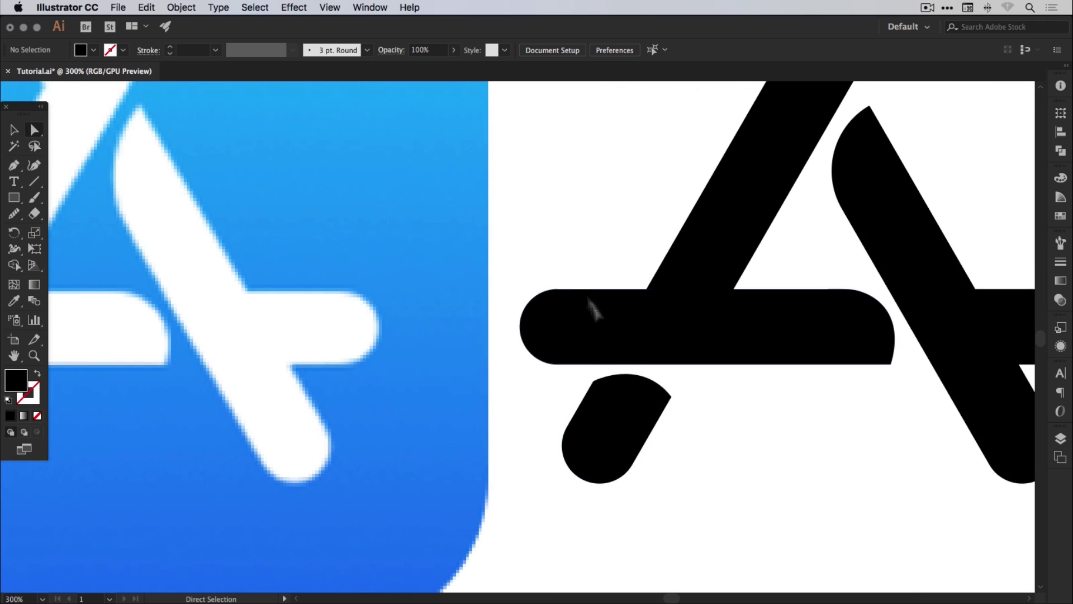
left_click(593, 381)
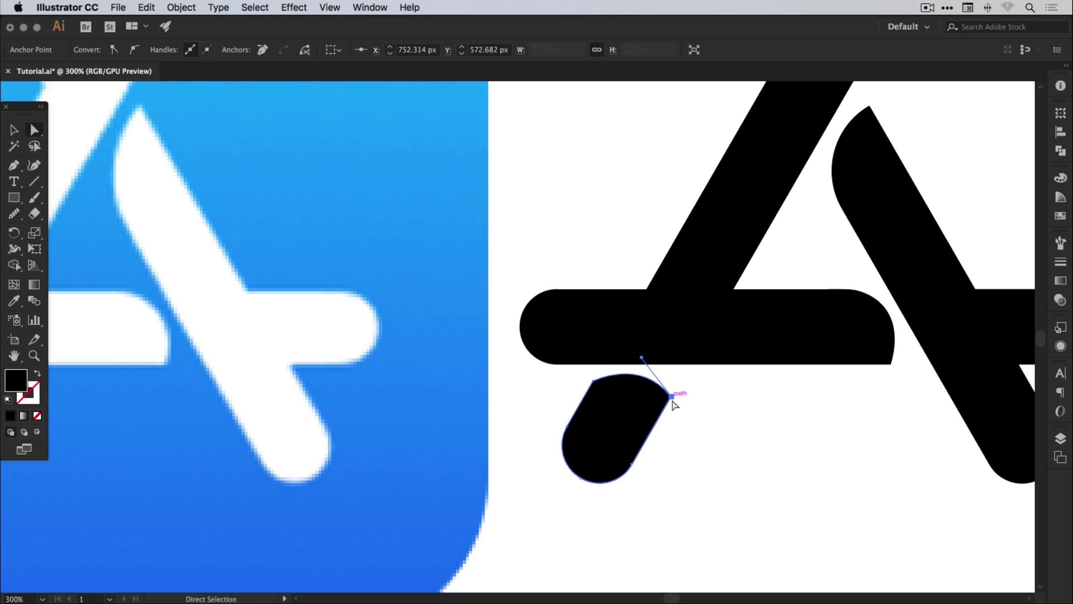
left_click(723, 412)
Compare the whole A mark with the reference icon and switch to outline view to check its paths.
key("super+minus")
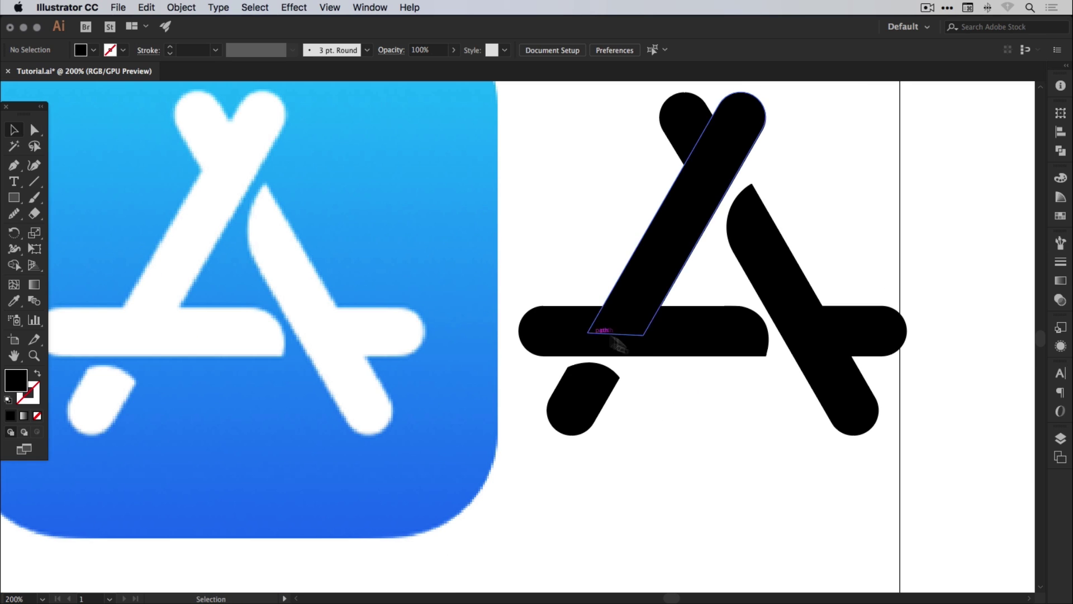
scroll(635, 347, "up", 5)
scroll(635, 347, "left", 4)
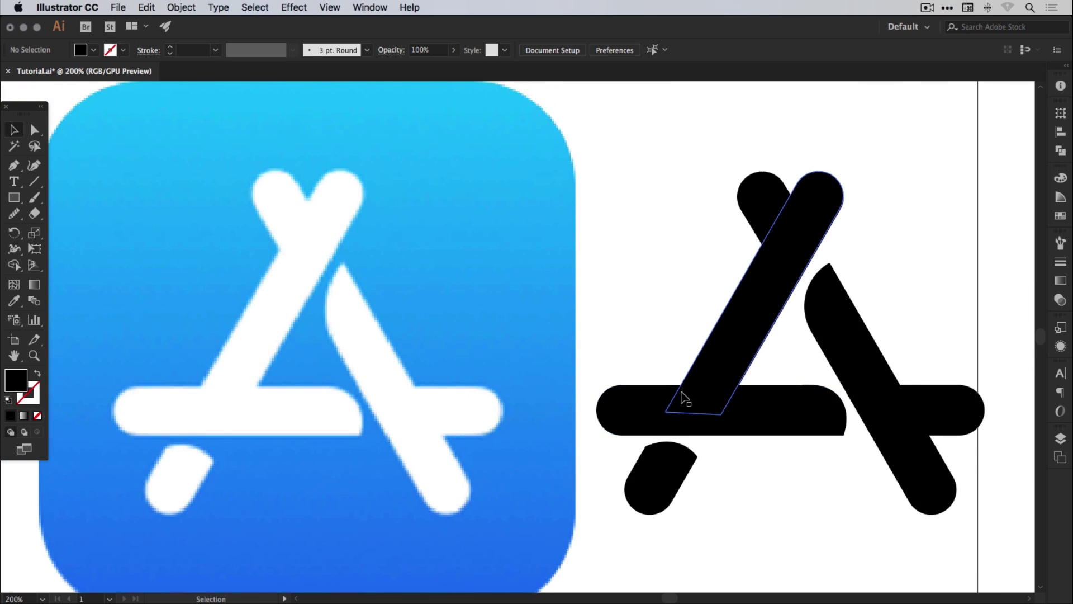
scroll(635, 257, "right", 3)
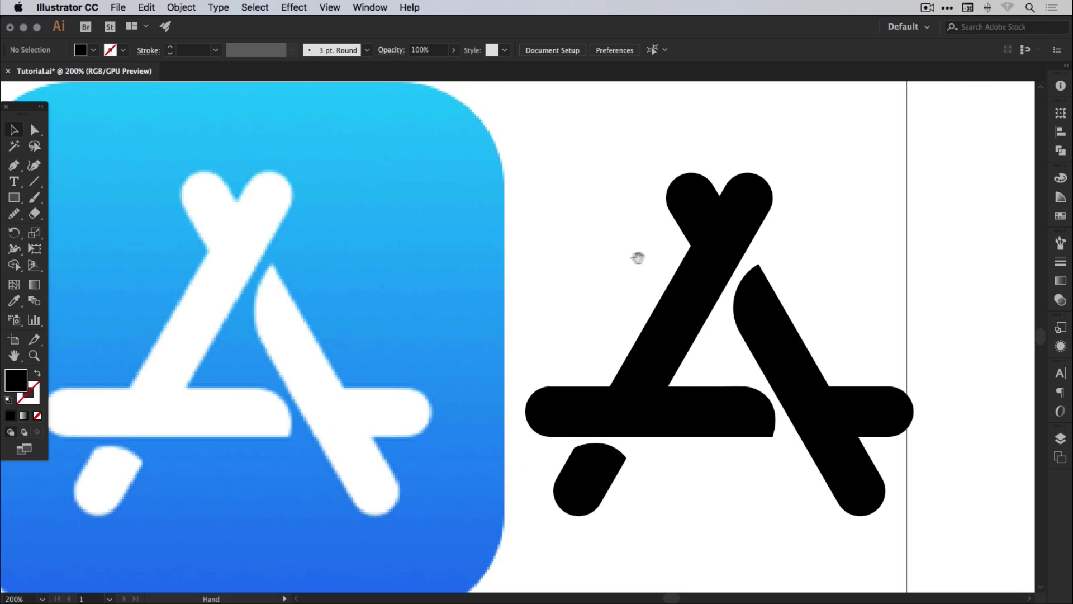
key("super+y")
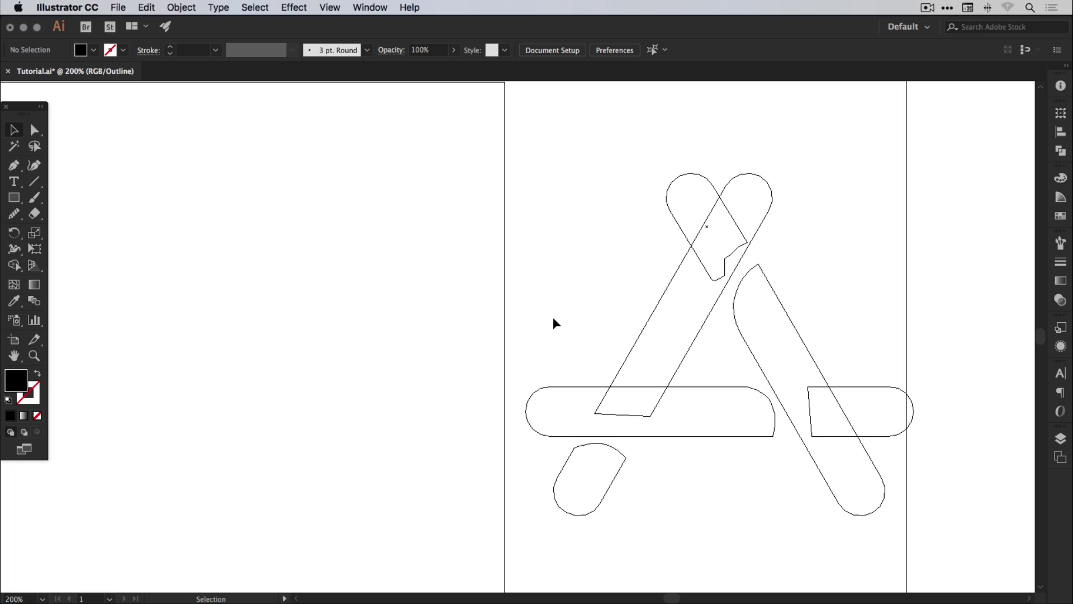
Select all the pieces of the black A mark in preview mode and try merging the overlapping bars with the Shape Builder.
key("super+y")
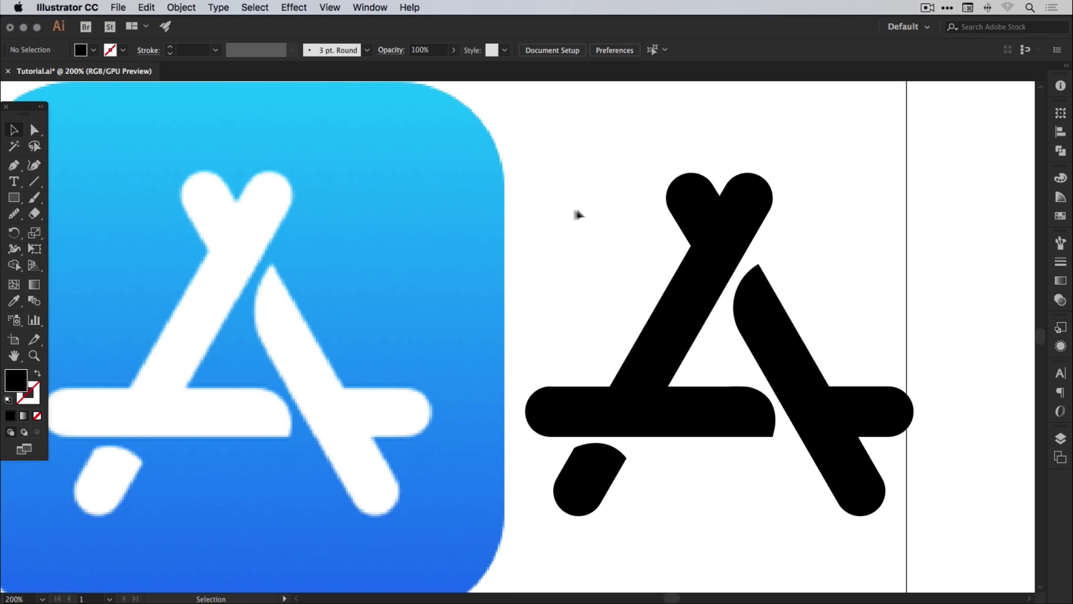
left_click_drag(538, 145, 942, 551)
left_click(15, 265)
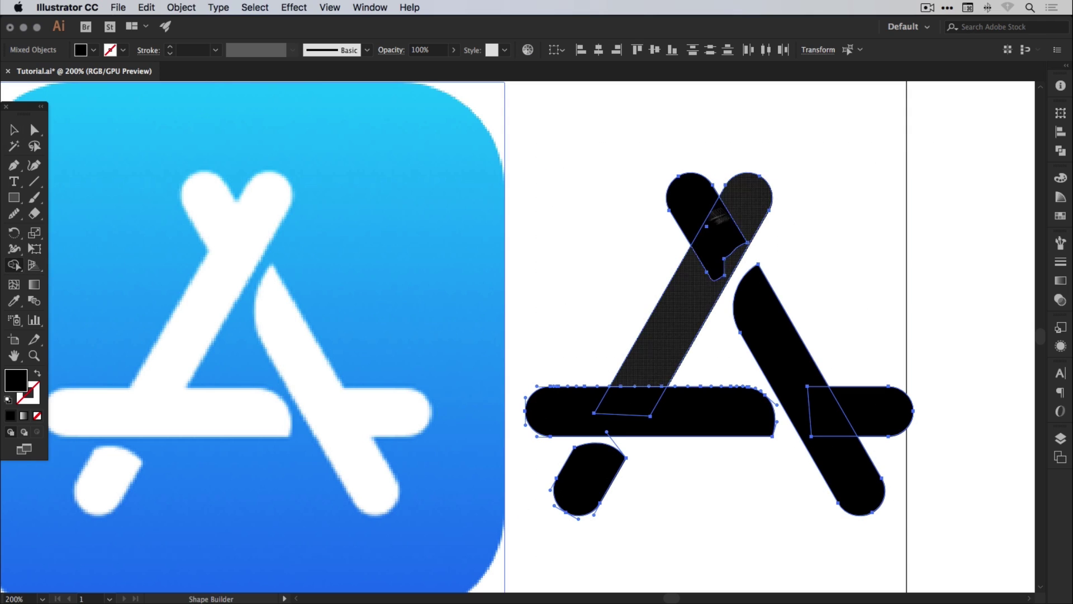
mouse_move(661, 381)
left_mouse_down()
mouse_move(622, 418)
mouse_move(699, 424)
left_mouse_up()
mouse_move(838, 413)
left_mouse_down()
mouse_move(873, 423)
mouse_move(874, 407)
mouse_move(914, 379)
left_mouse_up()
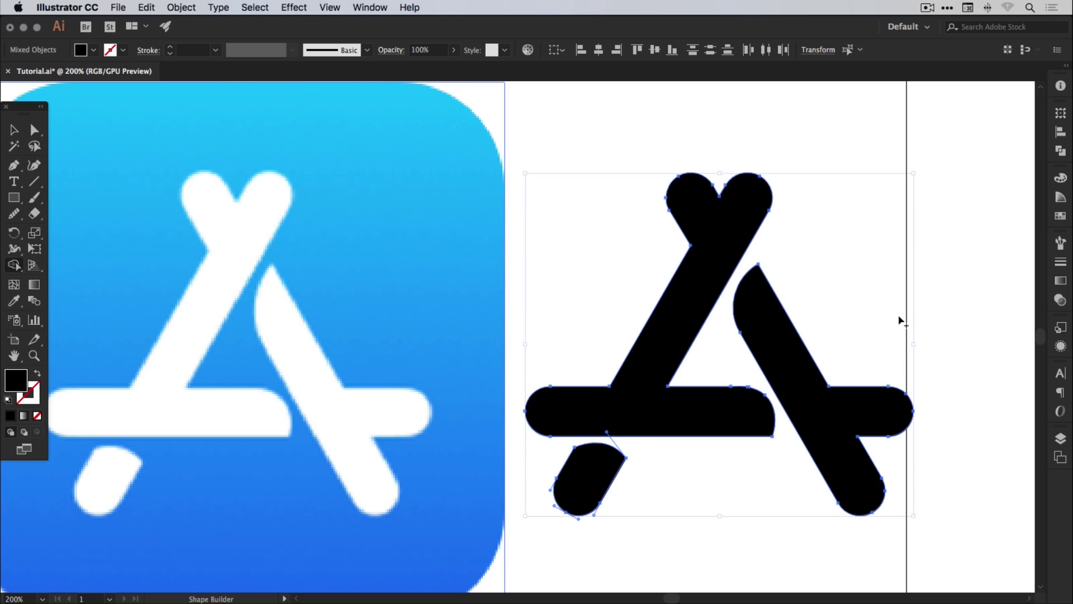
Undo the Shape Builder merge of the A mark's bars and clear the selection.
key("ctrl+y")
key("v")
left_click(915, 223)
key("a")
key("ctrl+a")
key("v")
key("ctrl+y")
left_click(892, 243)
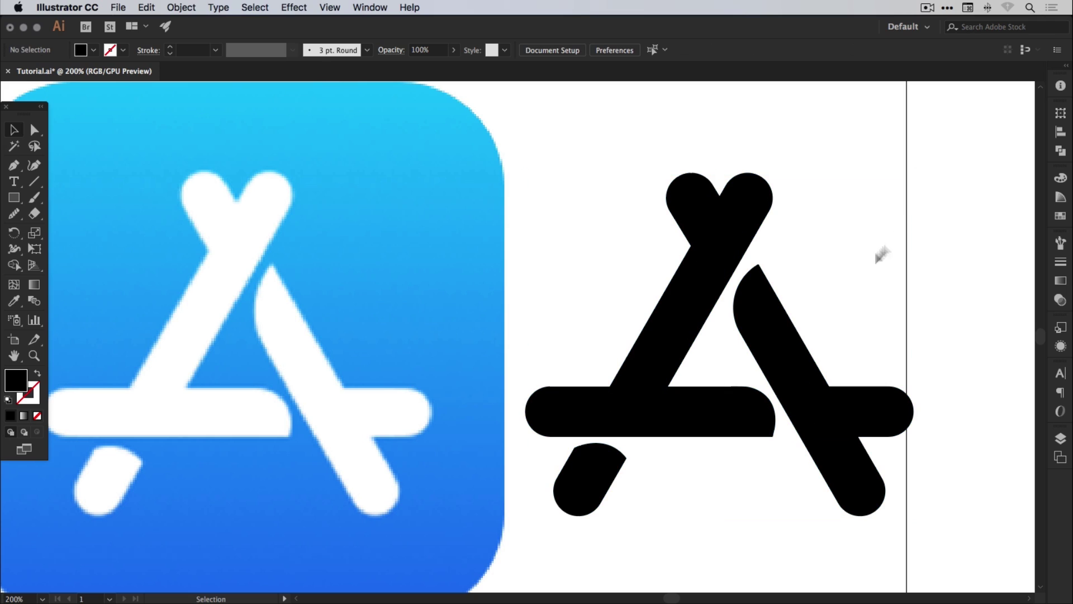
Unite all the overlapping bars of the A mark with Pathfinder and check the merged paths in outline view.
left_click_drag(548, 175, 880, 512)
left_click(1060, 151)
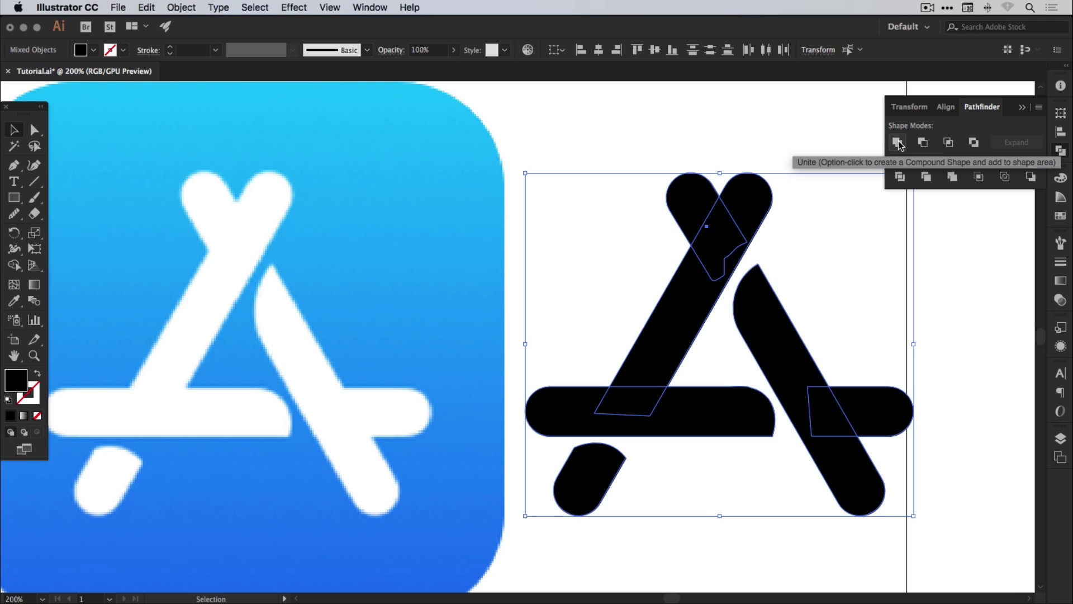
left_click(897, 142)
key("super+y")
left_click(971, 302)
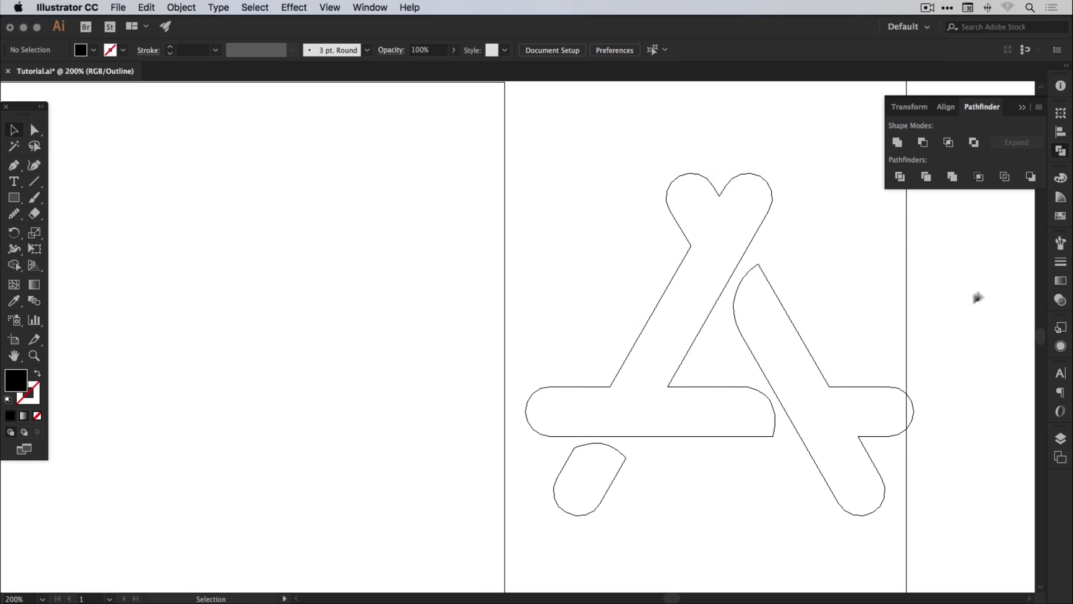
left_click(1058, 155)
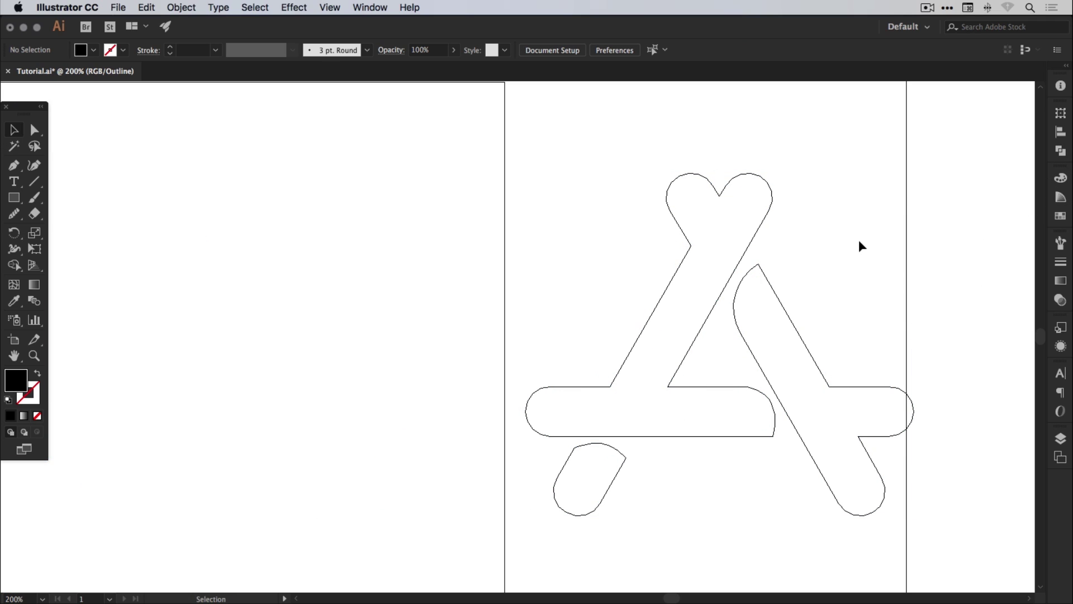
key("super+y")
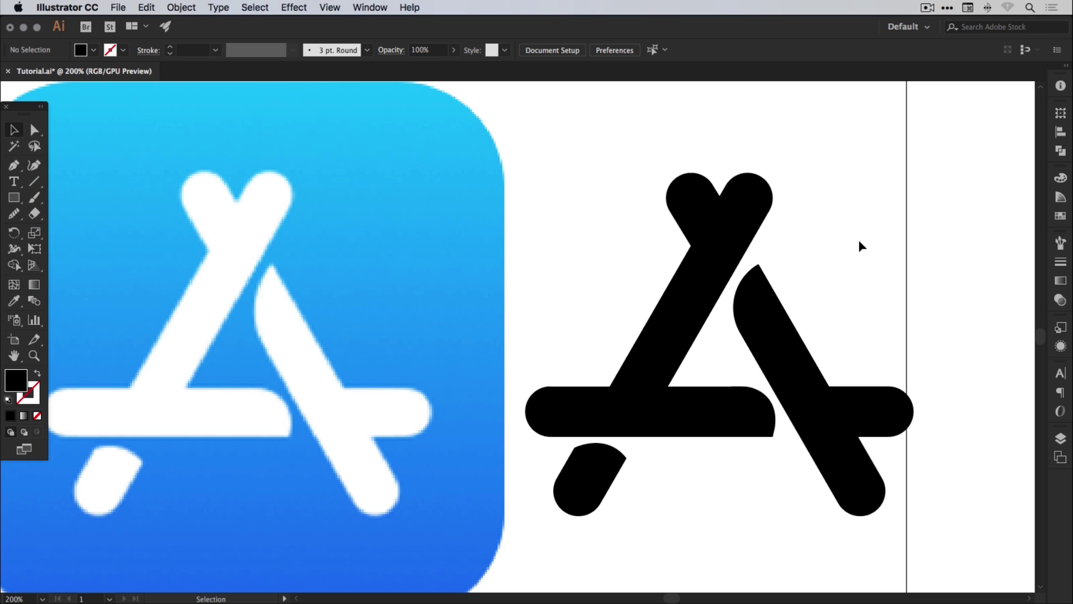
Select the united A mark at 100% view and move it 180 px to the right, away from the reference icon.
scroll(858, 240, "left", 3)
scroll(859, 239, "down", 1)
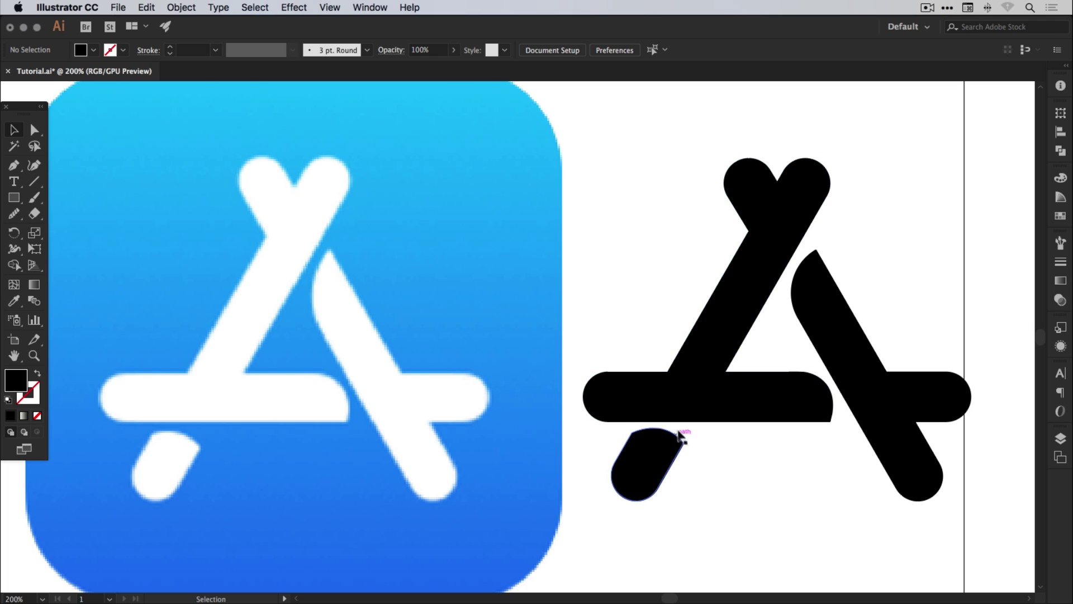
scroll(730, 434, "left", 2)
scroll(729, 434, "up", 1)
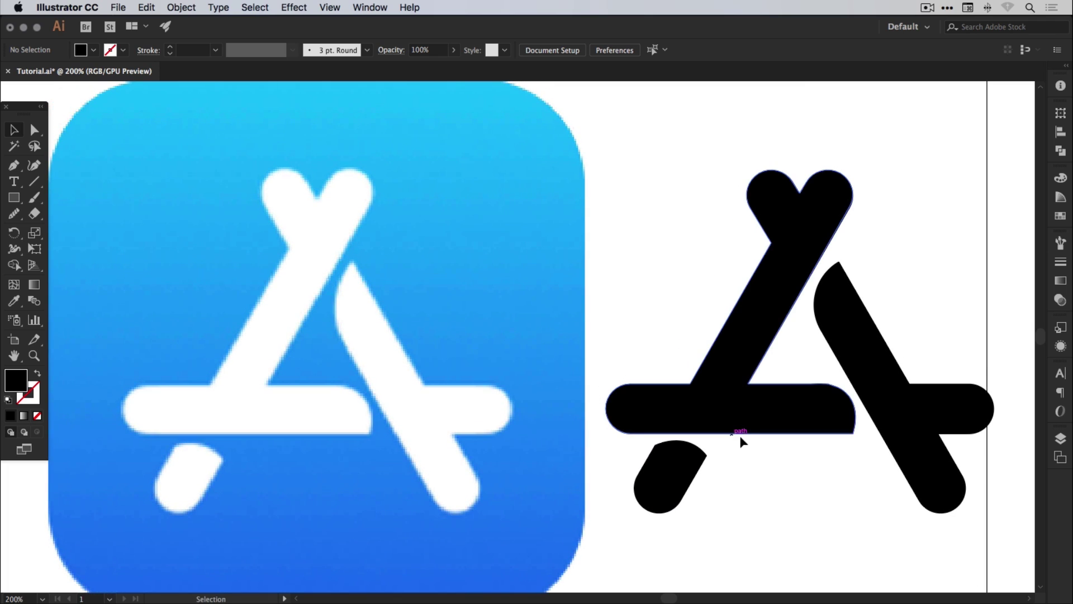
key("super+1")
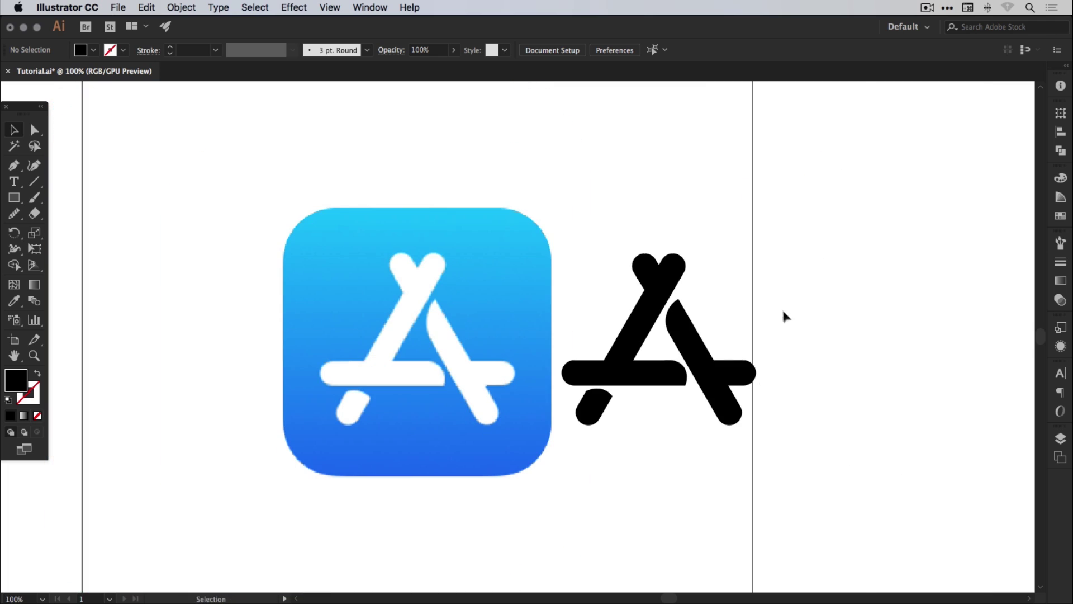
left_click(659, 316)
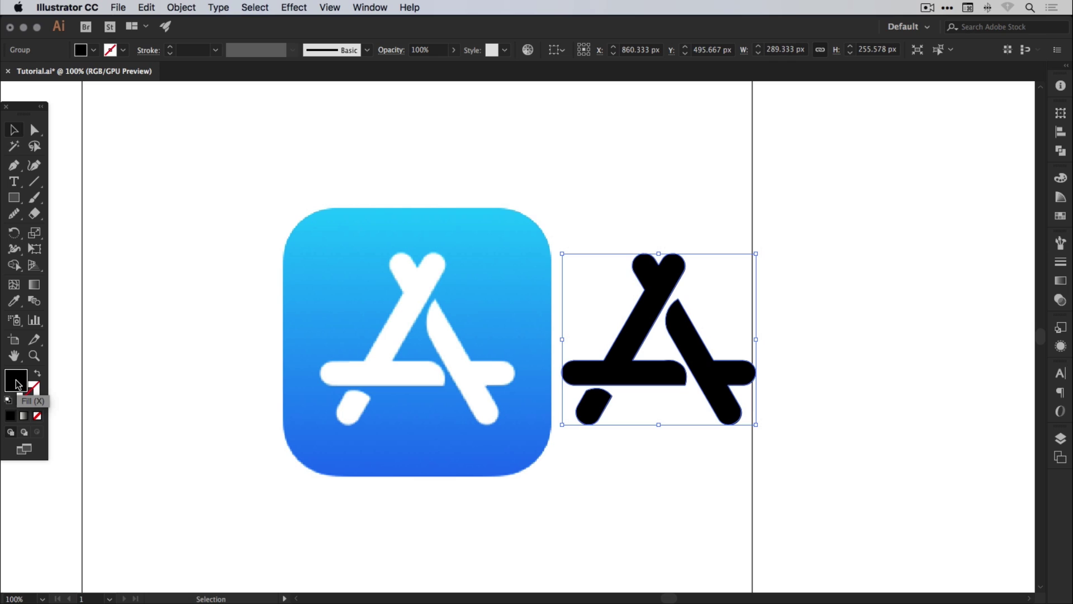
left_click_drag(19, 384, 42, 384)
left_click_drag(741, 369, 740, 370)
left_click_drag(569, 291, 594, 271)
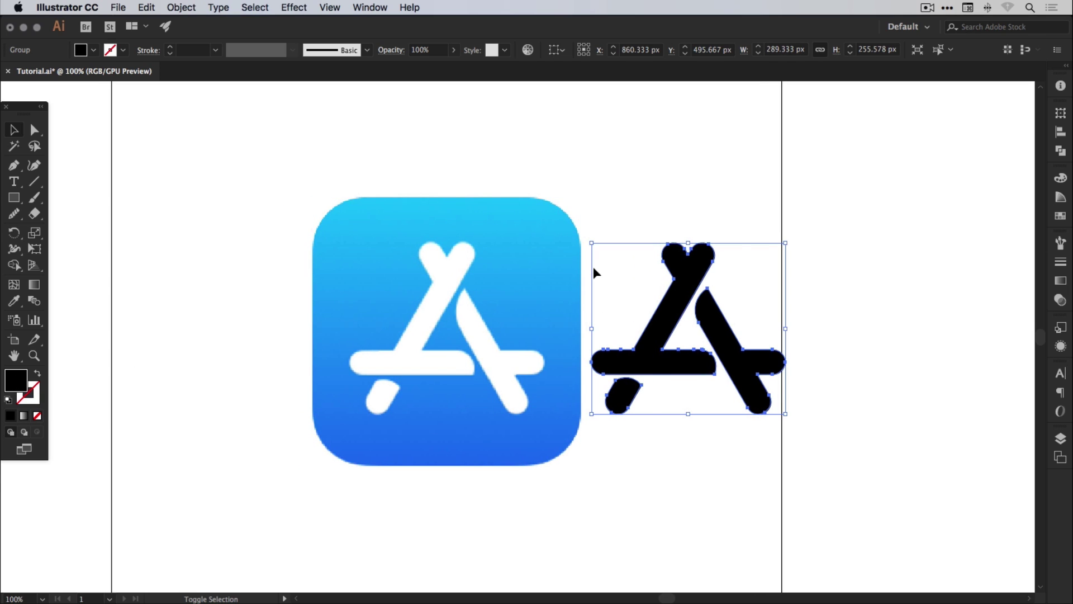
key("shift+Right")
key("shift+Right")
key("shift+Right")
key("shift+Right")
key("shift+Right")
key("shift+Right")
key("shift+Right")
key("shift+Right")
key("shift+Right")
key("shift+Right")
key("shift+Right")
key("shift+Right")
key("shift+Right")
key("shift+Right")
key("shift+Right")
key("shift+Right")
key("shift+Right")
key("shift+Right")
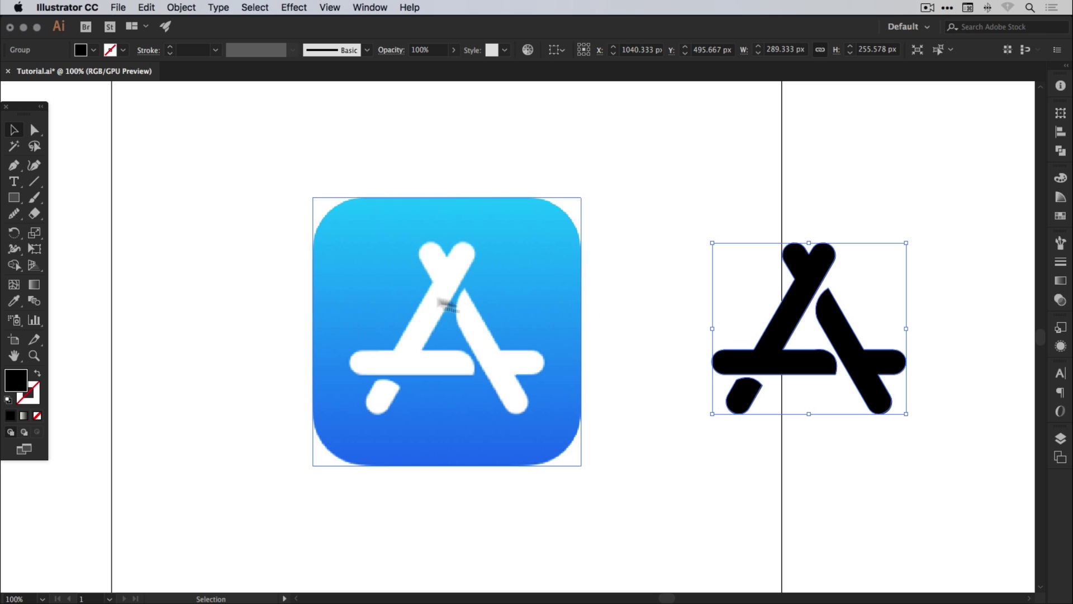
Draw a black square of about 394 px over the blue background of the reference icon.
left_click_drag(278, 273, 296, 270)
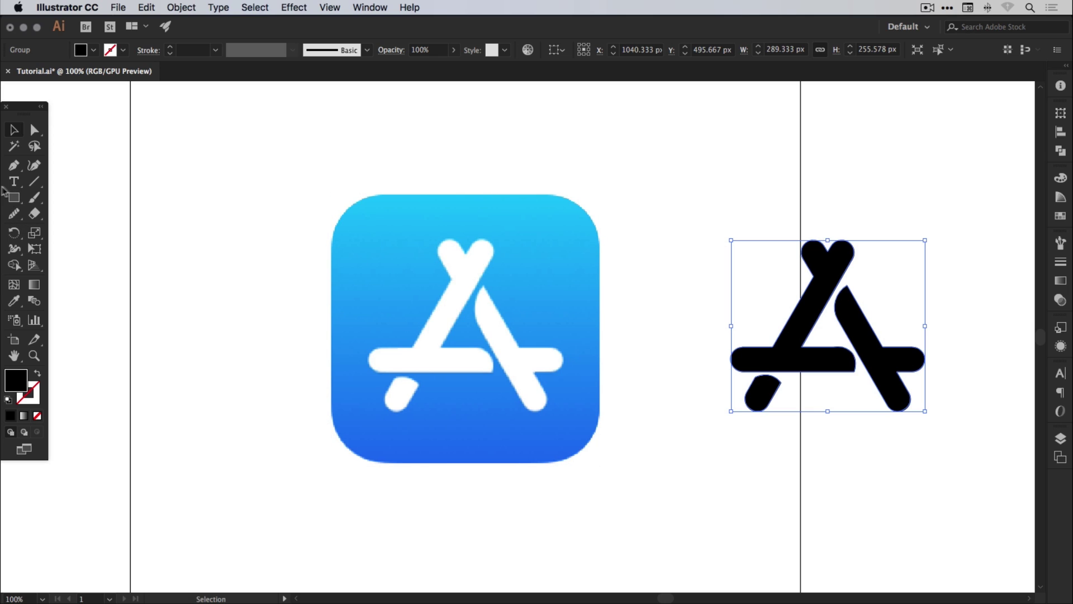
left_click(14, 199)
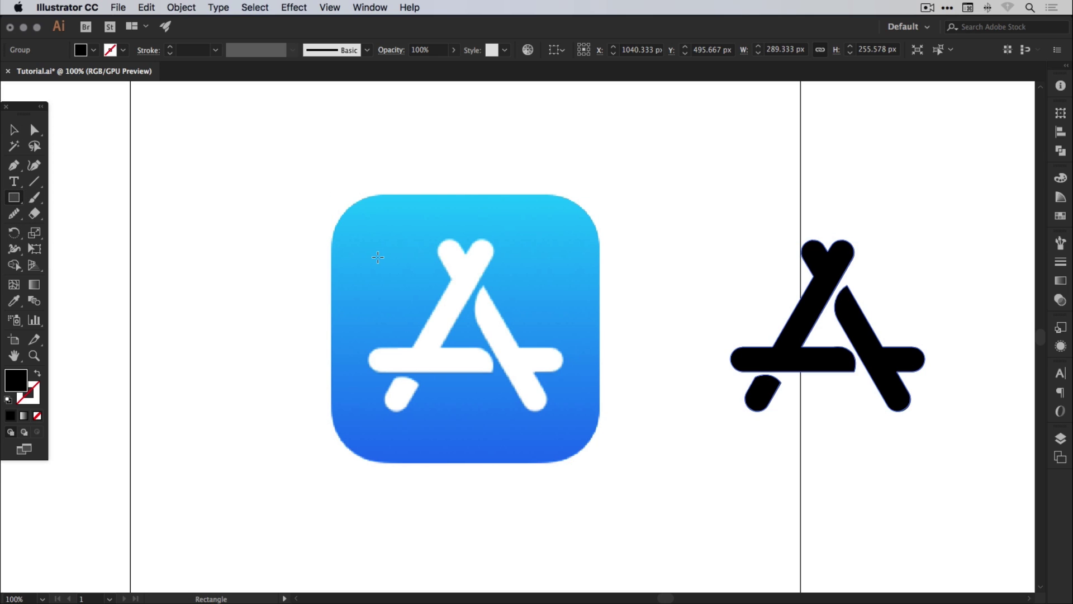
left_click_drag(333, 197, 599, 416)
key("v")
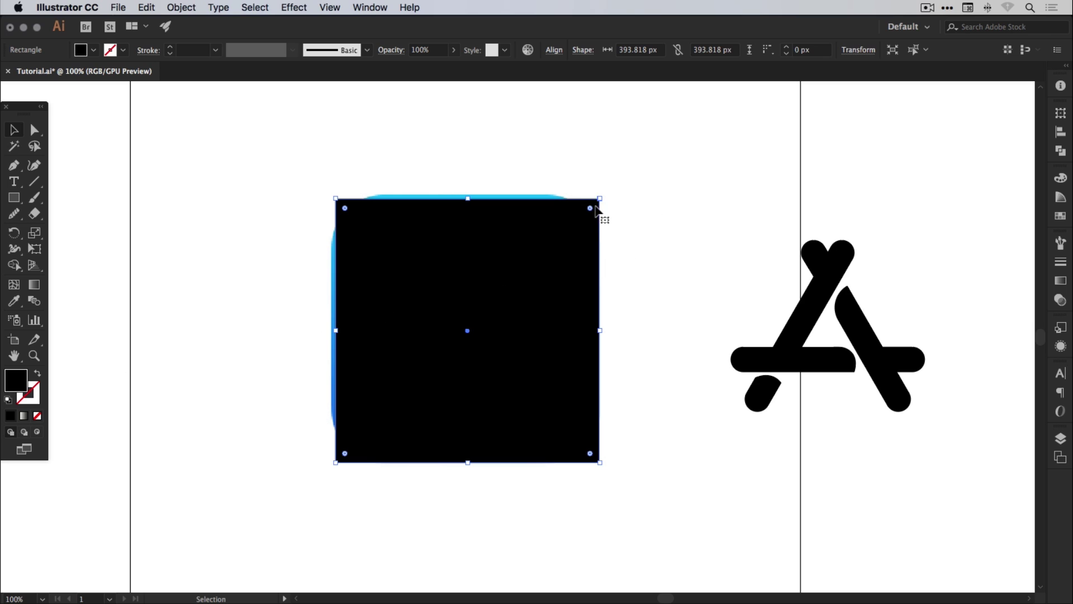
Round all four corners of the black square to a 67 px radius and clear the selection.
left_click(35, 131)
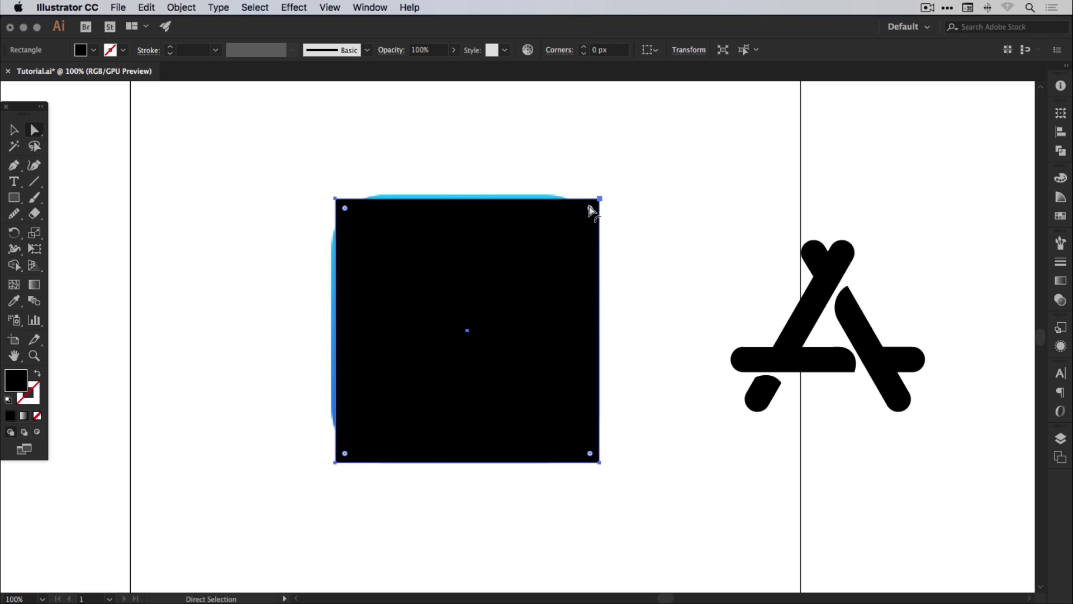
left_click_drag(590, 208, 550, 239)
key("v")
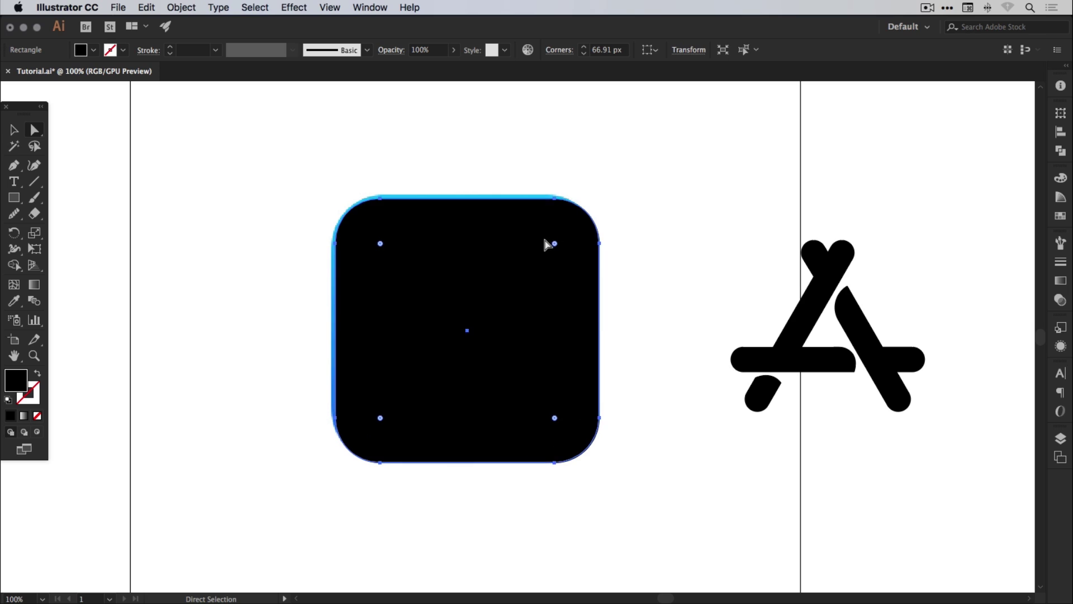
key("a")
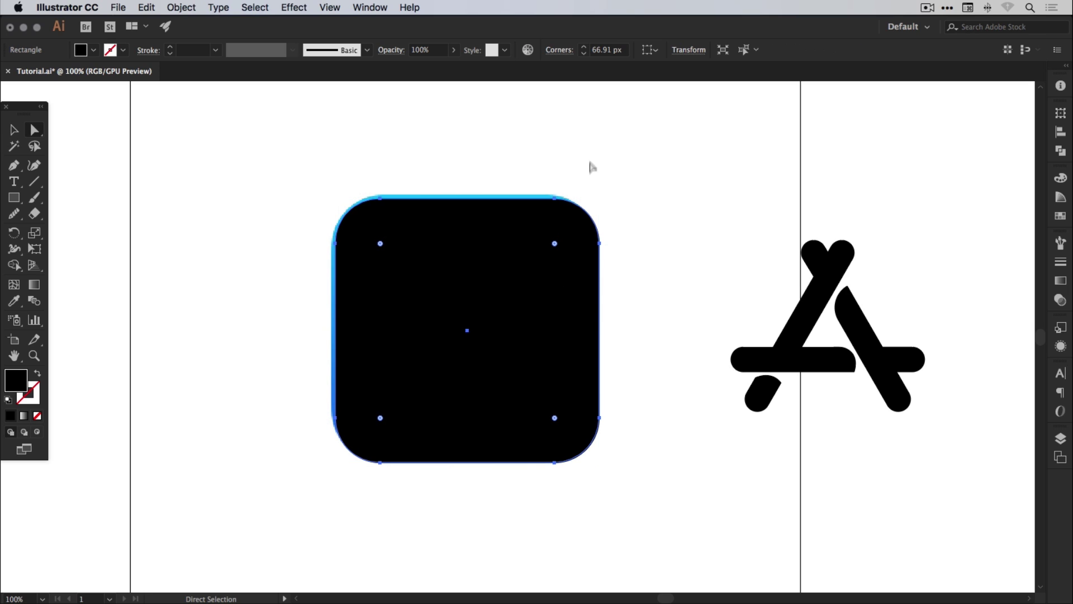
left_click(615, 49)
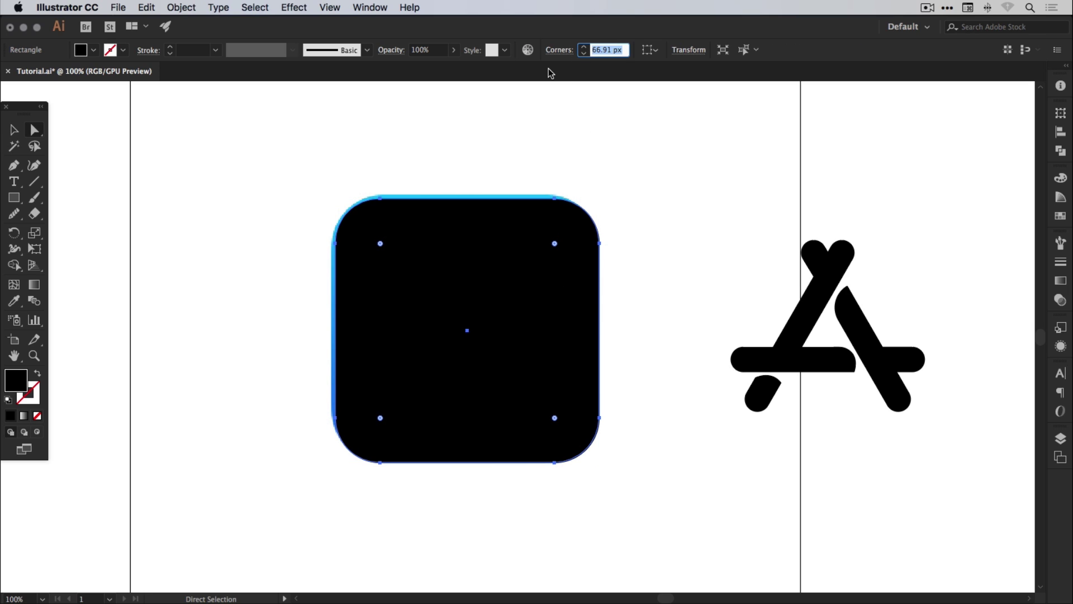
type("67")
key("Return")
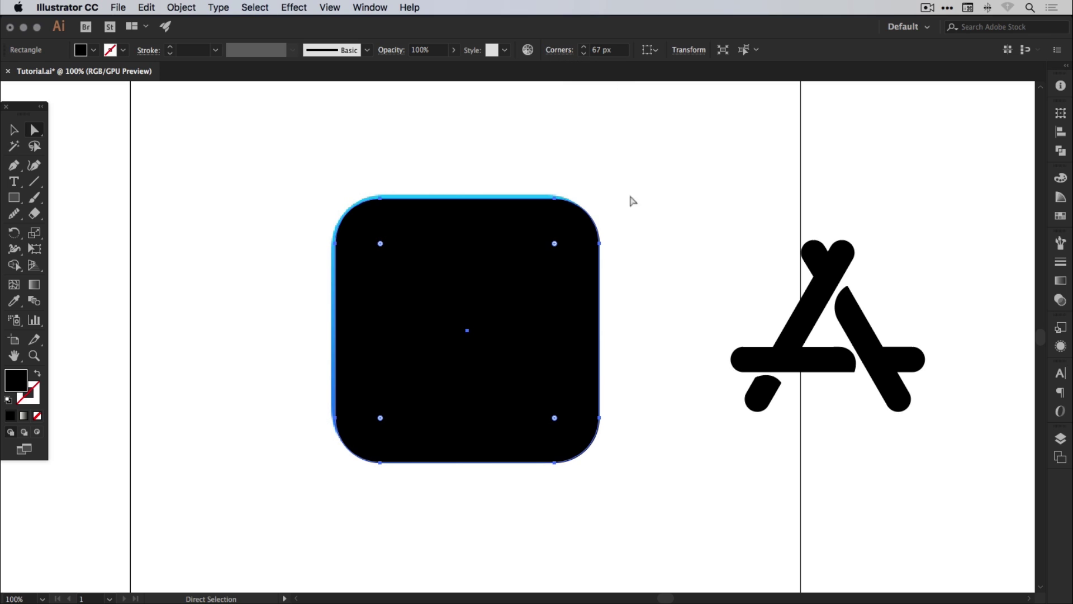
left_click(666, 186)
Move the black rounded square horizontally to the left until it stands clear of the reference icon.
left_click_drag(665, 186, 570, 236)
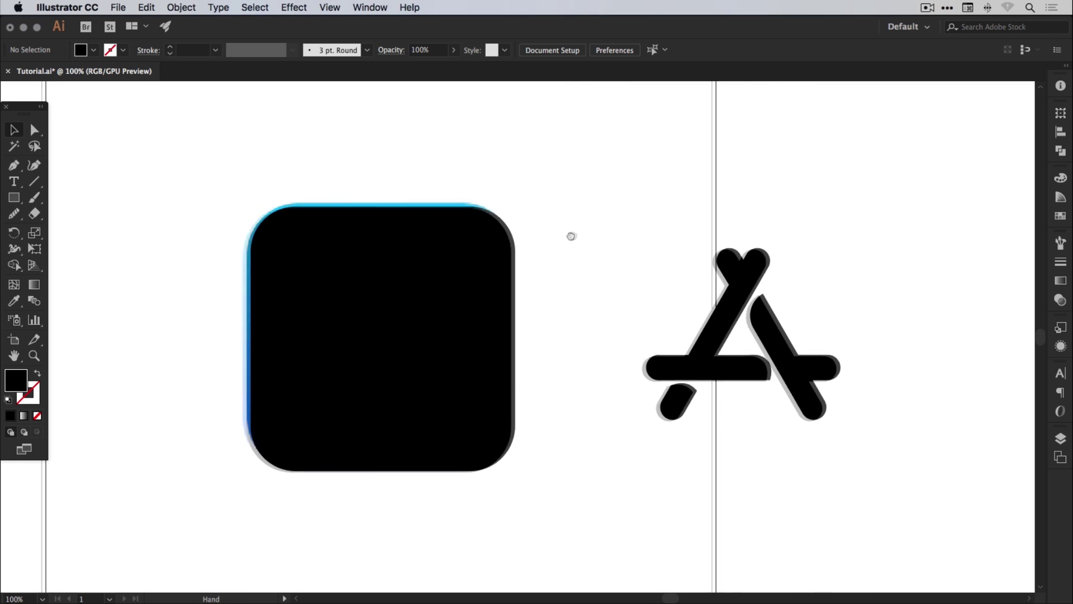
left_click(470, 280)
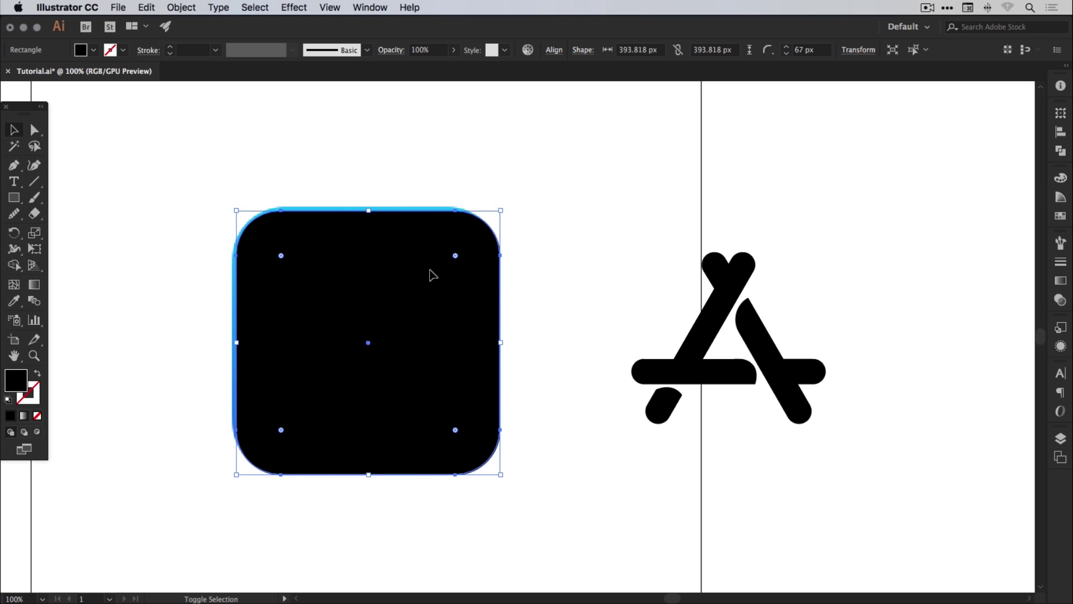
left_click_drag(431, 268, 597, 297)
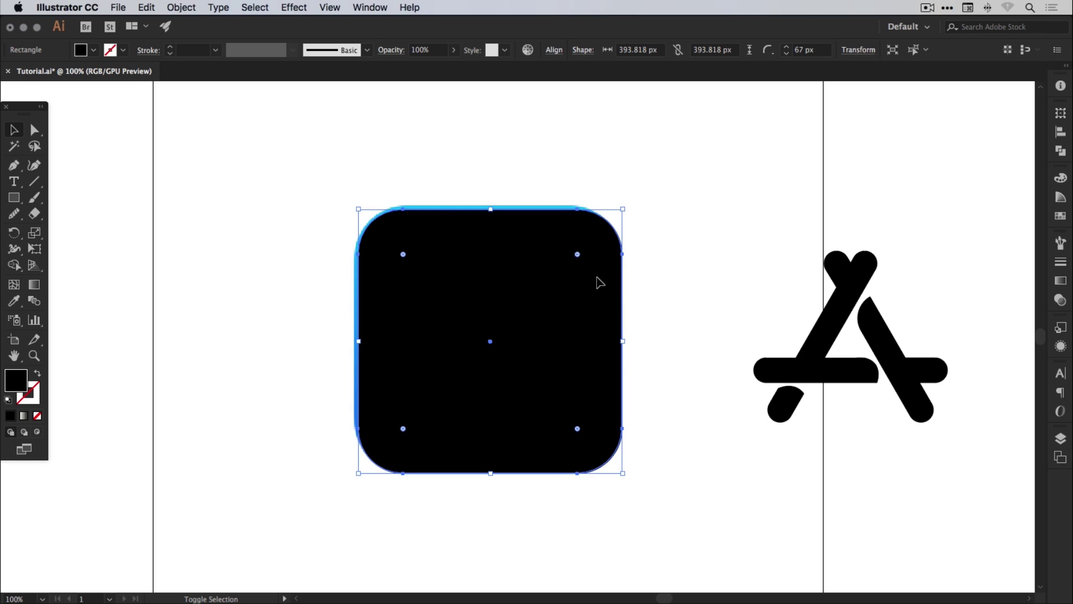
key("shift+Left")
key("shift+Left")
key("shift+Left")
key("shift+Left")
key("shift+Left")
key("shift+Left")
key("shift+Left")
key("shift+Left")
key("shift+Left")
key("shift+Left")
key("shift+Left")
key("shift+Left")
key("shift+Left")
key("shift+Left")
key("shift+Left")
key("shift+Left")
key("shift+Left")
key("shift+Left")
key("shift+Left")
key("shift+Left")
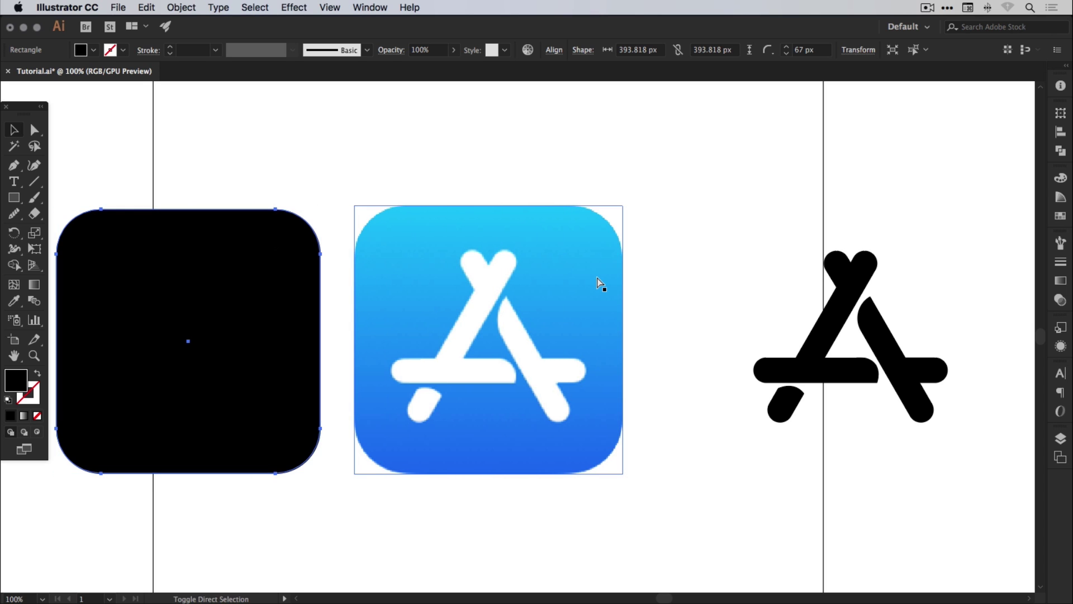
left_click(597, 283)
Sample the dark blue at the reference icon's lower edge with the Eyedropper and accept it as the fill colour in the Color Picker.
left_click_drag(522, 303, 576, 289)
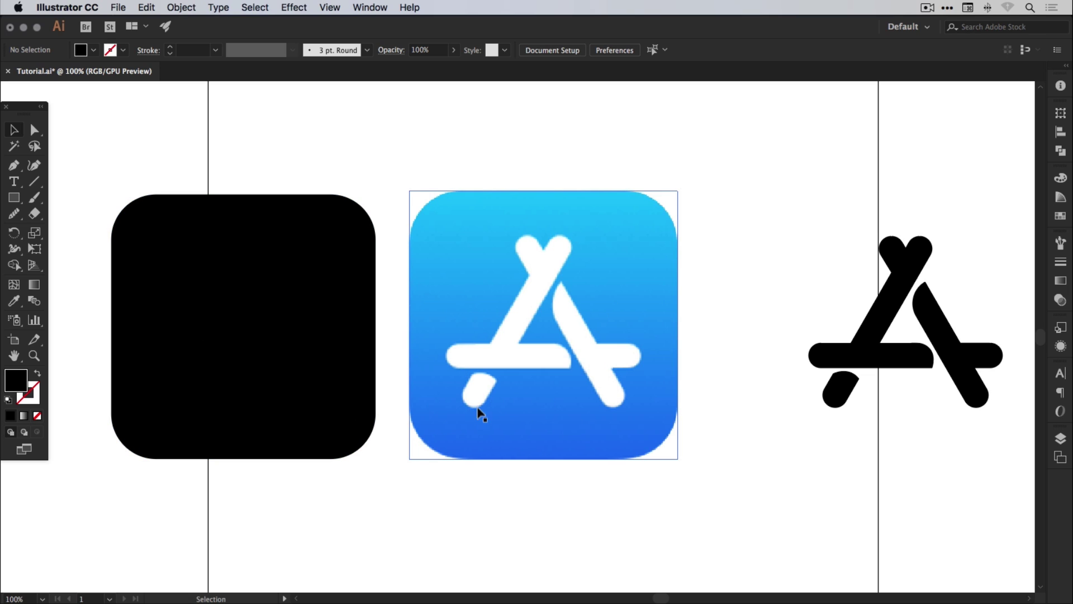
left_click(14, 302)
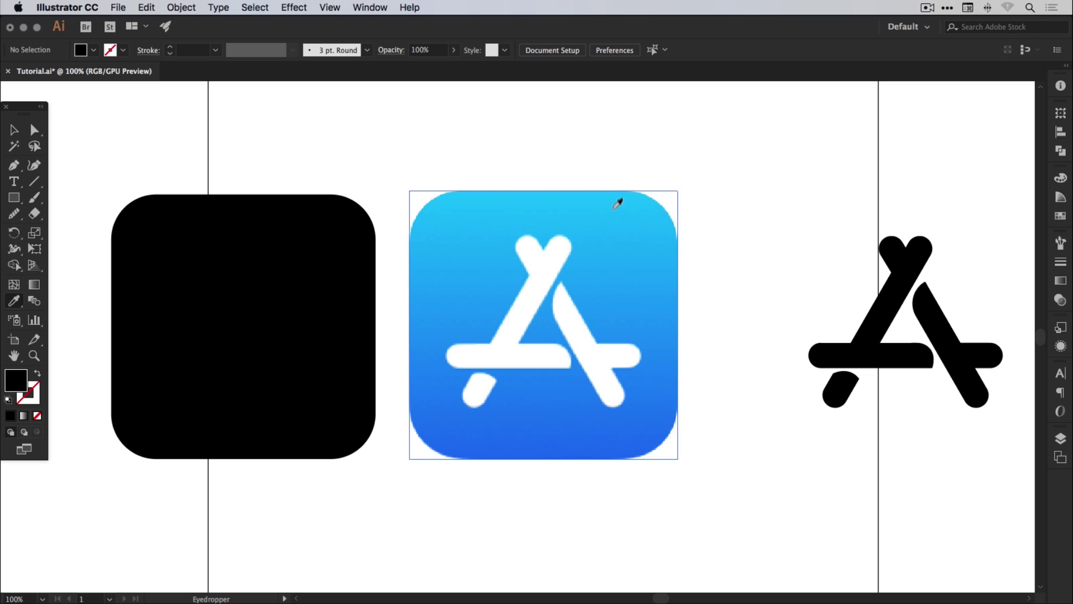
left_click(553, 457)
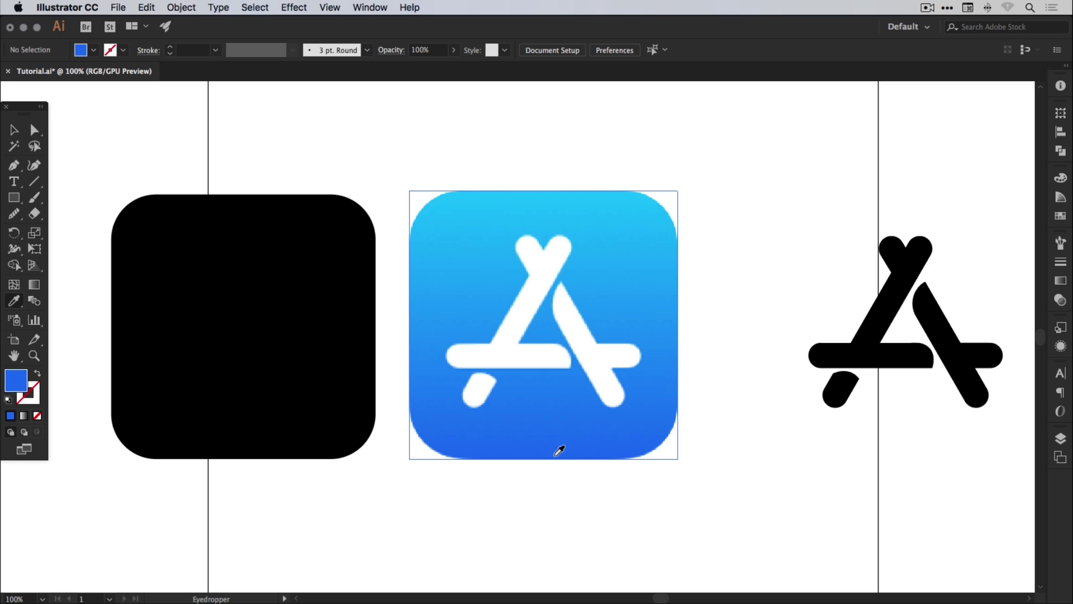
double_click(17, 382)
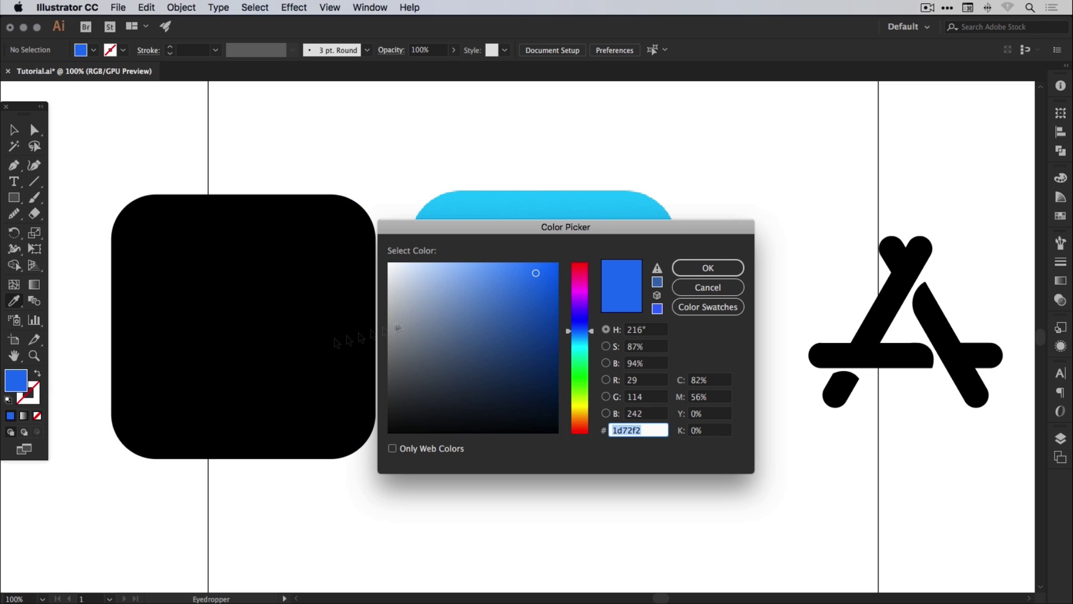
left_click_drag(592, 226, 591, 210)
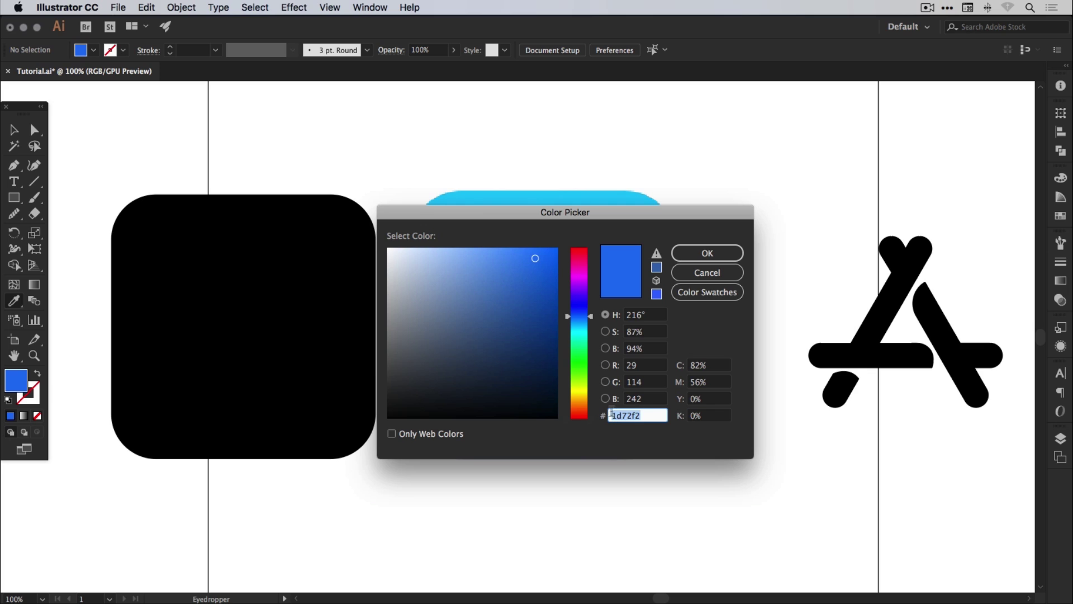
left_click(708, 254)
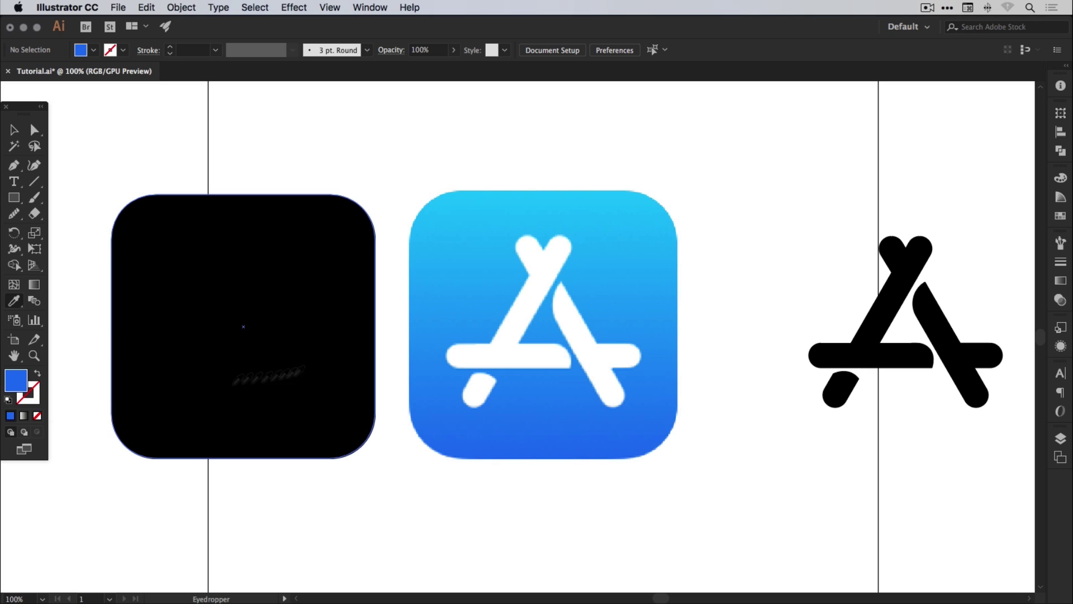
Save the current dark blue fill, R=29 G=114 B=242, as a new global process-colour swatch.
left_click(1059, 217)
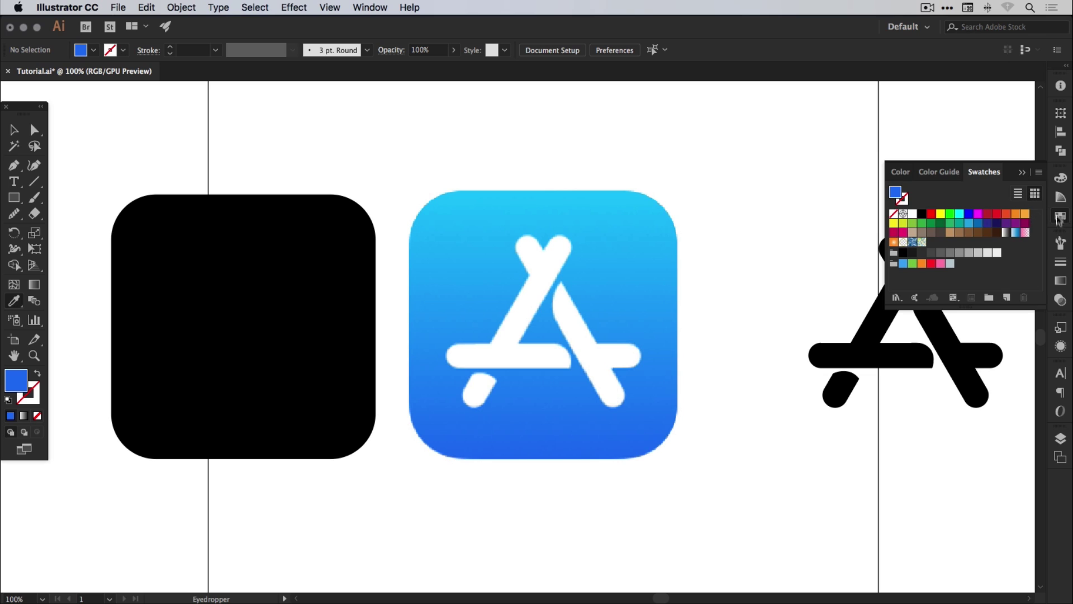
left_click(1006, 298)
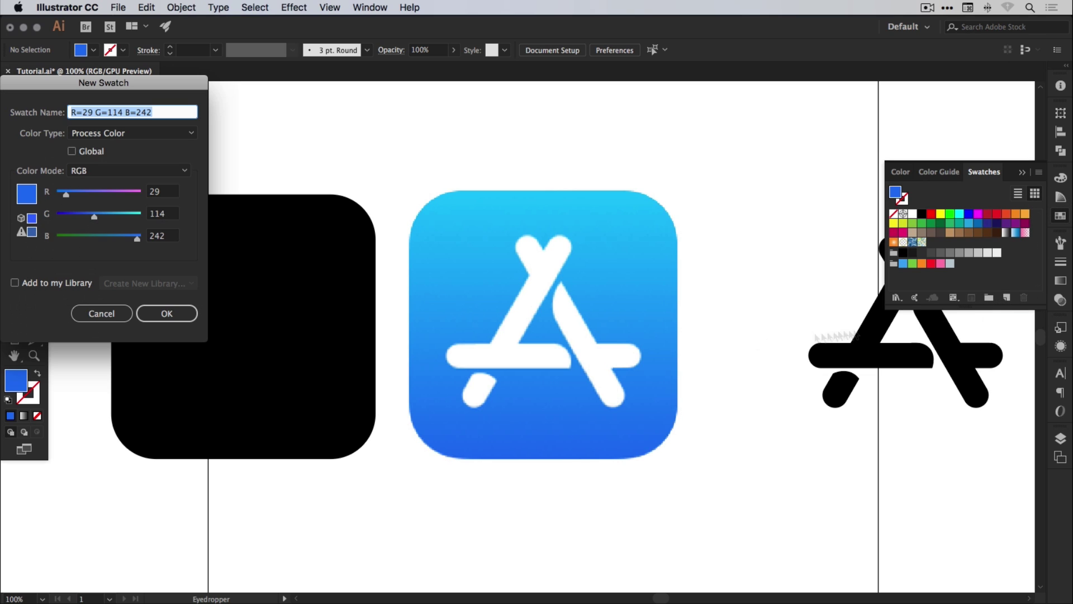
left_click(87, 156)
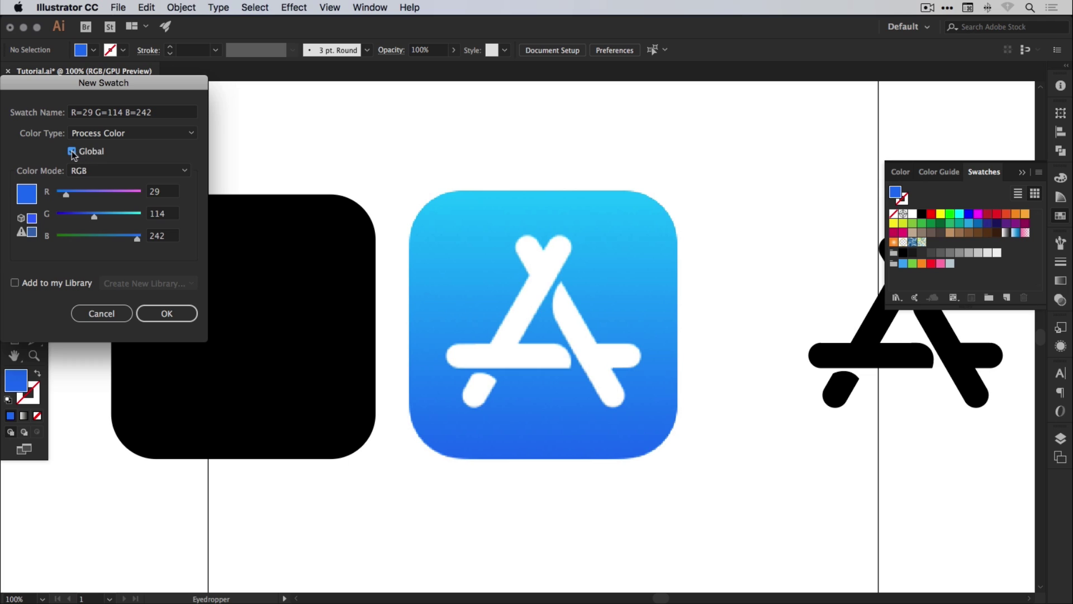
left_click(168, 323)
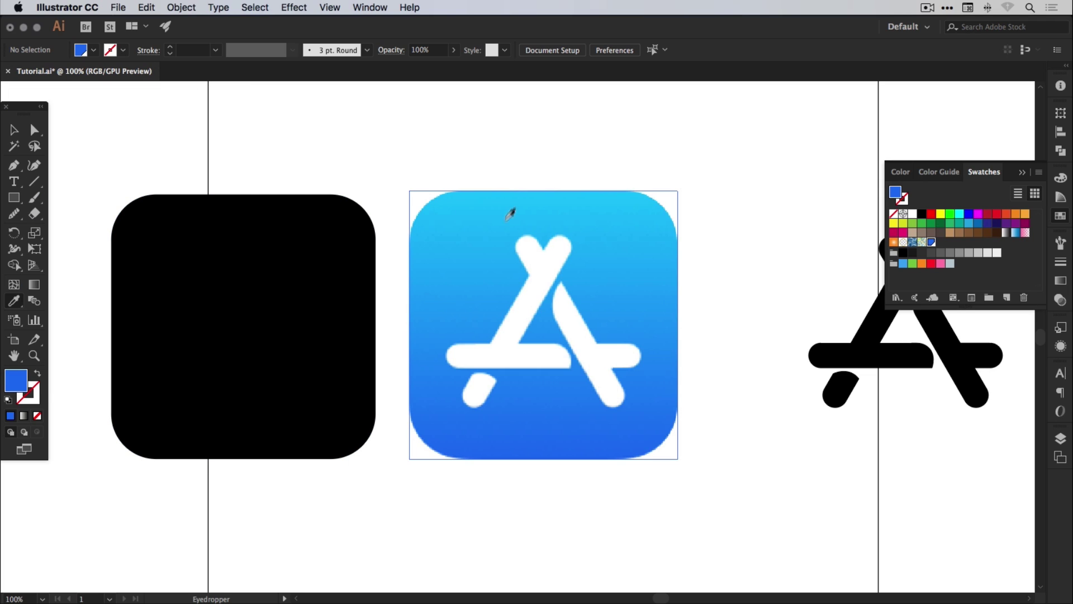
Sample the light blue at the reference icon's upper edge with the Eyedropper and accept it as the fill colour in the Color Picker.
left_click(509, 190)
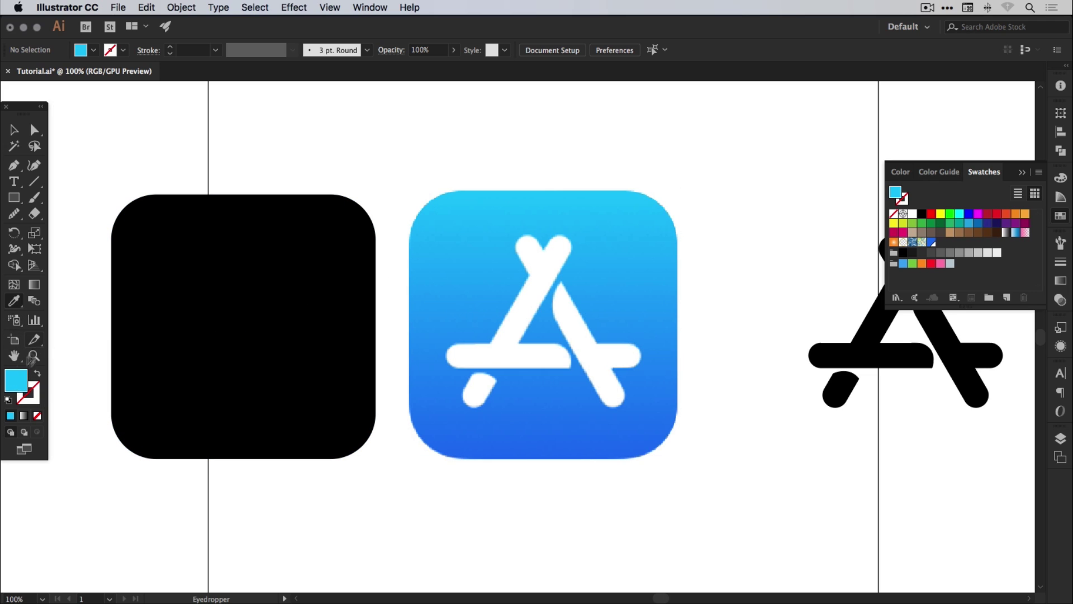
double_click(25, 386)
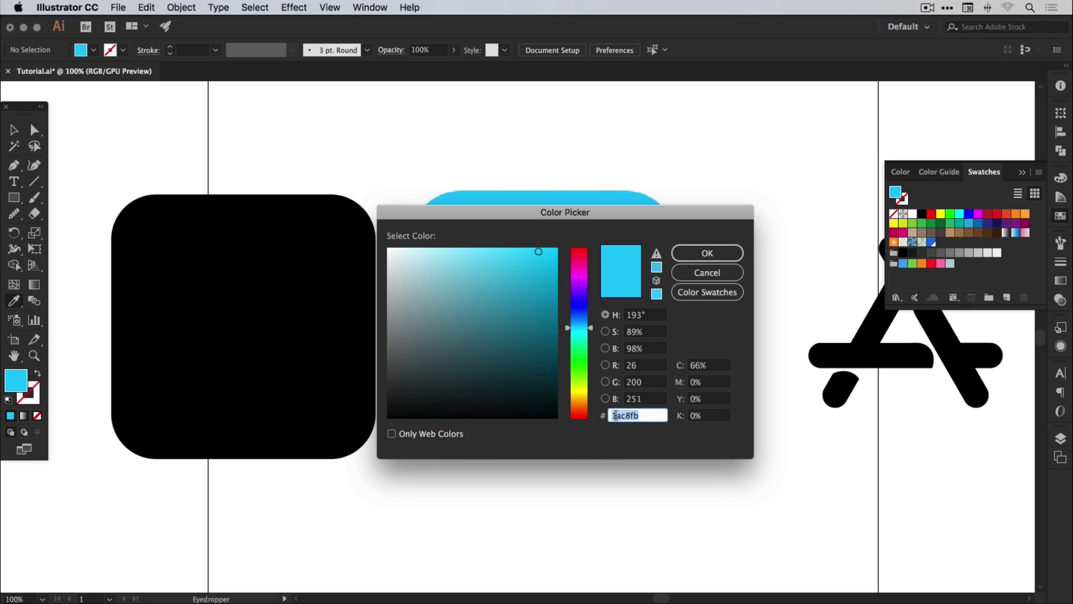
left_click(709, 253)
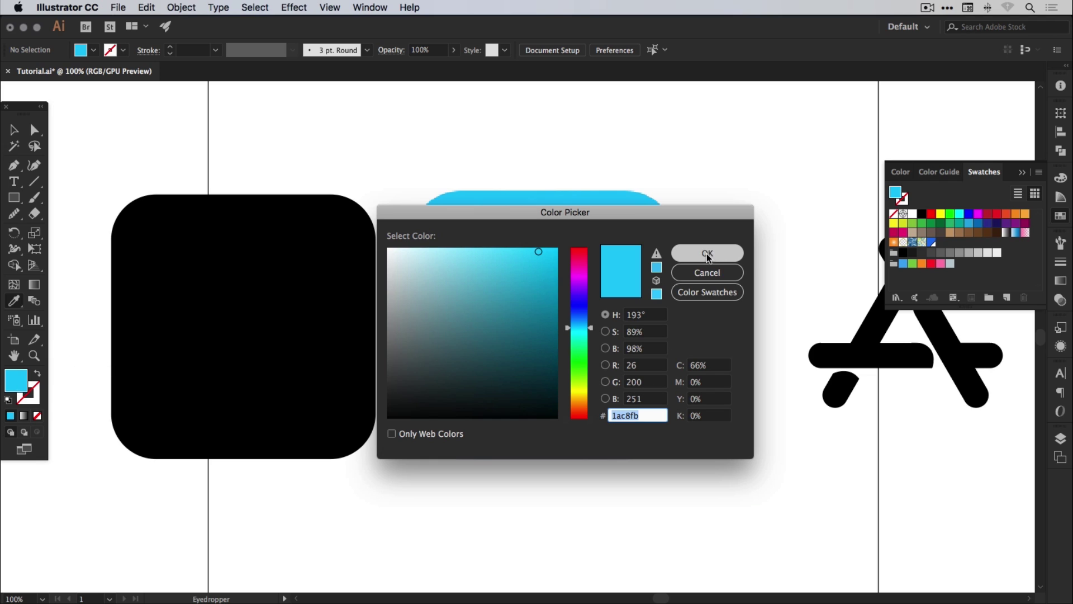
left_click(707, 253)
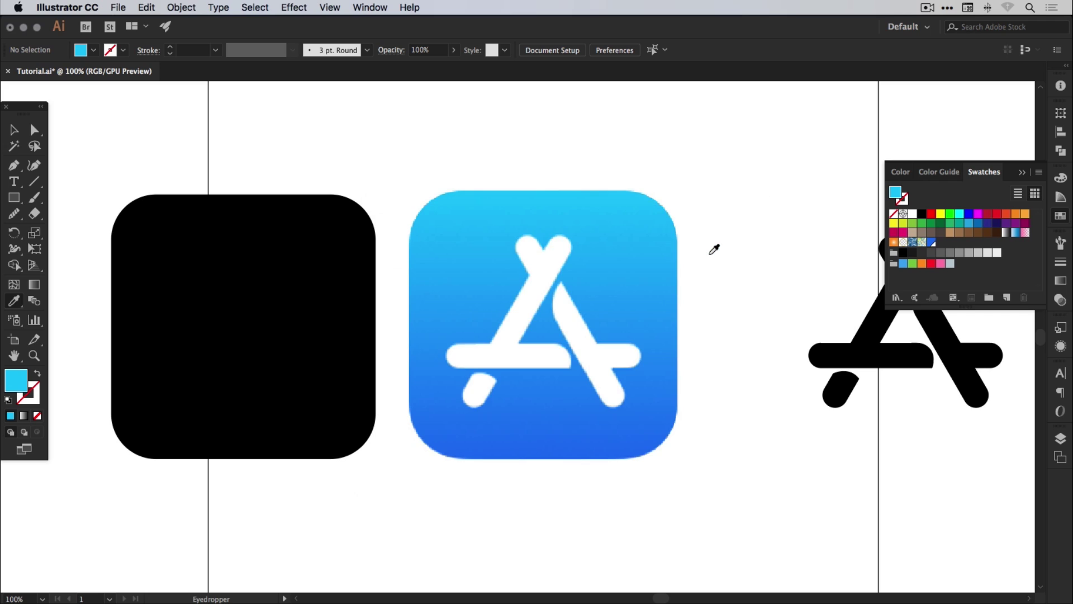
Save the sampled light blue, R=26 G=200 B=251, as a new global process-colour swatch.
left_click(1005, 296)
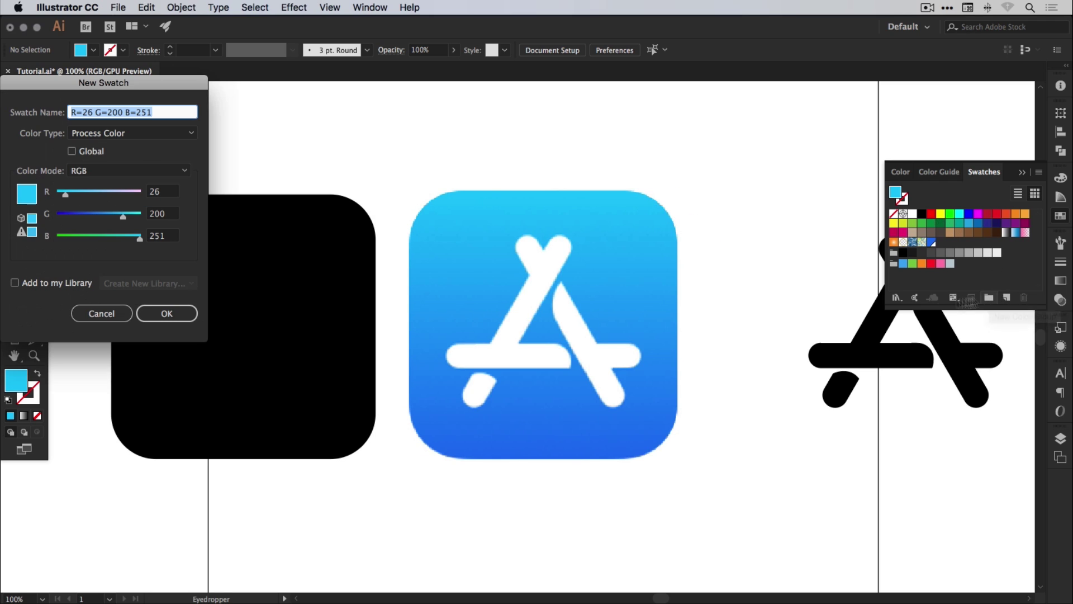
left_click(90, 153)
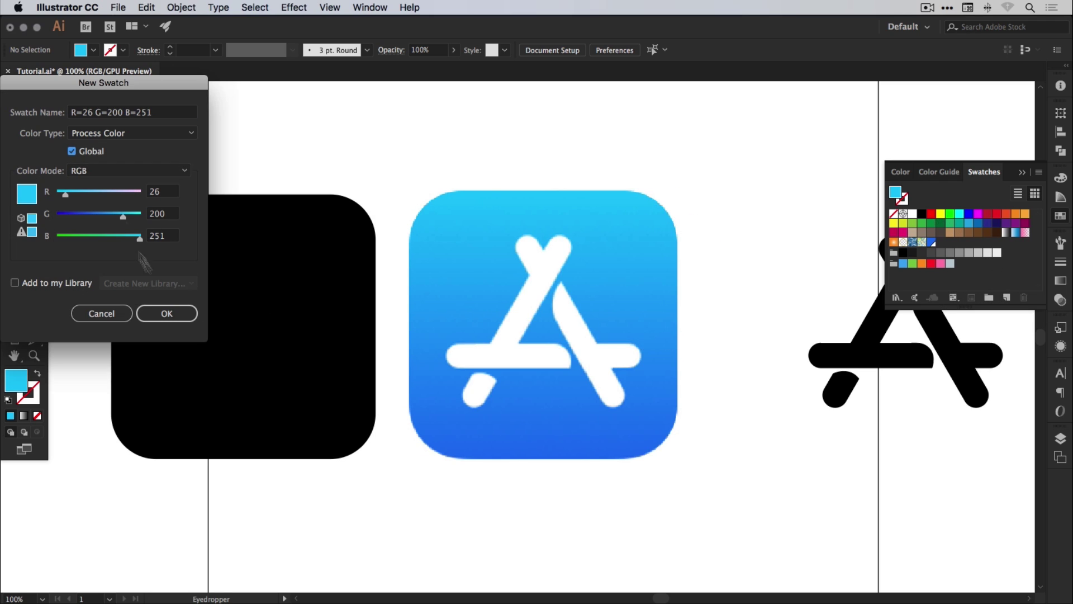
left_click(165, 313)
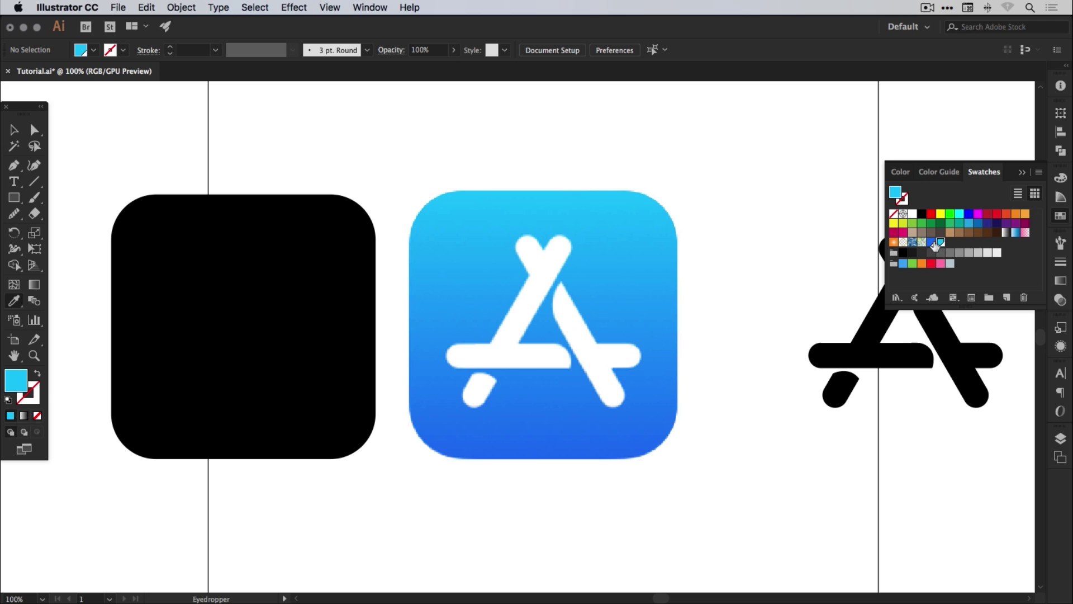
Select the black rounded square and fill it with the default white-to-black linear gradient.
left_click(13, 131)
left_click_drag(140, 147, 321, 403)
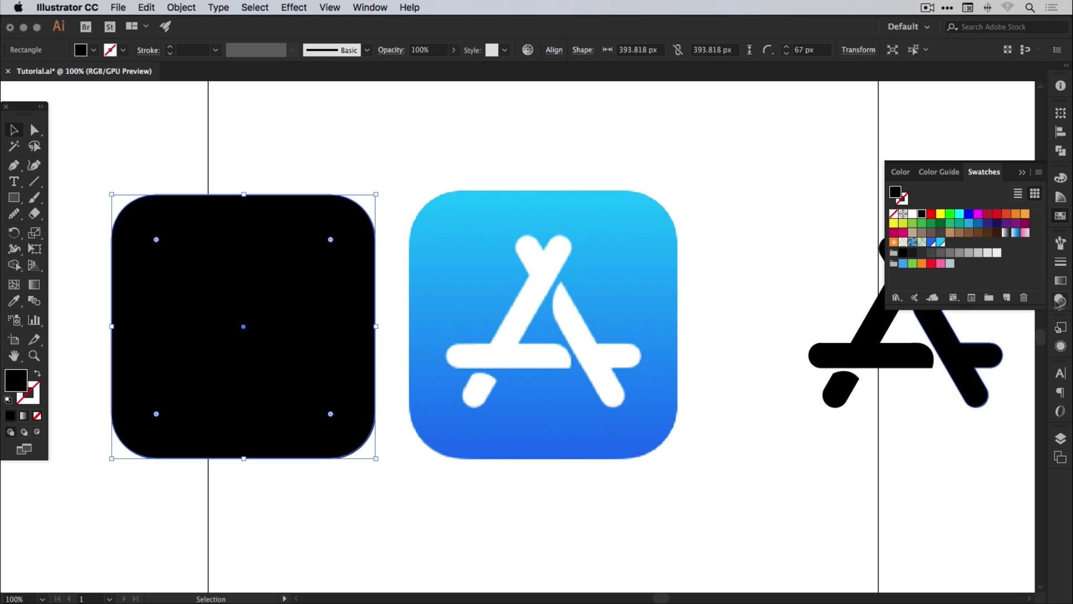
left_click(1061, 281)
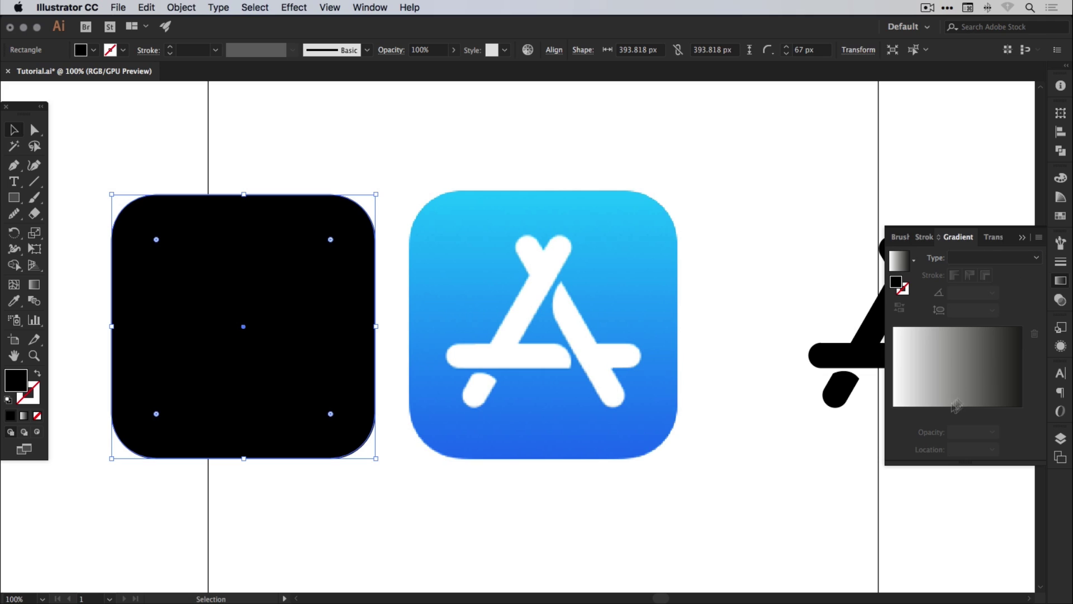
left_click(952, 366)
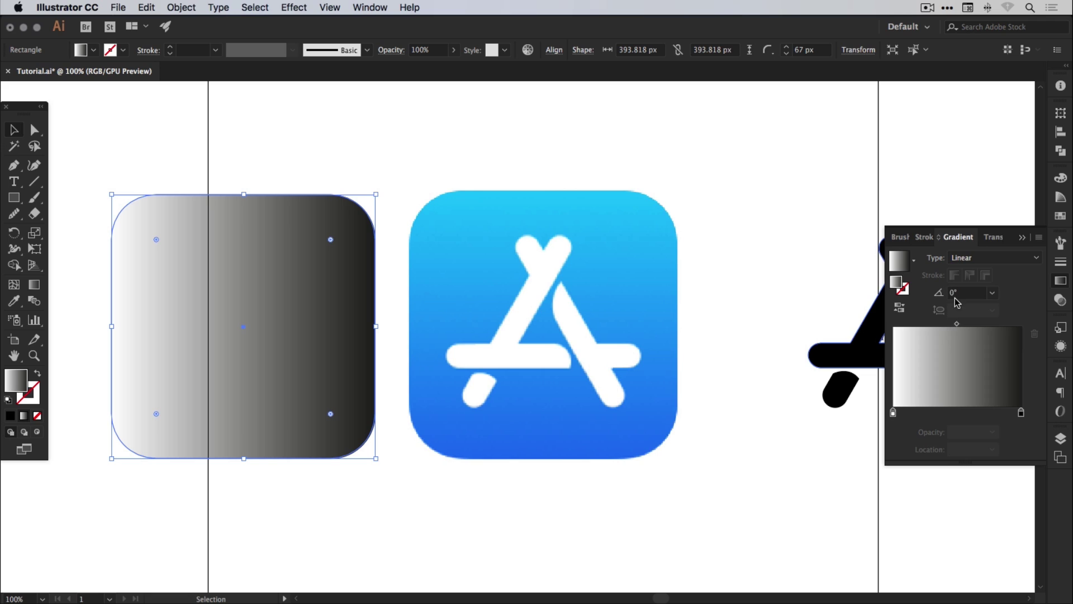
Set the rounded square's gradient angle to 90° and reverse the gradient so its dark end lies at the lower edge.
left_click(971, 293)
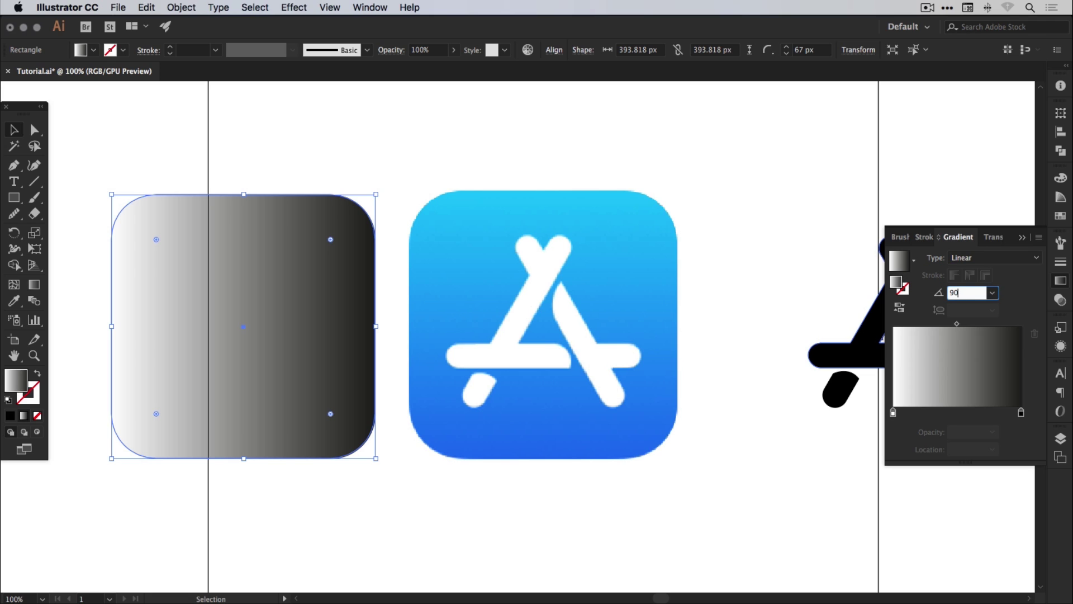
key("Return")
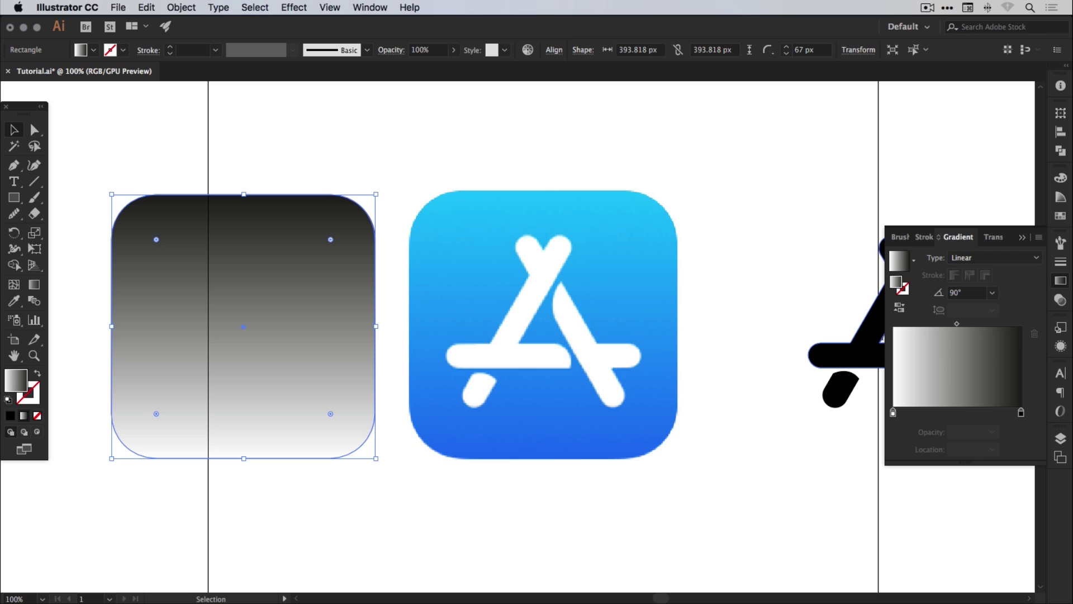
left_click(900, 308)
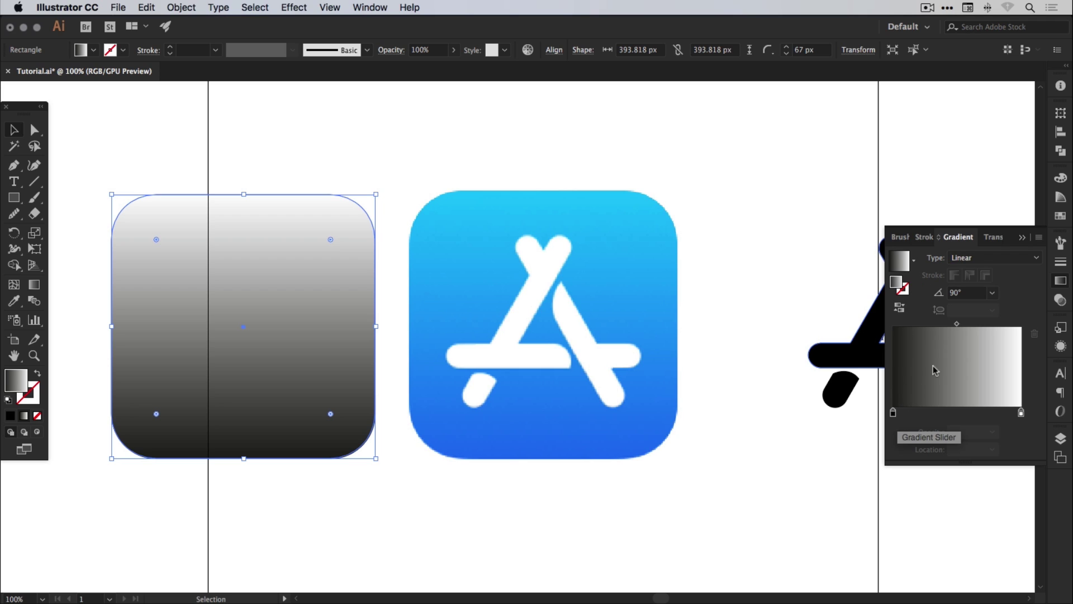
Colour the gradient's black stop with the saved dark blue swatch and its white stop with the saved light blue swatch.
double_click(893, 414)
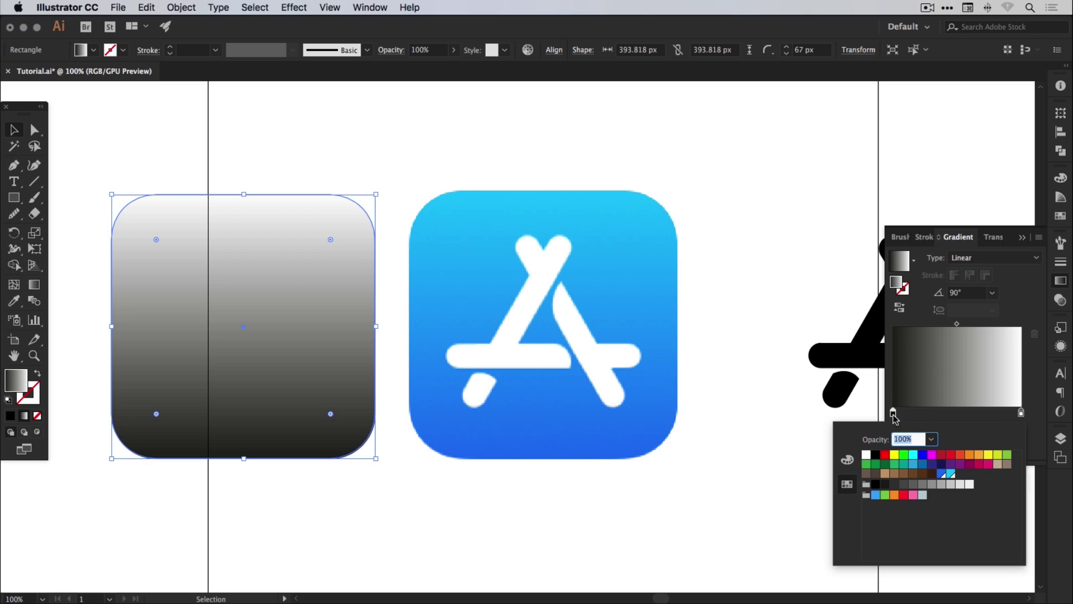
left_click(943, 475)
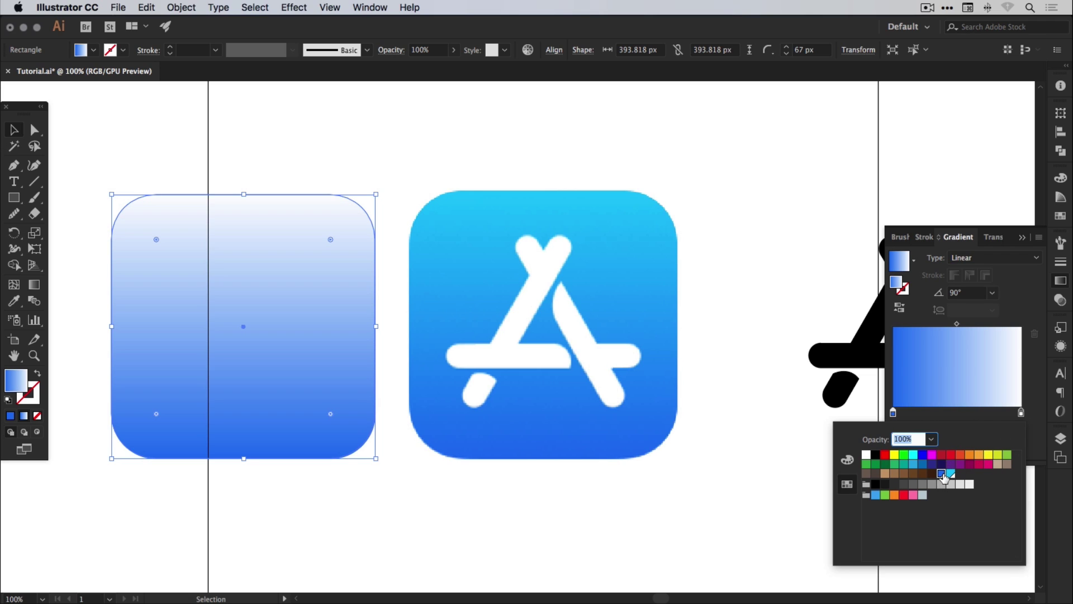
double_click(1021, 414)
left_click(951, 474)
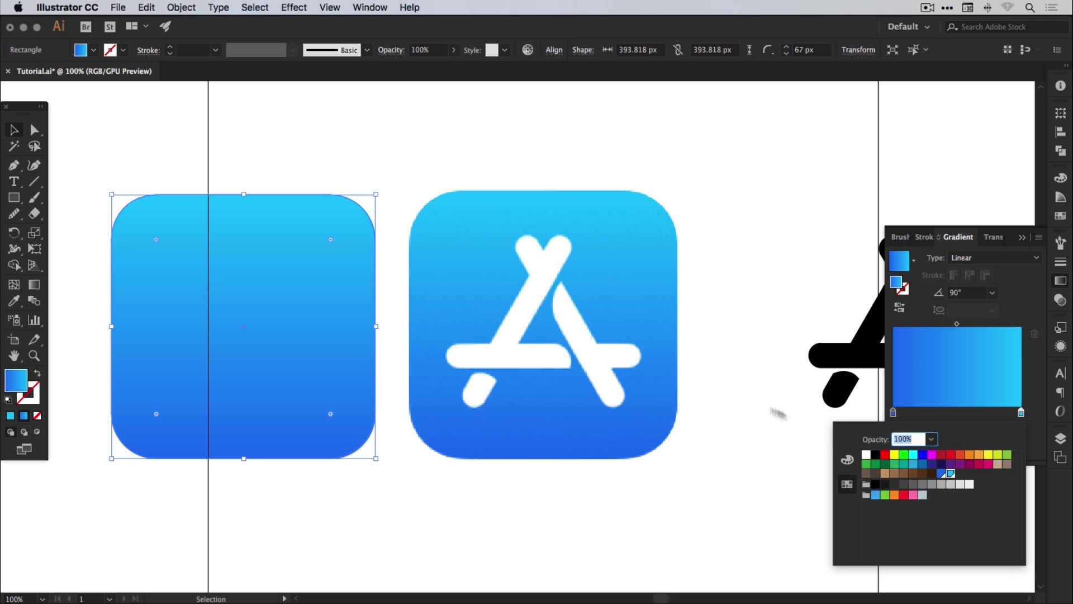
left_click(1061, 280)
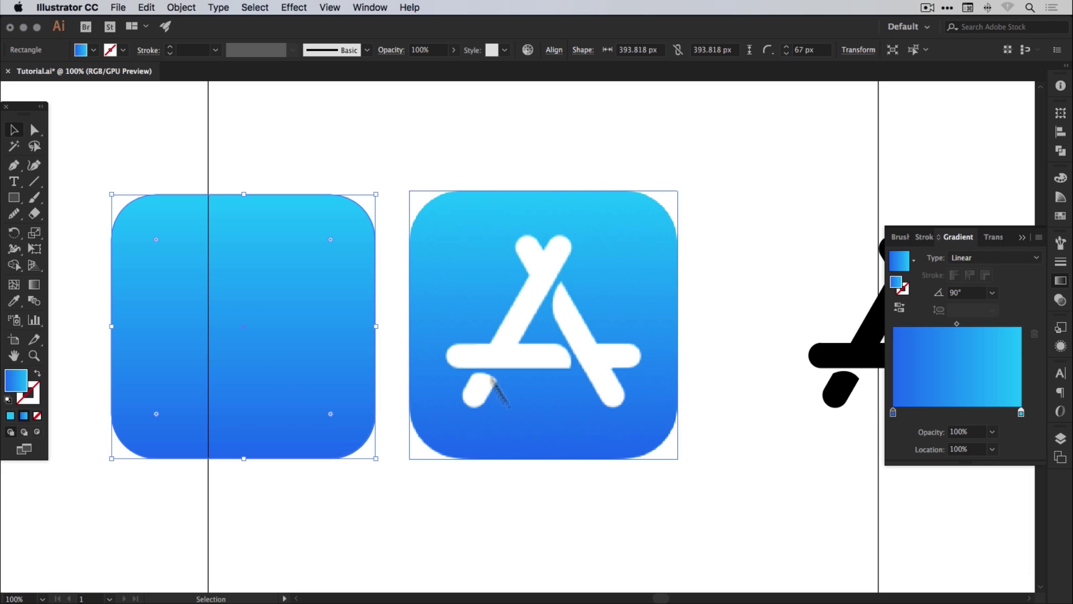
left_click(1061, 281)
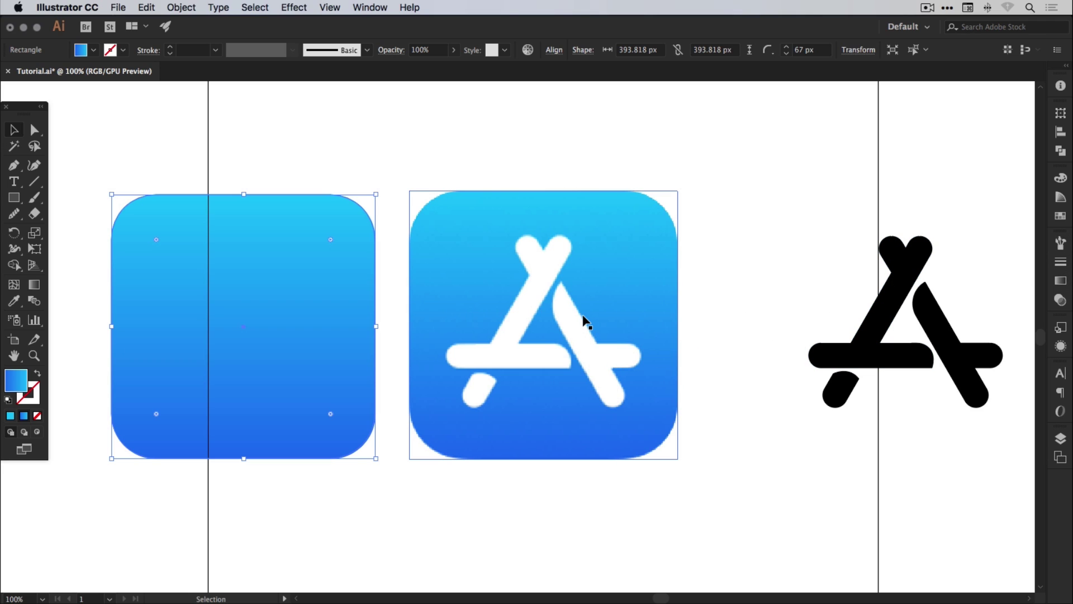
Delete the reference App Store image and move the gradient rounded square horizontally to the right into its place.
left_click(609, 271)
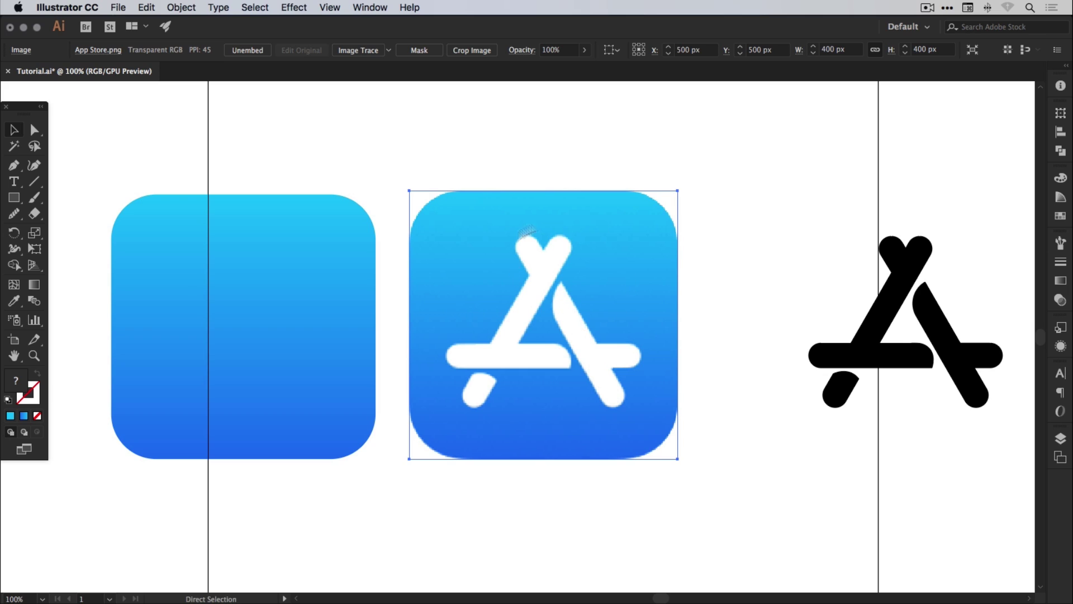
key("Delete")
left_click_drag(449, 499, 58, 132)
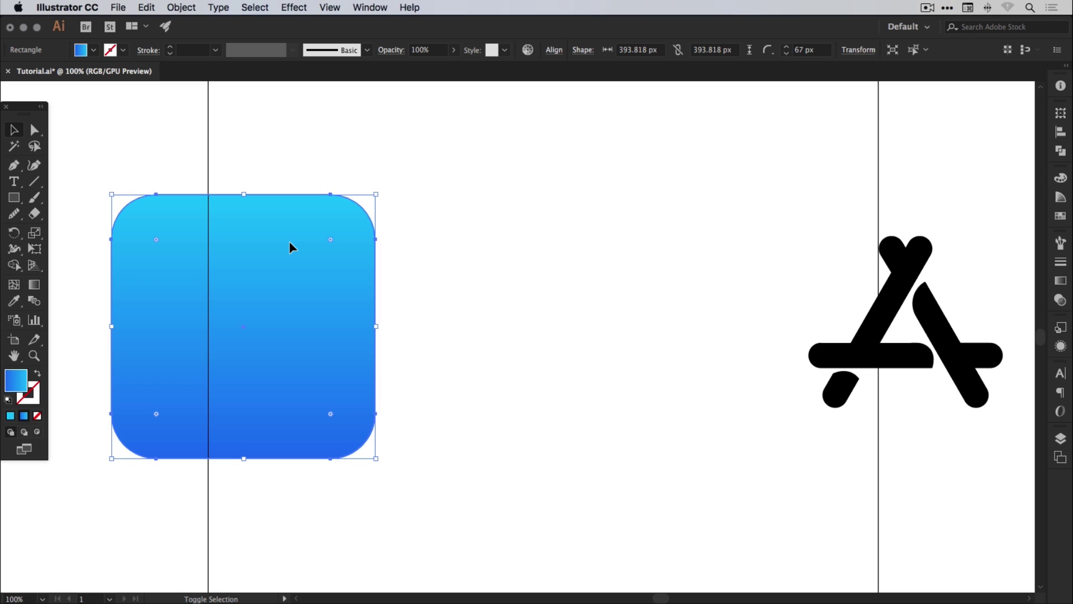
key("shift+Right")
key("shift+Right")
key("shift+Right")
key("shift+Right")
key("shift+Right")
key("shift+Right")
key("shift+Right")
key("shift+Right")
key("shift+Right")
key("shift+Right")
key("shift+Right")
key("shift+Right")
key("shift+Right")
key("shift+Right")
key("shift+Right")
key("shift+Right")
key("shift+Right")
key("shift+Right")
key("shift+Right")
key("shift+Right")
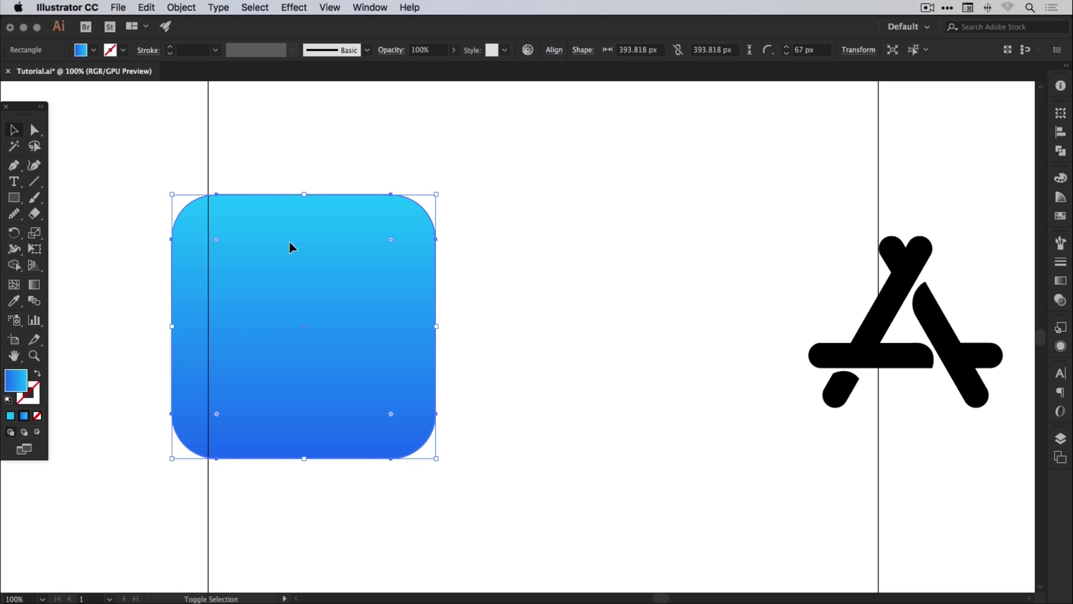
key("shift+Right")
key("shift+Right")
key("shift+Right")
key("shift+Right")
key("shift+Right")
key("shift+Right")
key("shift+Right")
key("shift+Right")
key("shift+Right")
key("shift+Right")
key("shift+Right")
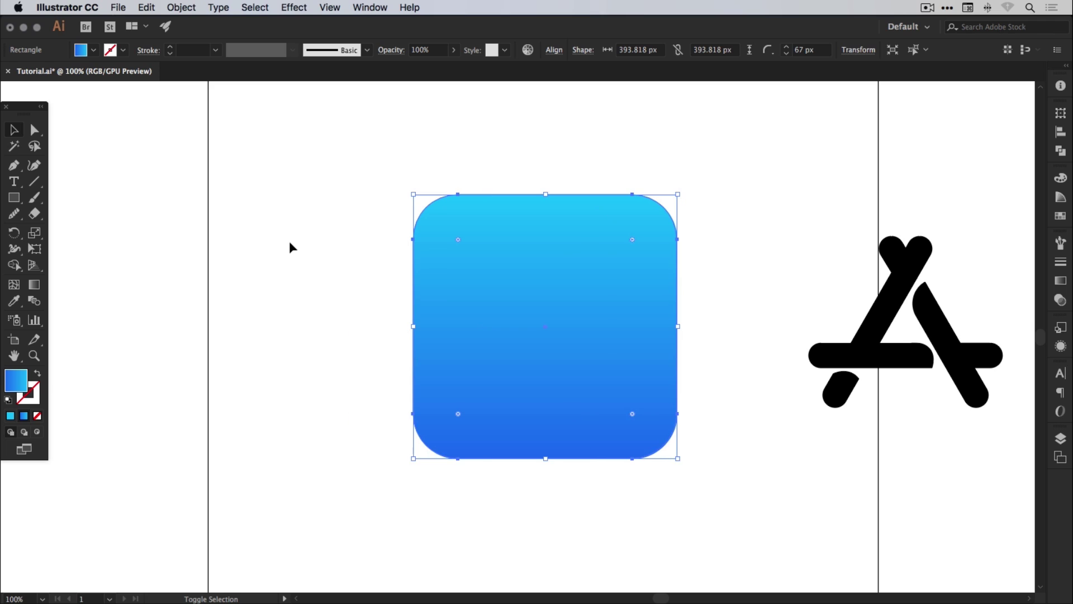
Move the black letter A group horizontally to the left onto the gradient square, at X 500.333 px.
left_click_drag(794, 445, 984, 190)
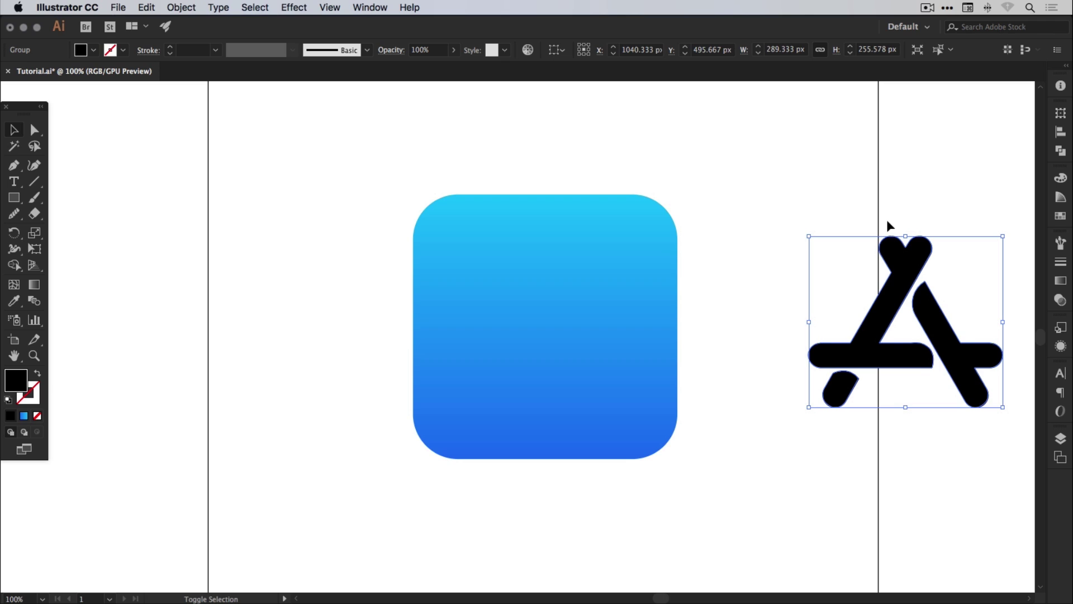
key("shift+Left")
key("shift+Left")
key("shift+Left")
key("shift+Left")
key("shift+Left")
key("shift+Left")
key("shift+Left")
key("shift+Left")
key("shift+Left")
key("shift+Left")
key("shift+Left")
key("shift+Left")
key("shift+Left")
key("shift+Left")
key("shift+Left")
key("shift+Left")
key("shift+Left")
key("shift+Left")
key("shift+Left")
key("shift+Left")
key("shift+Left")
key("shift+Left")
key("shift+Left")
key("shift+Left")
key("shift+Left")
key("shift+Left")
key("shift+Left")
key("shift+Left")
key("shift+Left")
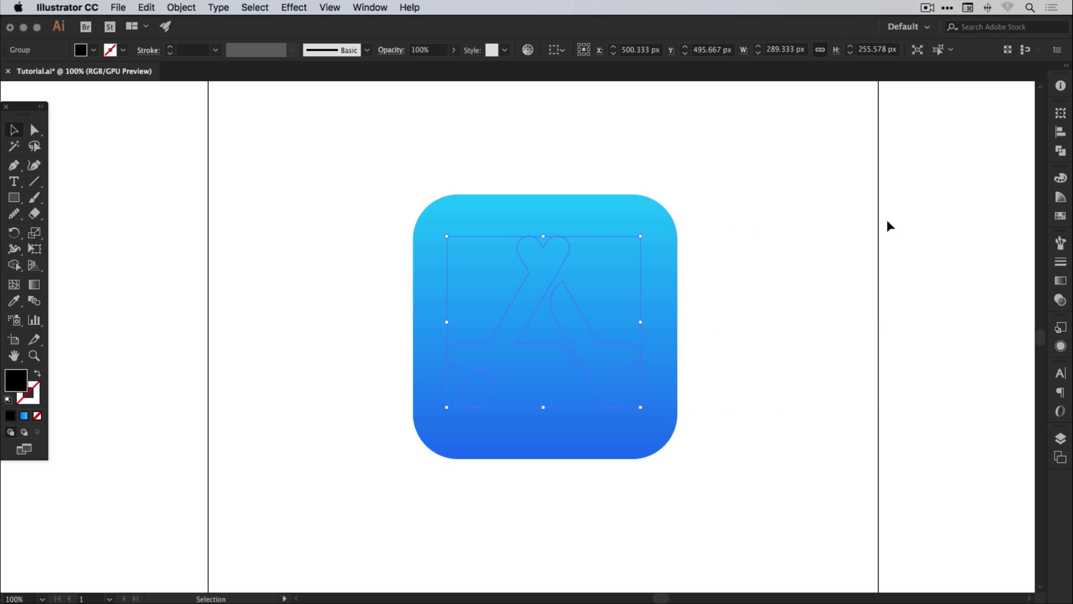
Bring the letter A group to the front of the gradient square and clear the selection.
left_click(178, 7)
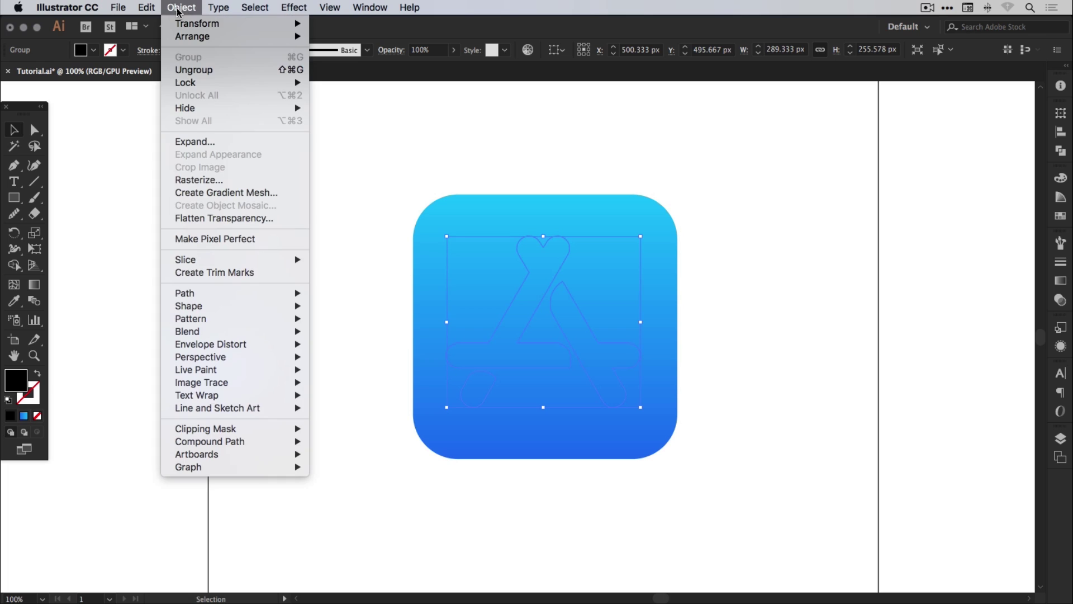
mouse_move(190, 37)
left_click(364, 37)
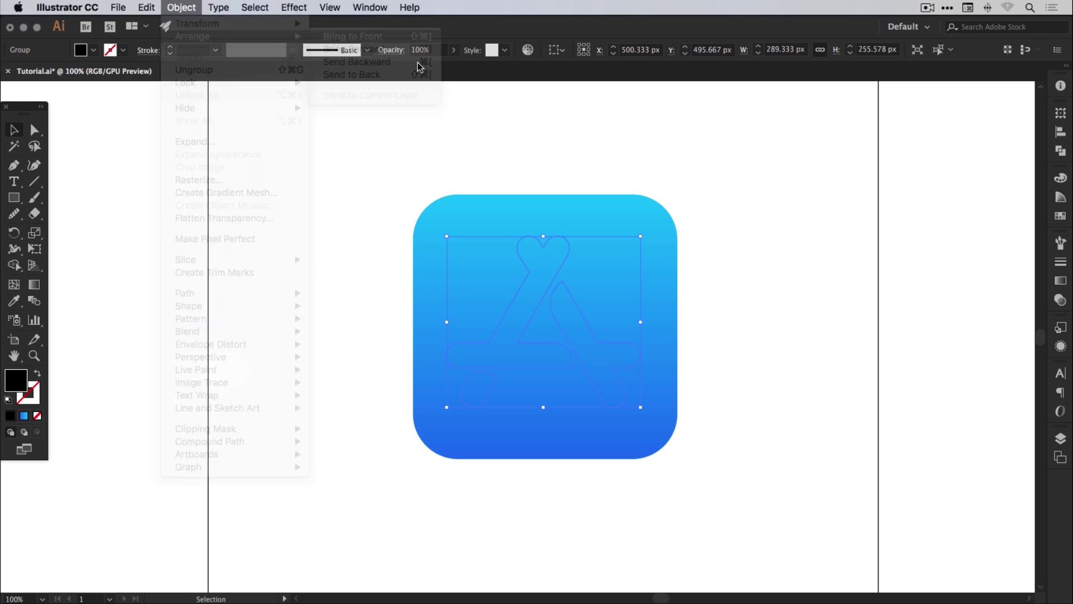
left_click(759, 289)
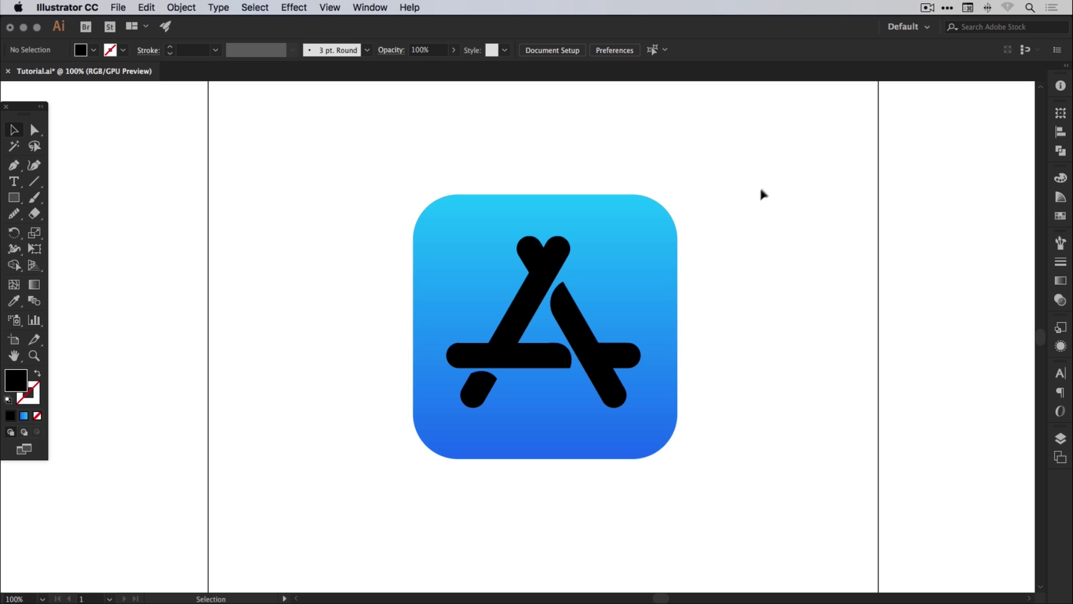
Select the letter A and the gradient square together and centre them on each other horizontally and vertically, aligning to the selection.
left_click_drag(730, 164, 363, 545)
left_click(561, 50)
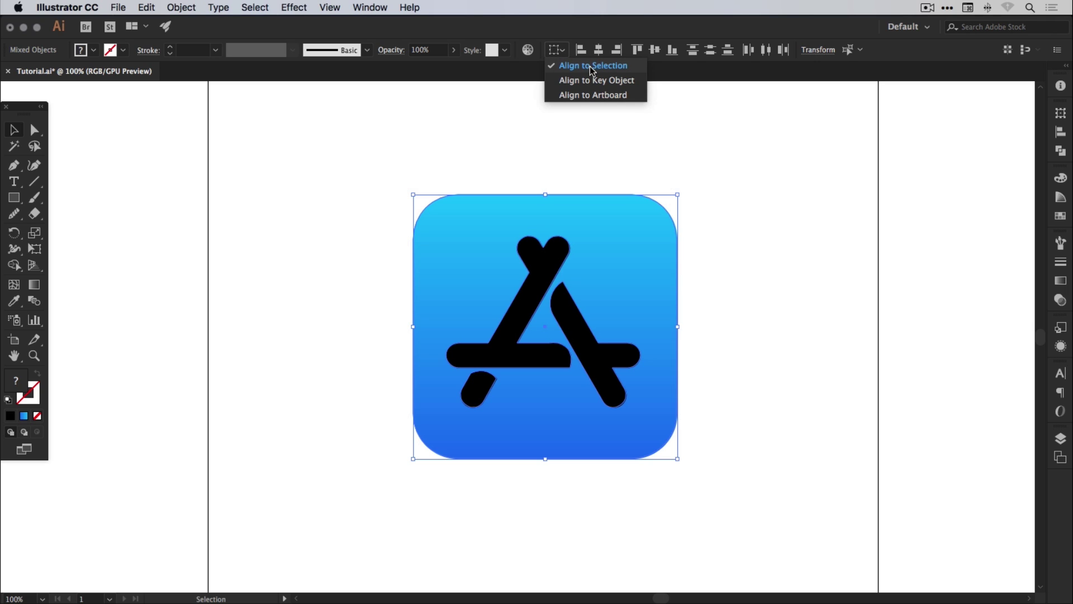
left_click(592, 64)
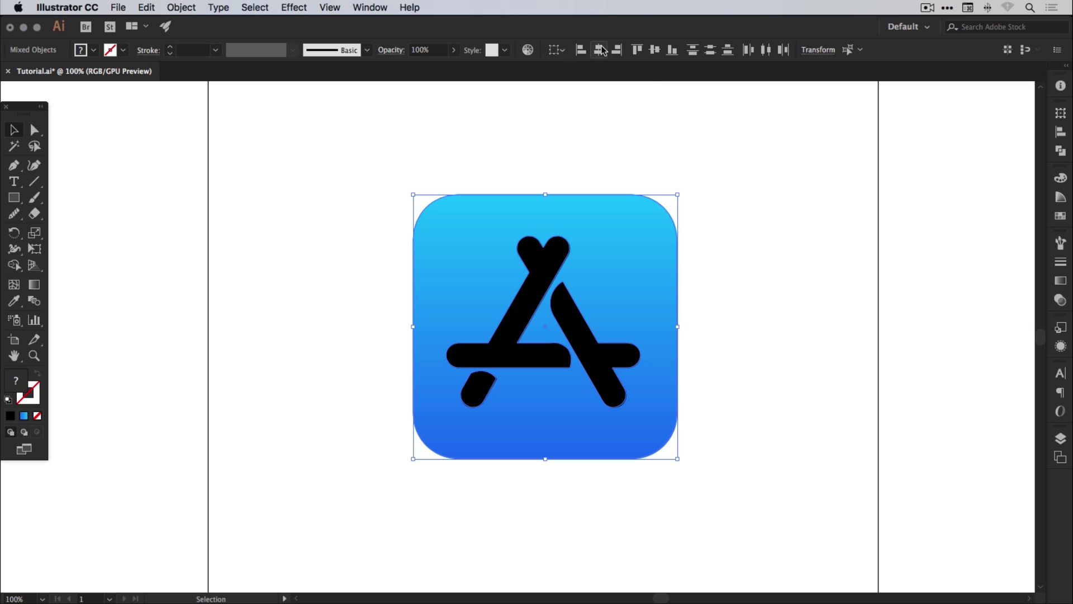
left_click(602, 51)
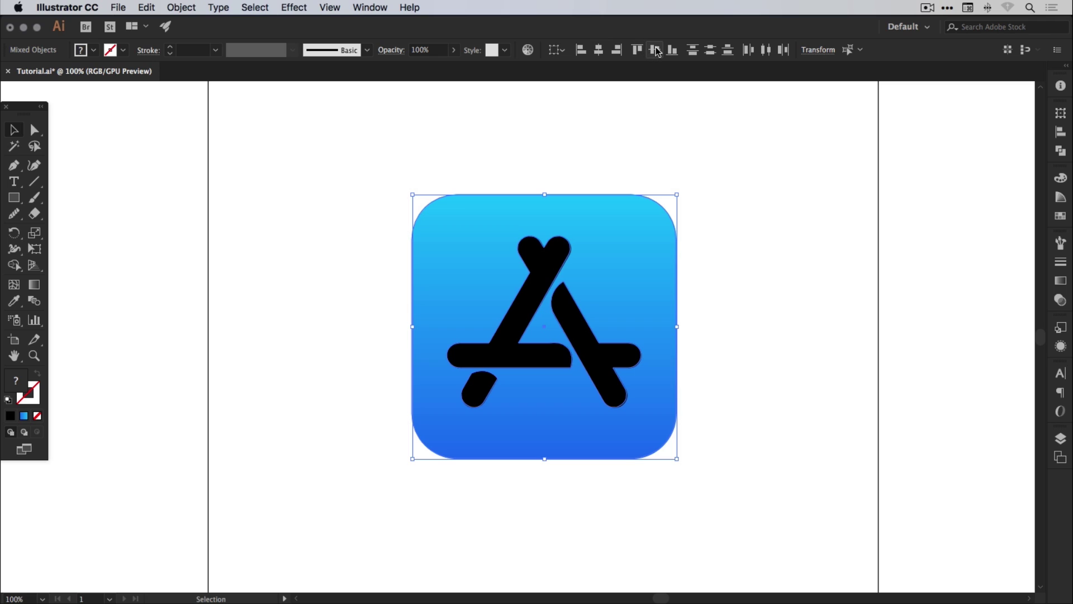
left_click(655, 51)
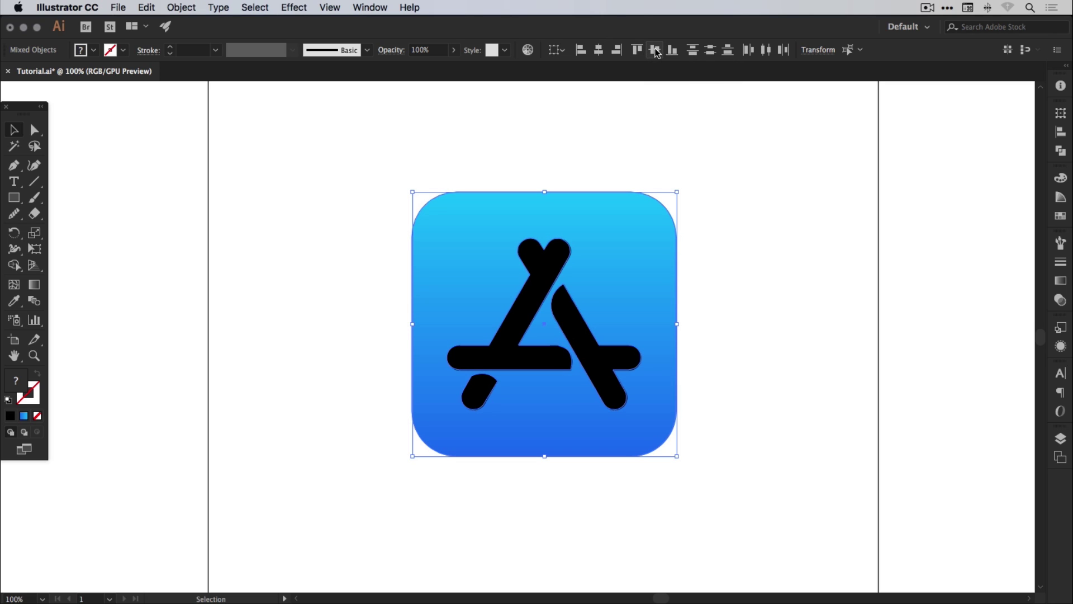
Fill the black letter A group with the white swatch and clear the selection.
left_click(798, 240)
left_click(590, 353)
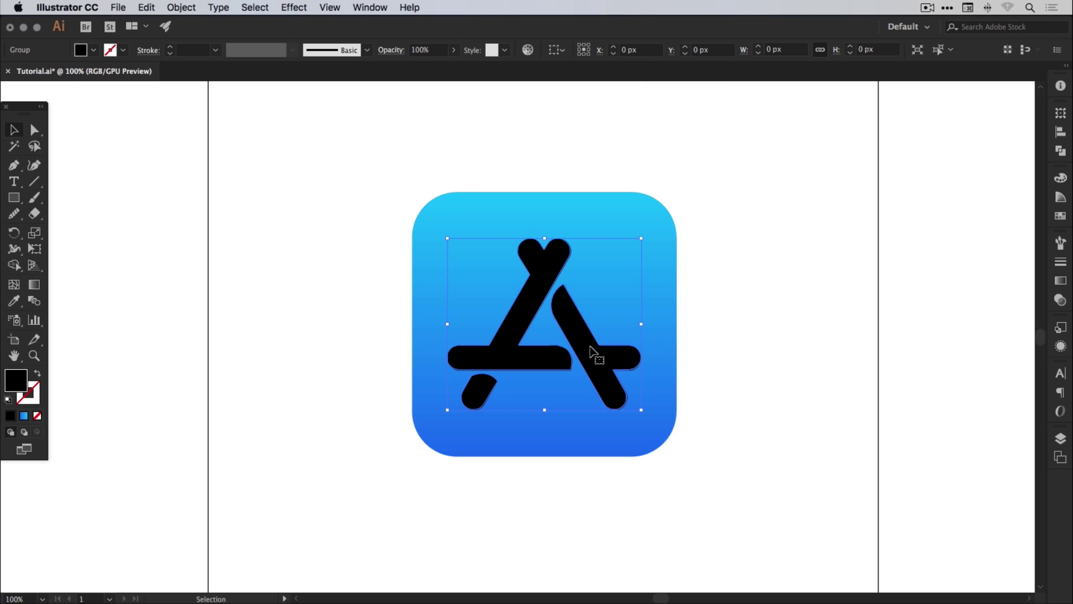
left_click(1061, 216)
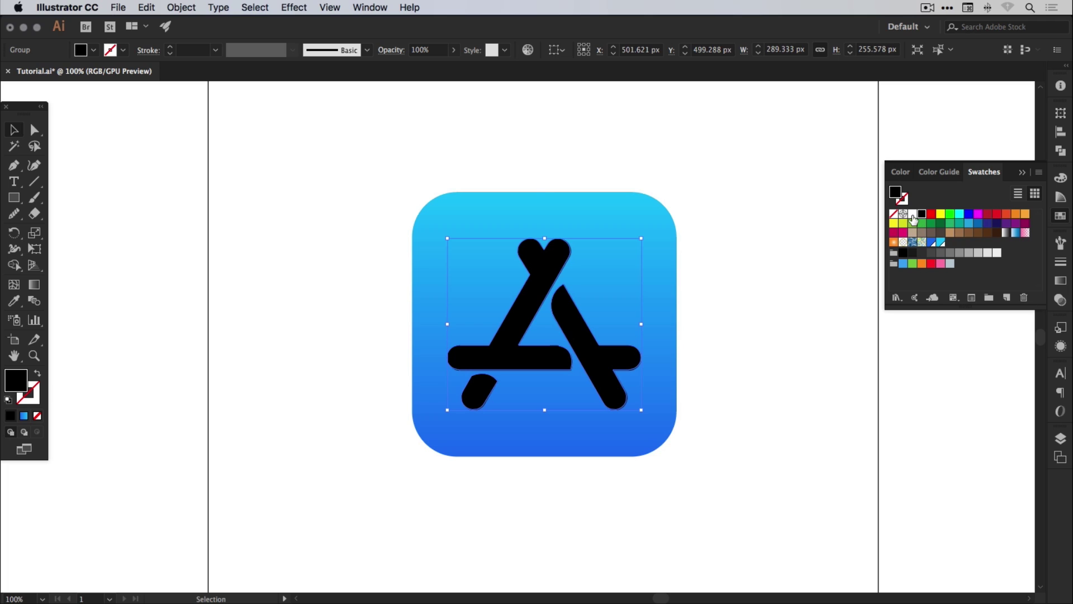
left_click(913, 214)
left_click(1061, 216)
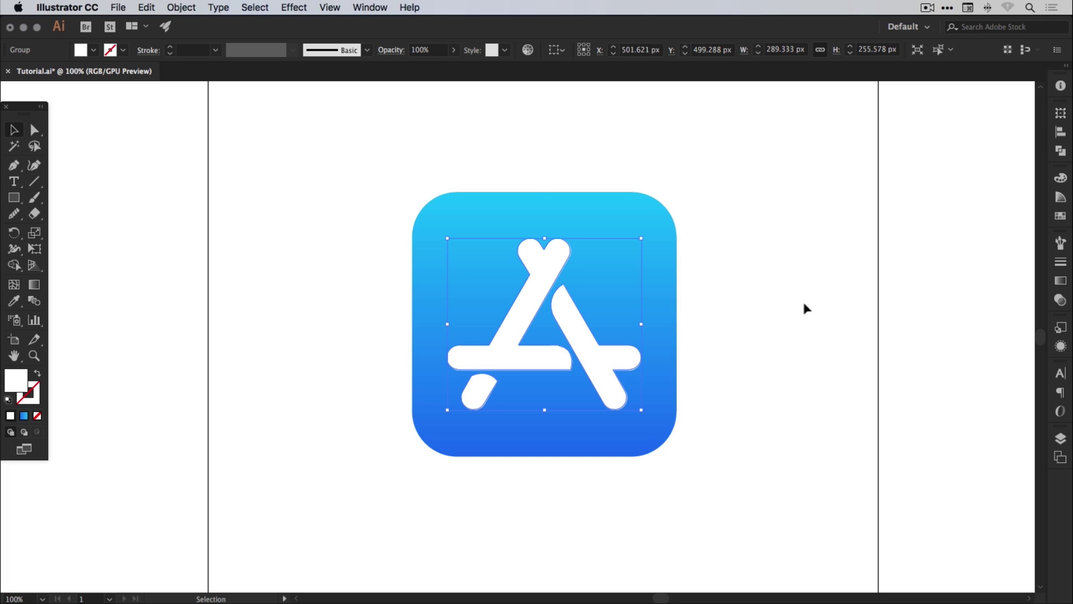
left_click(823, 334)
Draw a rectangle about 767 by 601 px around the icon and send it to the back.
left_click(13, 197)
left_click_drag(328, 142, 843, 544)
key("v")
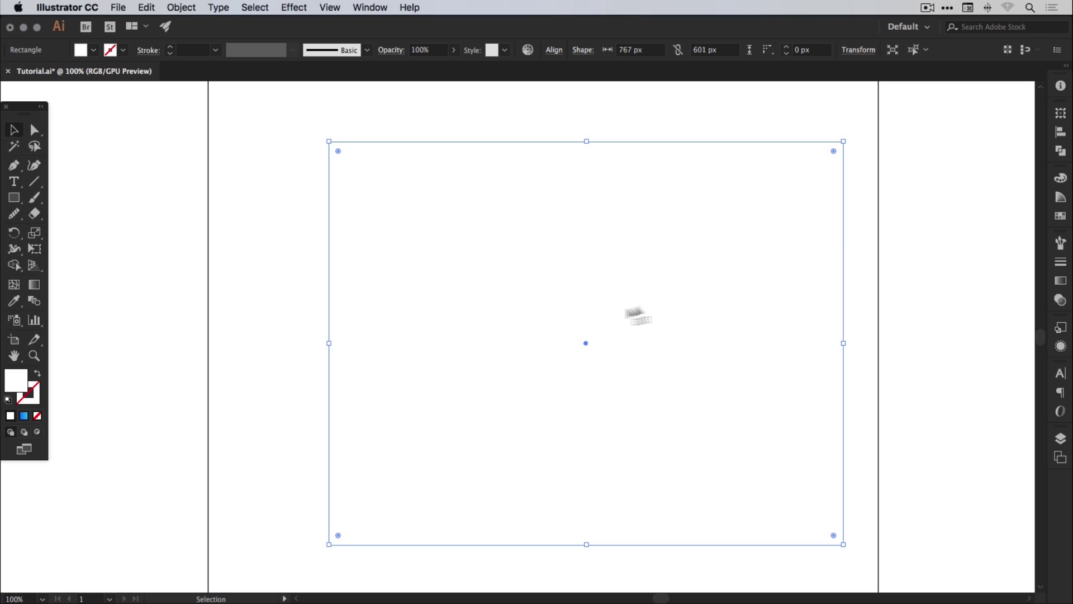
key("super+shift+bracketleft")
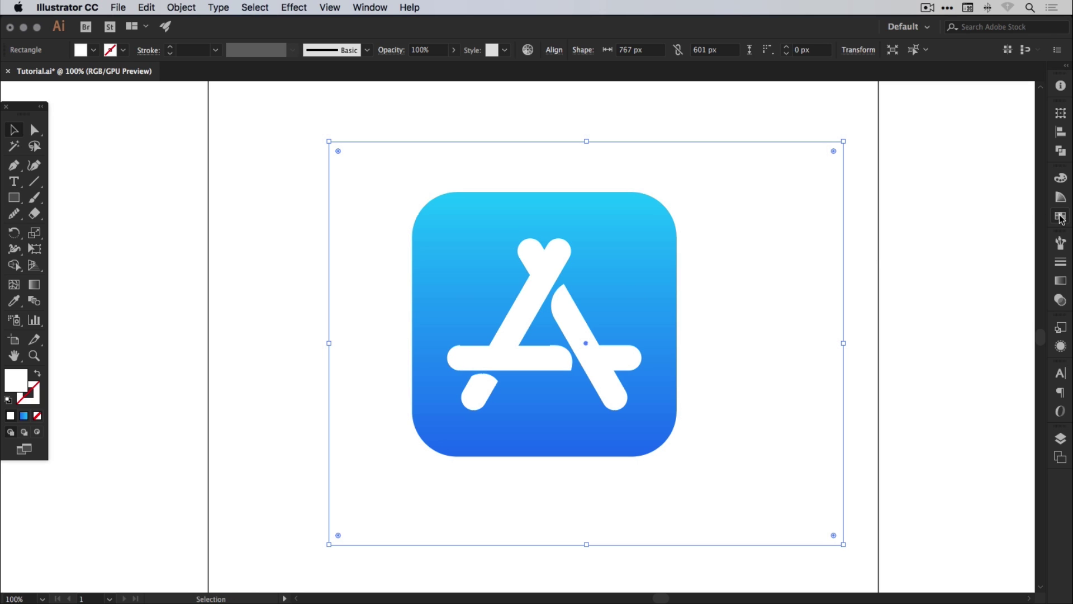
Fill the backdrop rectangle with yellow after trying red, and shift it to the left and slightly up behind the icon.
left_click(1060, 216)
left_click(931, 214)
left_click(867, 282)
left_click_drag(772, 322, 770, 307)
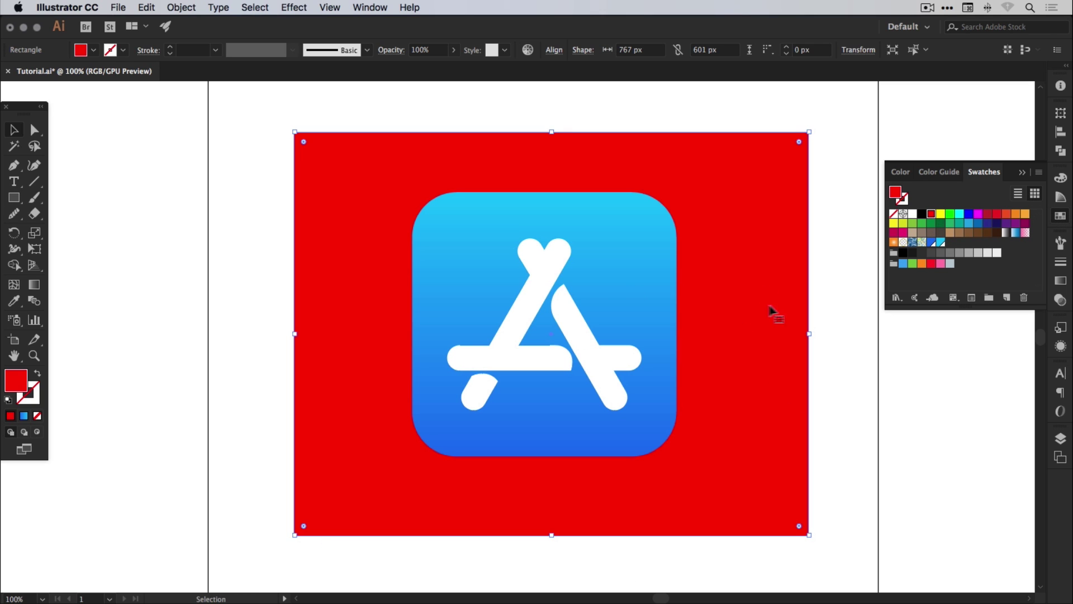
left_click(941, 214)
left_click(1061, 217)
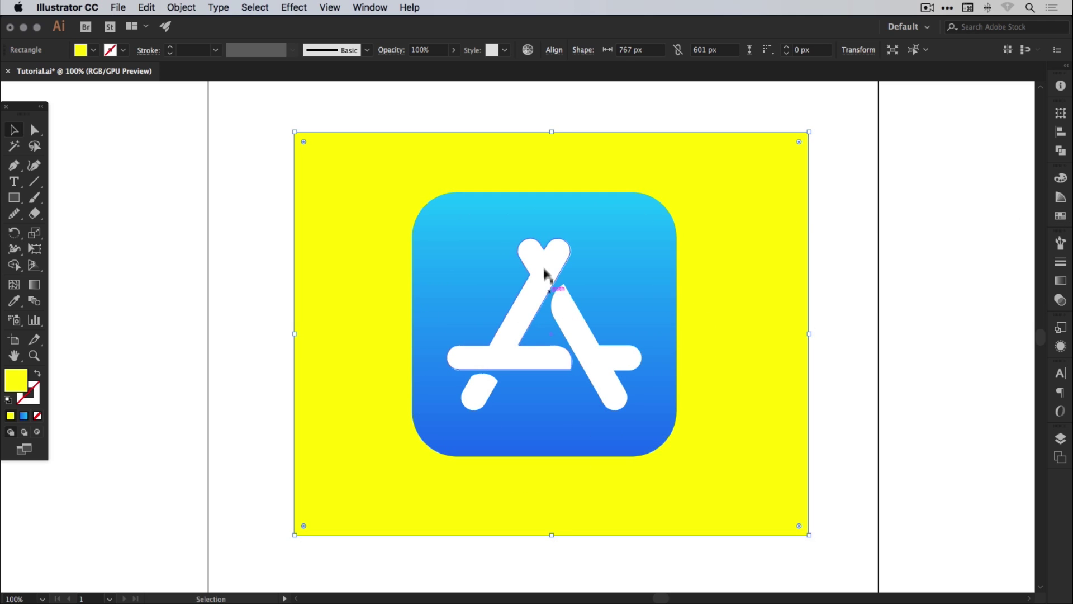
Subtract the white letter A from the gradient rounded square with Pathfinder's Minus Front, and clear the selection.
left_click(578, 331)
left_click(620, 225, "shift")
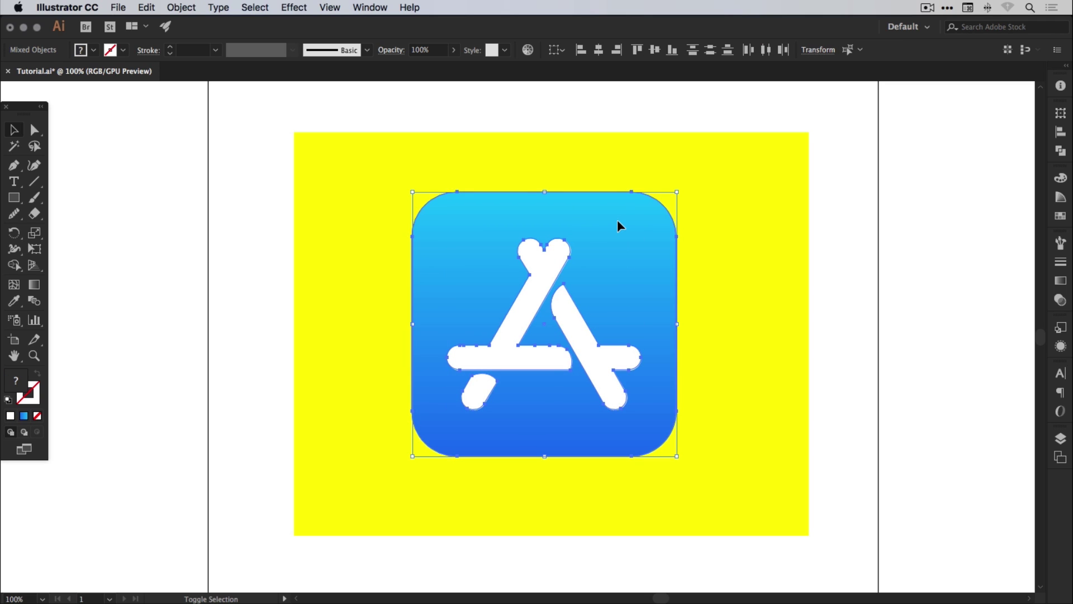
left_click(1060, 151)
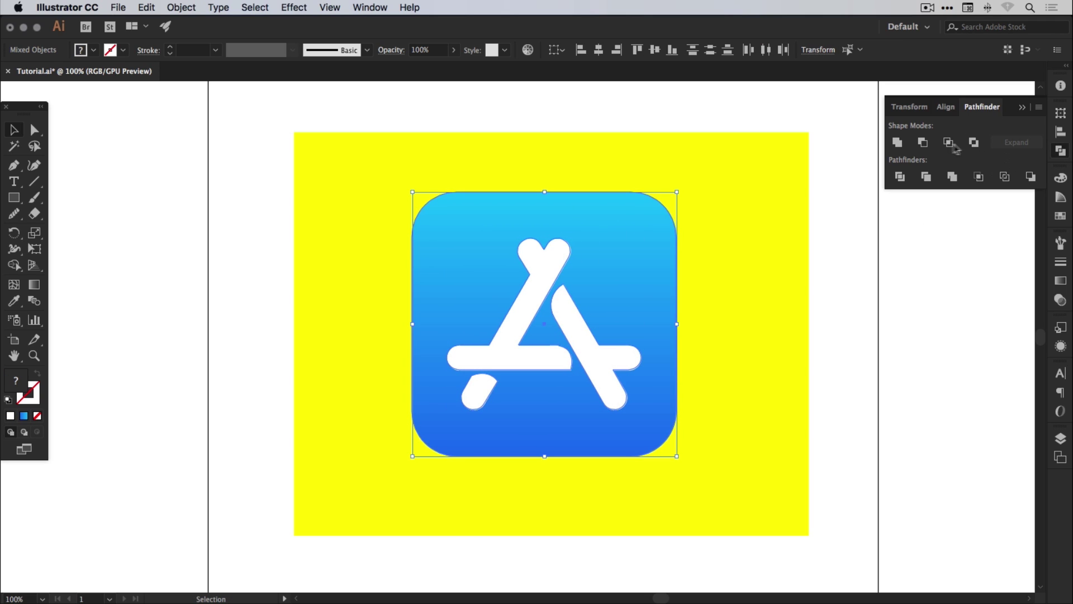
left_click(924, 144)
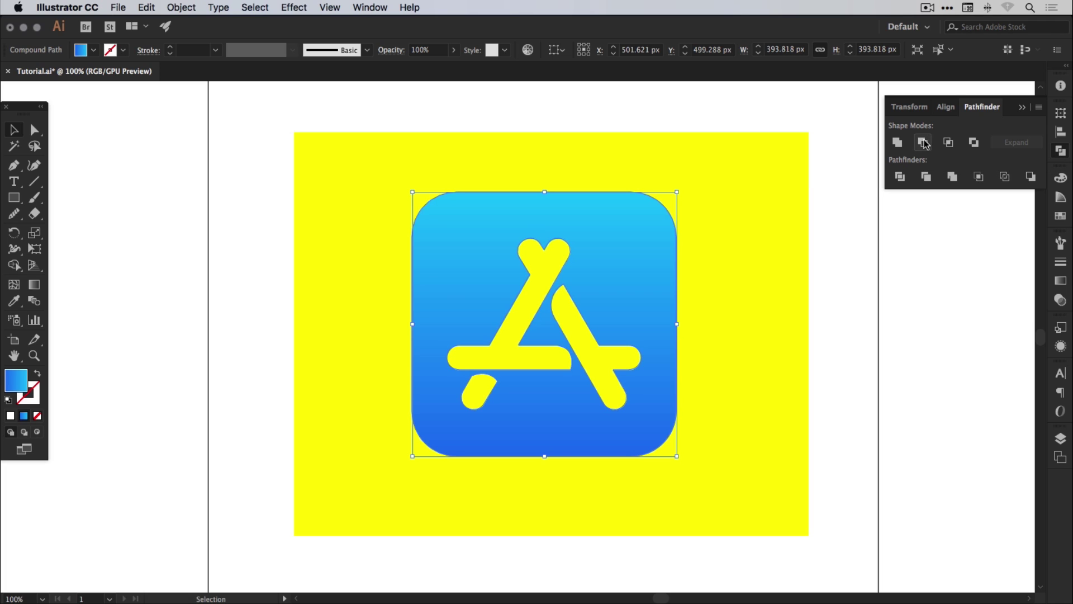
left_click(906, 280)
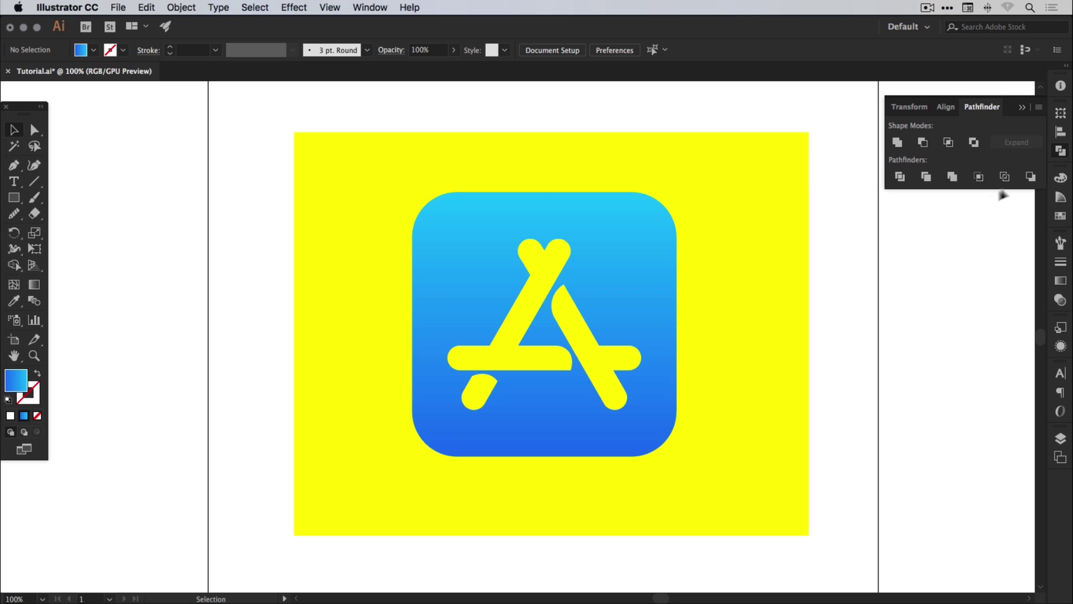
left_click(1060, 152)
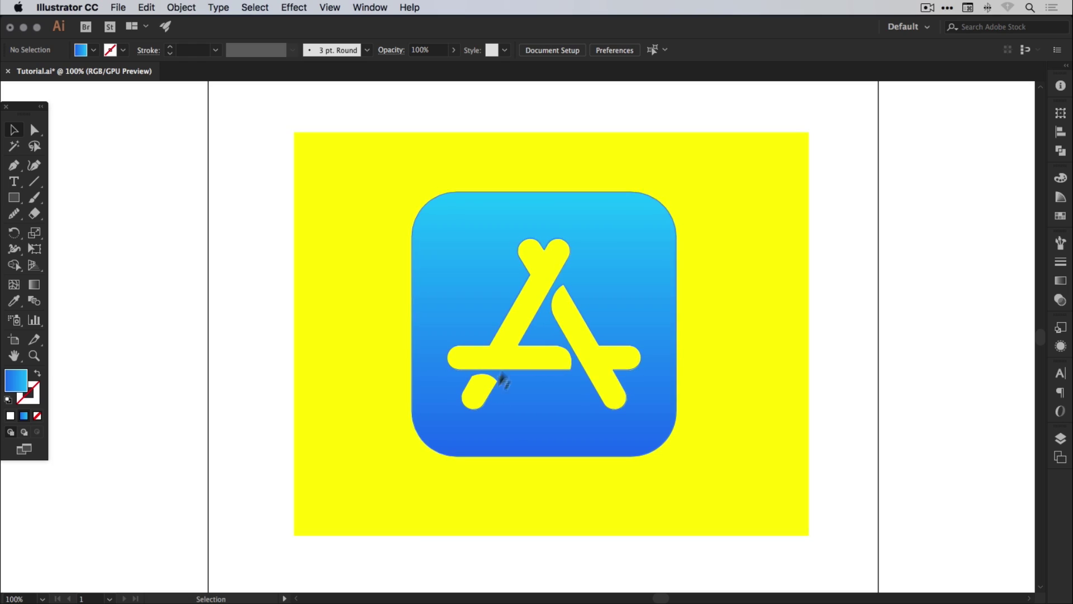
Delete the yellow backdrop rectangle behind the icon.
left_click(757, 296)
key("Delete")
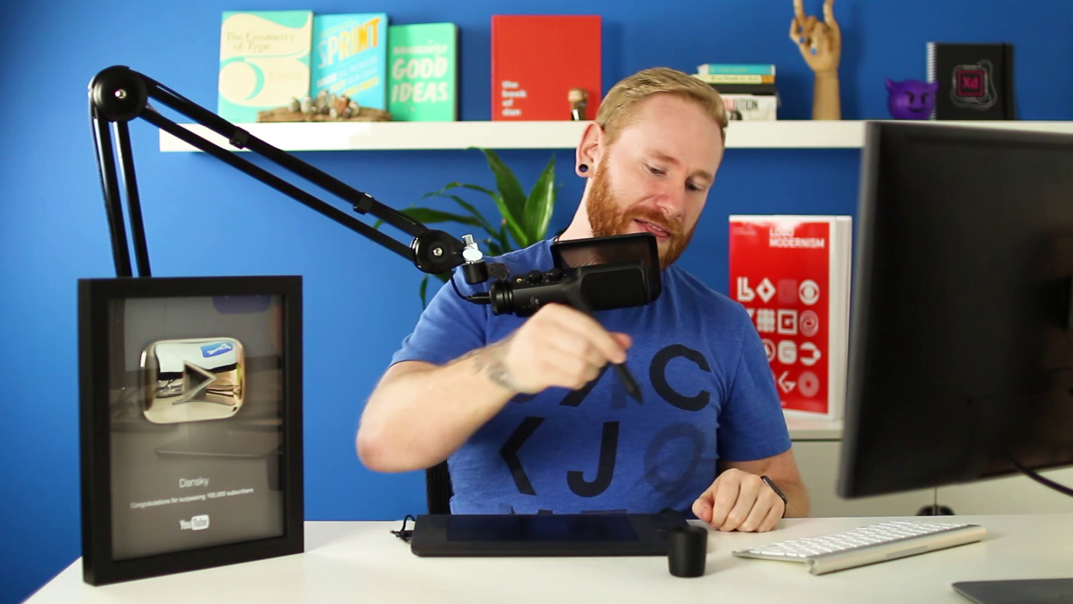